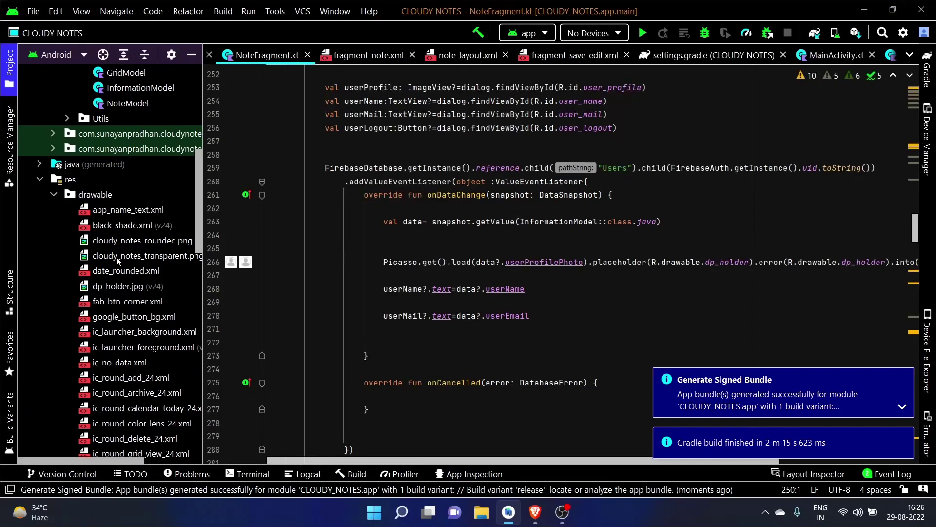
Step: Locate the generated release bundle in its folder and select app-release.aab
{"action": "mouse_move", "coordinate": [714, 407]}
{"action": "mouse_move", "coordinate": [692, 440]}
{"action": "left_click", "coordinate": [902, 407]}
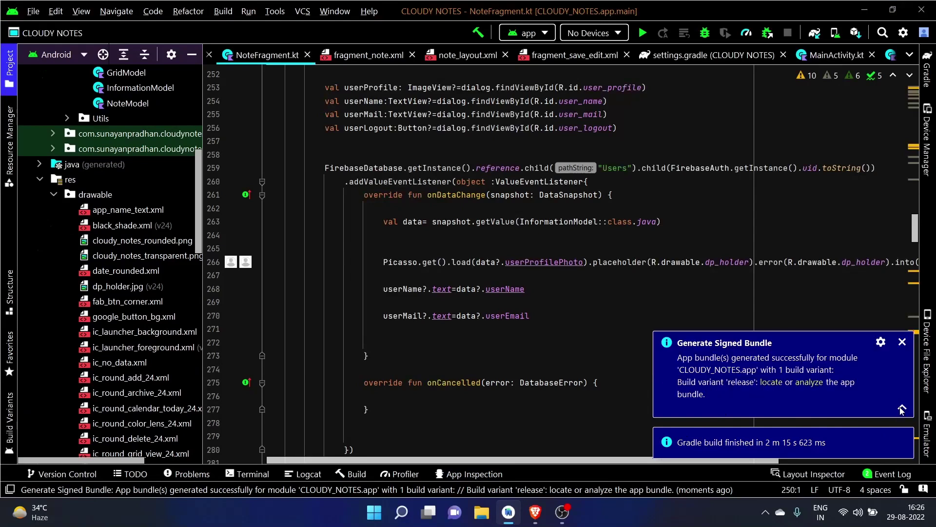
{"action": "left_click", "coordinate": [771, 382]}
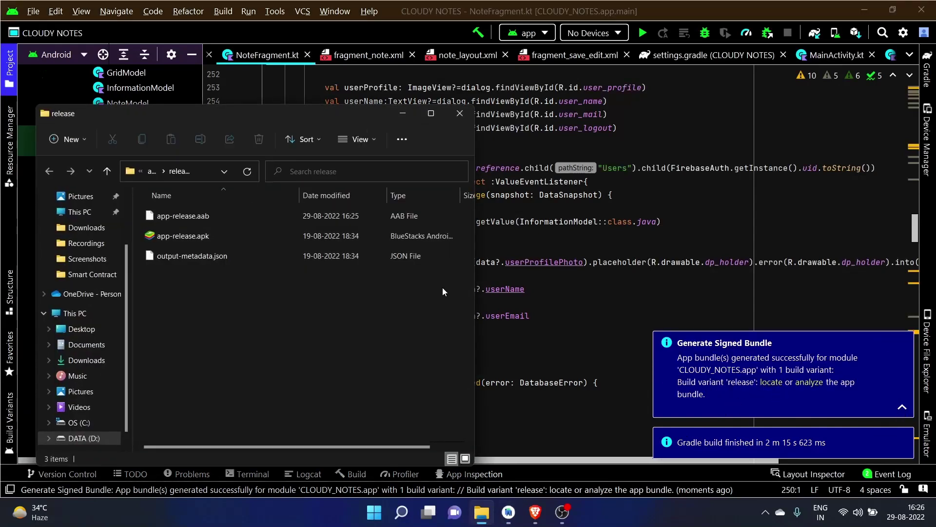
{"action": "left_click_drag", "start_coordinate": [196, 216], "coordinate": [223, 212]}
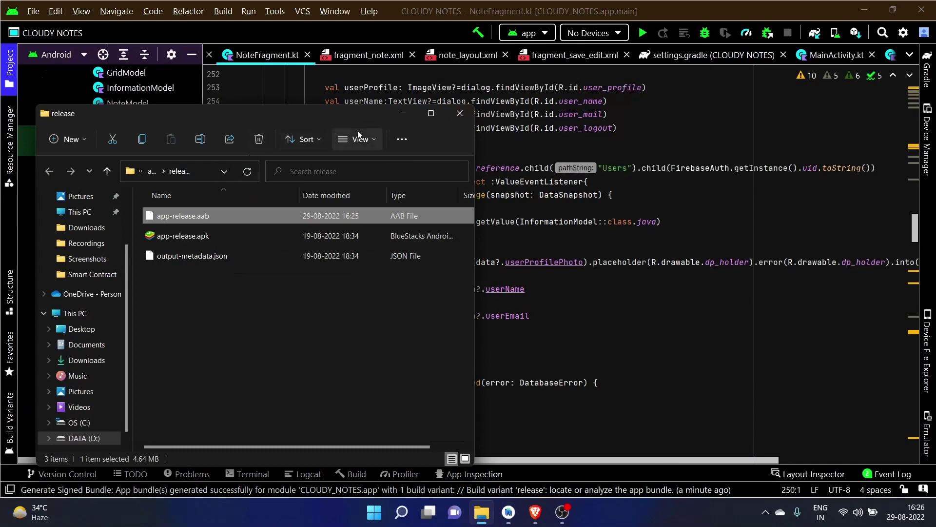
Step: Switch to the browser with the CLOUDY NOTES dashboard in Google Play Console
{"action": "key", "text": "alt+Tab"}
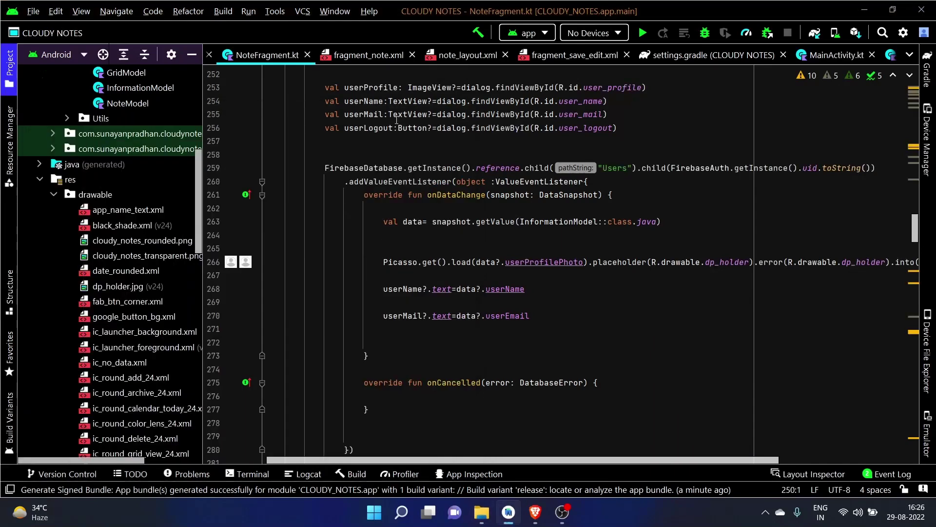
{"action": "left_click", "coordinate": [865, 6]}
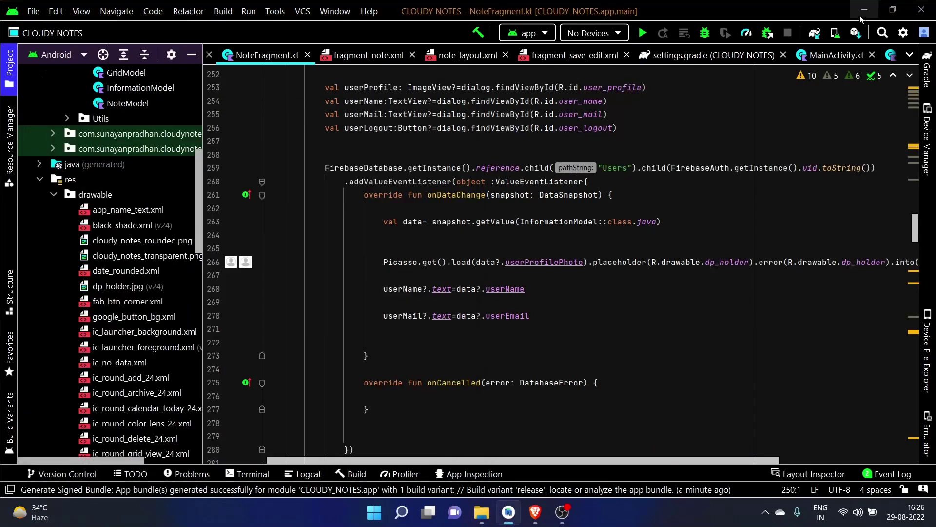
{"action": "left_click", "coordinate": [39, 6]}
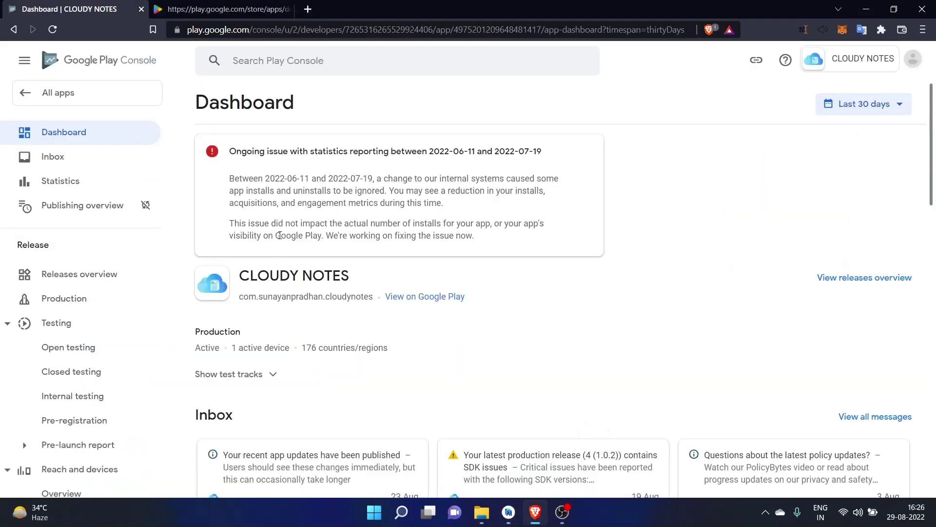
{"action": "scroll", "coordinate": [191, 361], "scroll_direction": "down", "scroll_amount": 6}
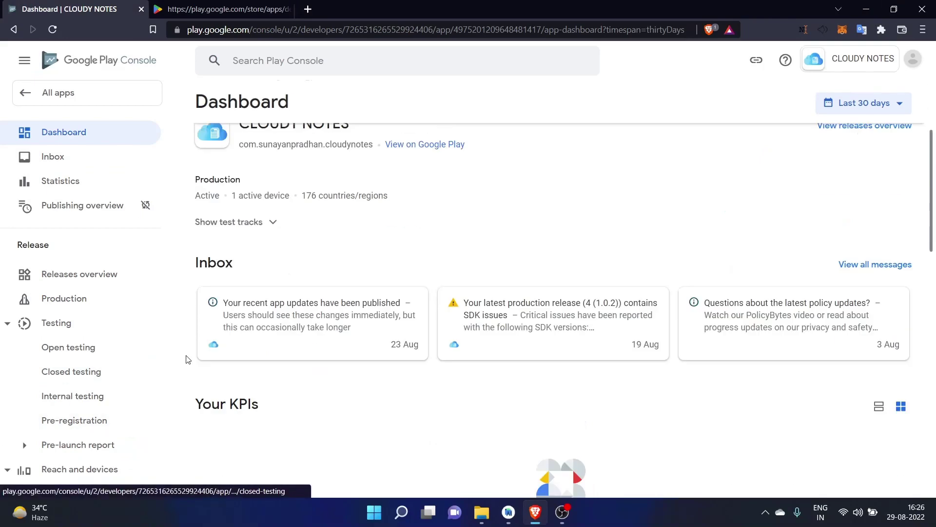
{"action": "scroll", "coordinate": [253, 335], "scroll_direction": "up", "scroll_amount": 6}
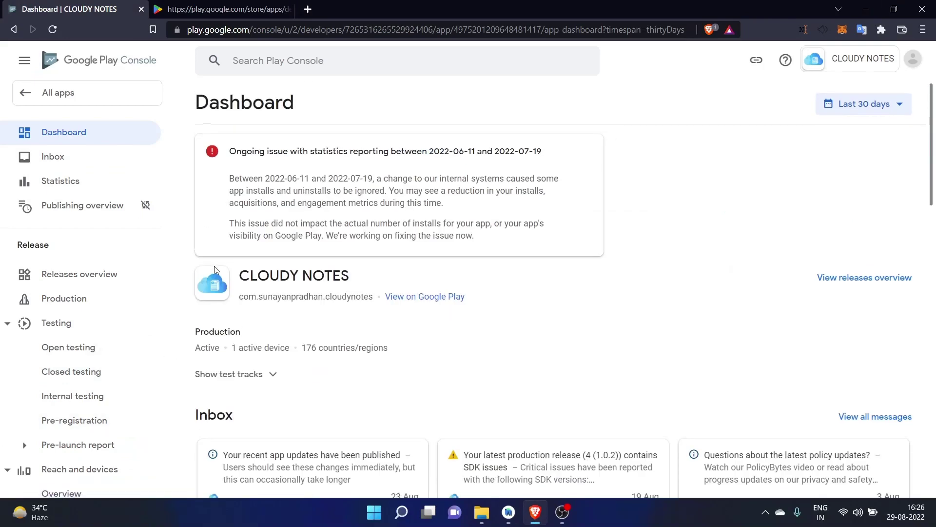
Step: Go to the list of all apps in the developer account and look through it
{"action": "left_click", "coordinate": [802, 63]}
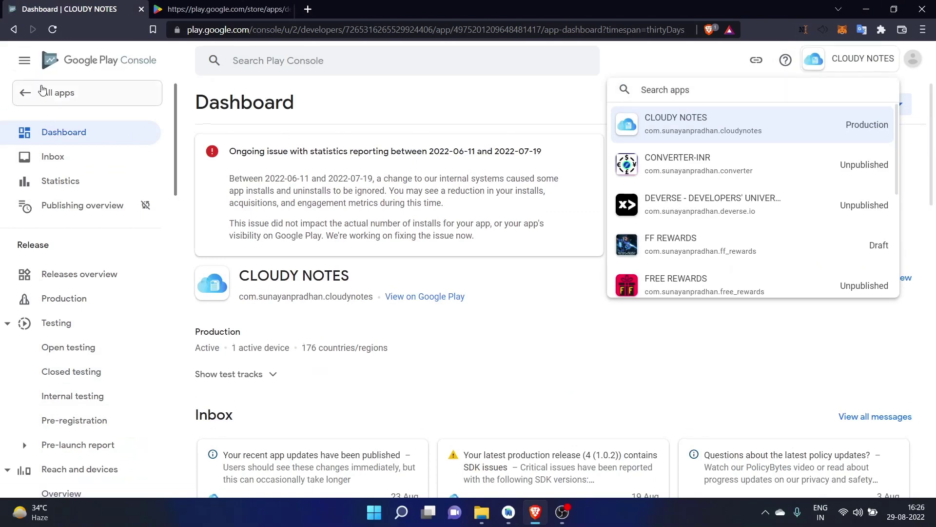
{"action": "left_click", "coordinate": [68, 92]}
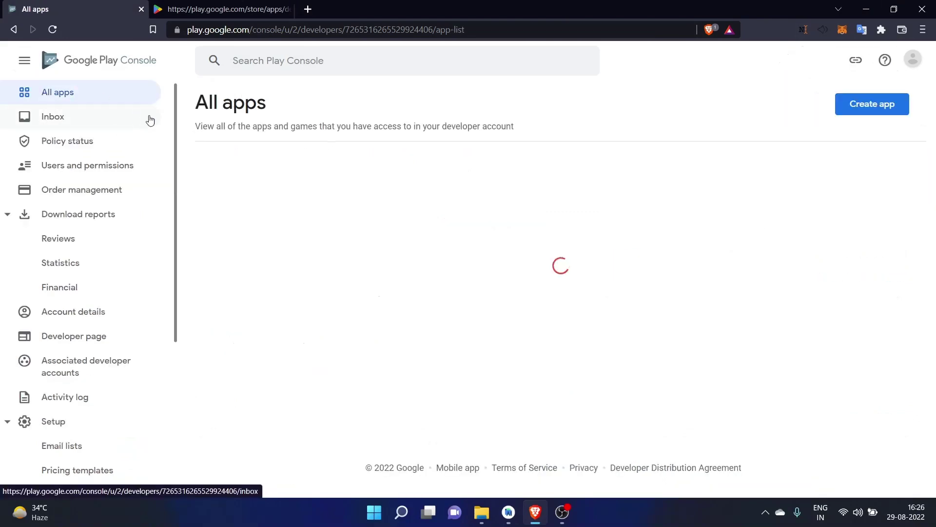
{"action": "scroll", "coordinate": [442, 274], "scroll_direction": "down", "scroll_amount": 10}
{"action": "scroll", "coordinate": [442, 274], "scroll_direction": "up", "scroll_amount": 12}
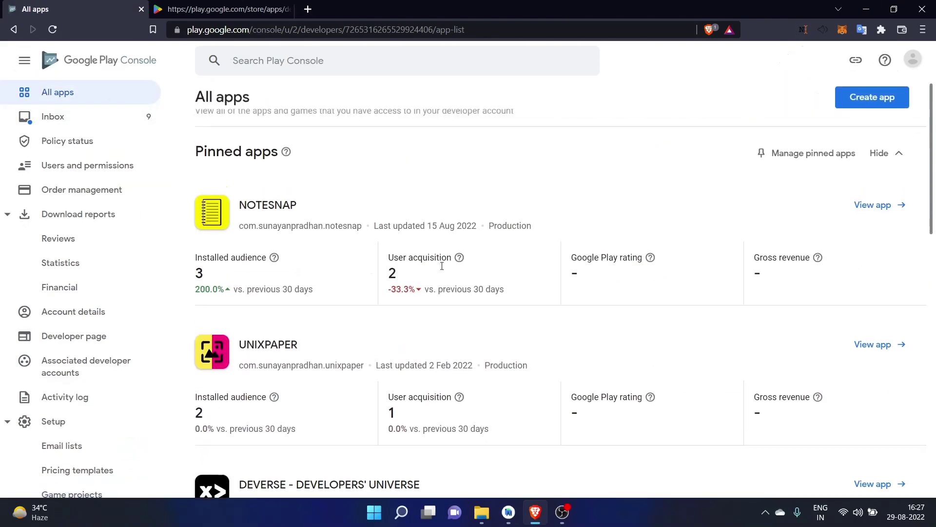
{"action": "scroll", "coordinate": [442, 269], "scroll_direction": "down", "scroll_amount": 7}
{"action": "scroll", "coordinate": [442, 270], "scroll_direction": "up", "scroll_amount": 7}
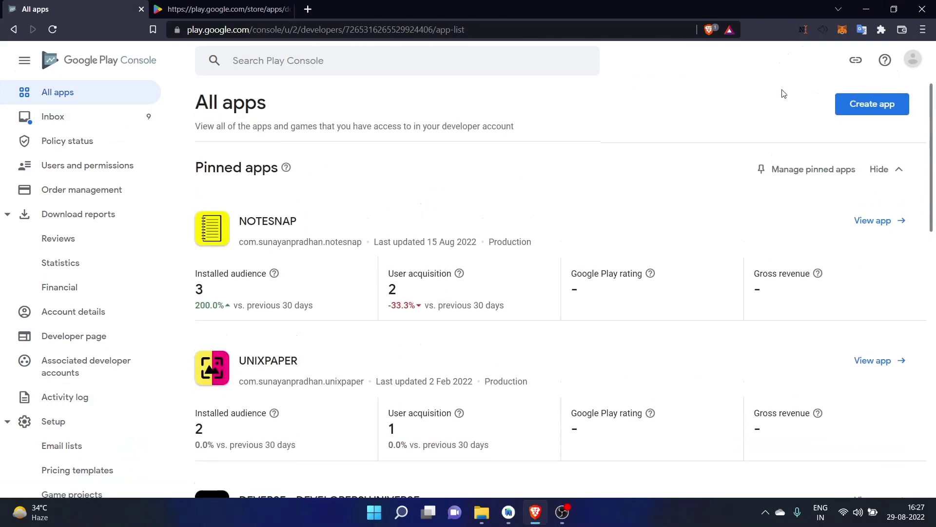
Step: Start creating a new app and set its type to App
{"action": "left_click", "coordinate": [872, 106]}
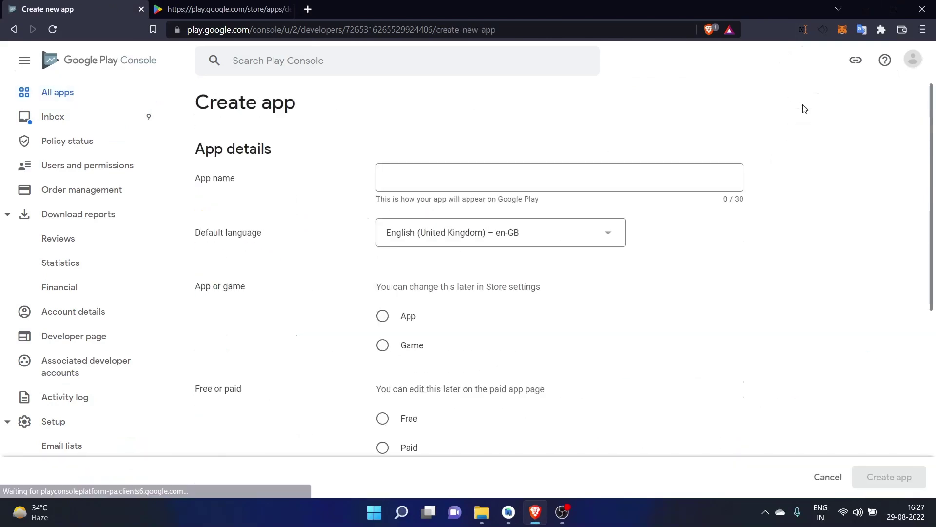
{"action": "left_click", "coordinate": [467, 183]}
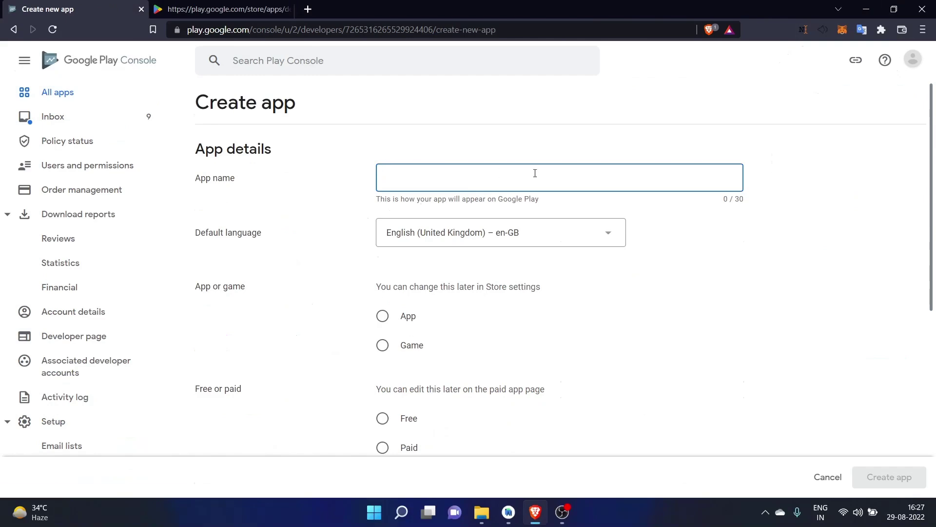
{"action": "left_click", "coordinate": [437, 230]}
{"action": "left_click", "coordinate": [337, 247]}
{"action": "scroll", "coordinate": [442, 258], "scroll_direction": "down", "scroll_amount": 6}
{"action": "scroll", "coordinate": [420, 224], "scroll_direction": "up", "scroll_amount": 3}
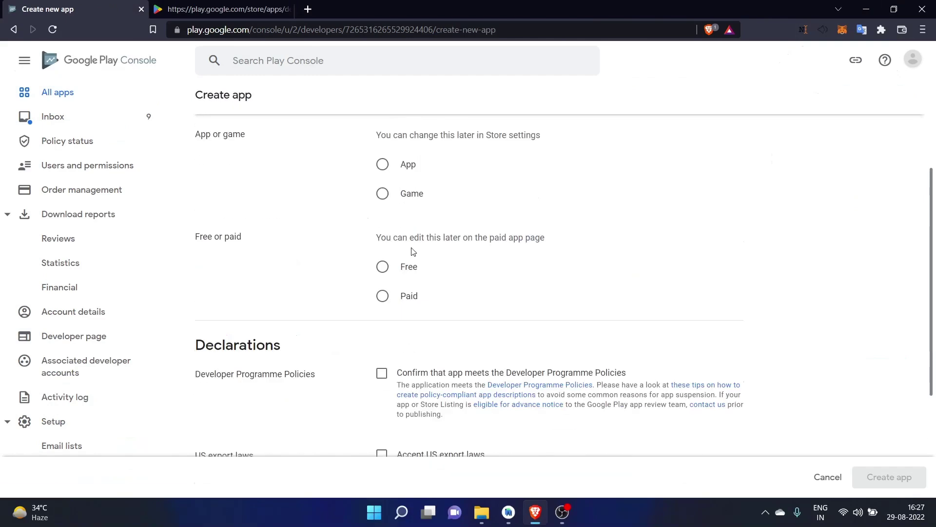
{"action": "left_click", "coordinate": [382, 165]}
{"action": "left_click", "coordinate": [382, 193]}
{"action": "left_click", "coordinate": [384, 168]}
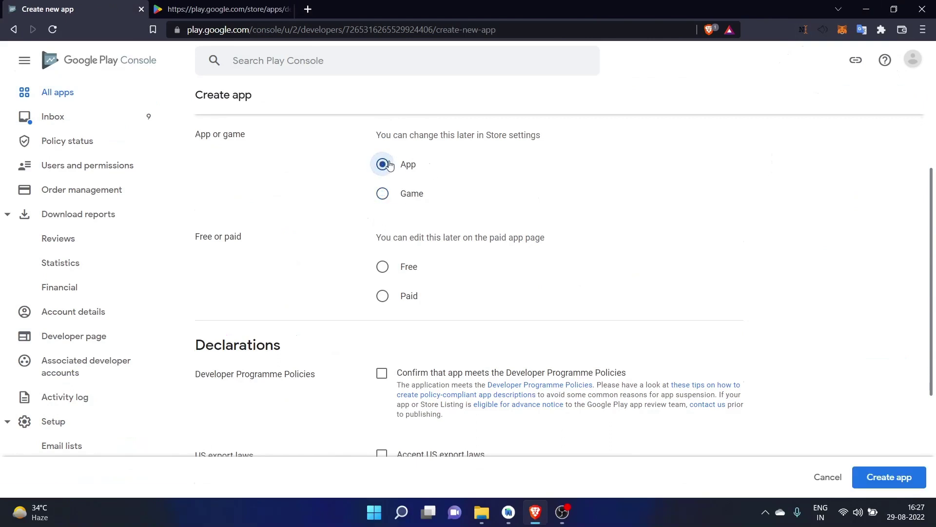
Step: Try the Free pricing option for the new app, ending with Paid selected
{"action": "scroll", "coordinate": [451, 165], "scroll_direction": "down", "scroll_amount": 2}
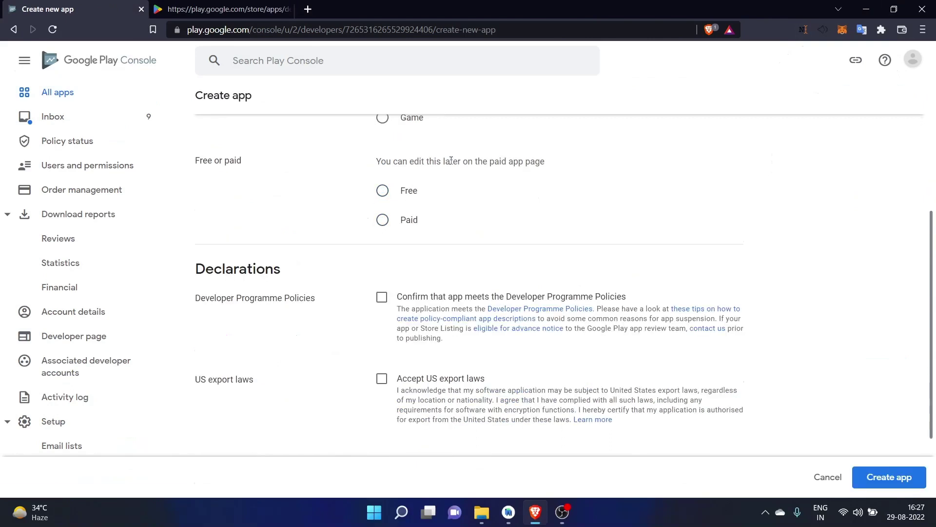
{"action": "left_click", "coordinate": [382, 191]}
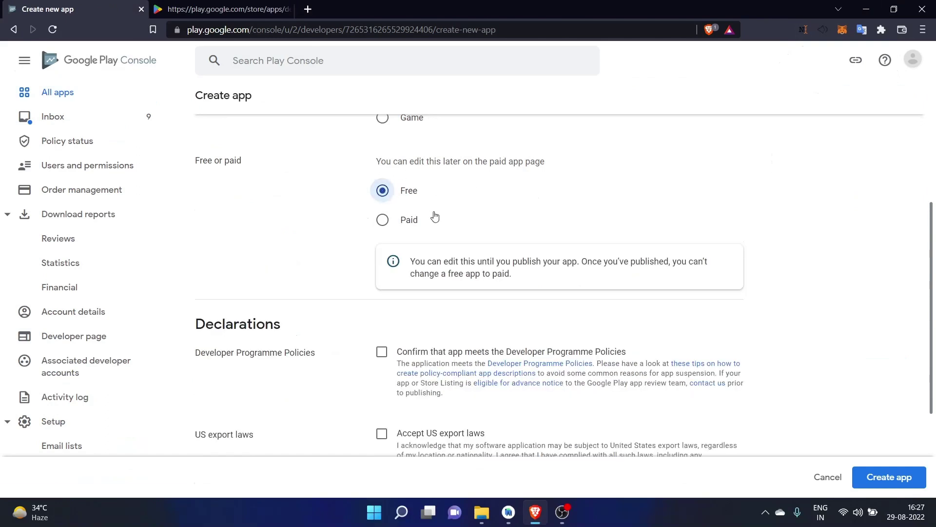
{"action": "left_click", "coordinate": [384, 220]}
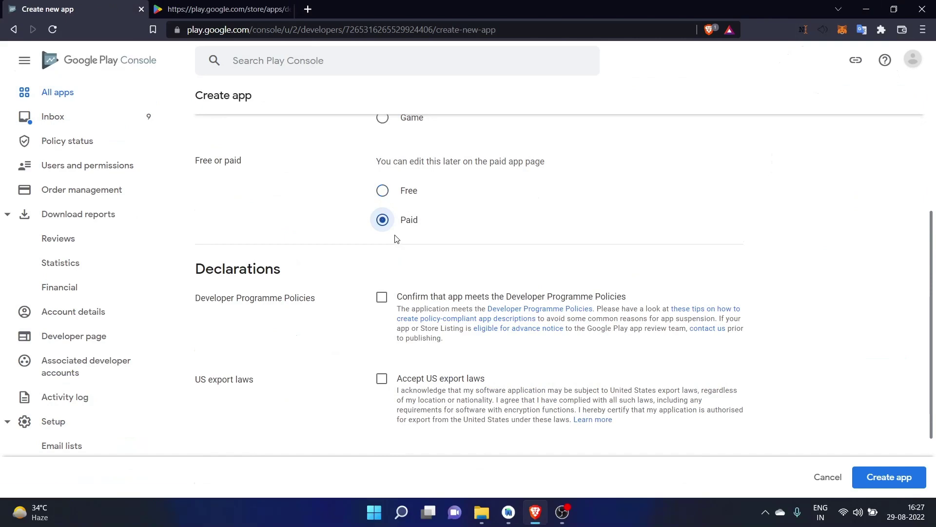
Step: Review the new app form's details and declarations, and return to the app list without creating the app
{"action": "scroll", "coordinate": [395, 238], "scroll_direction": "down", "scroll_amount": 2}
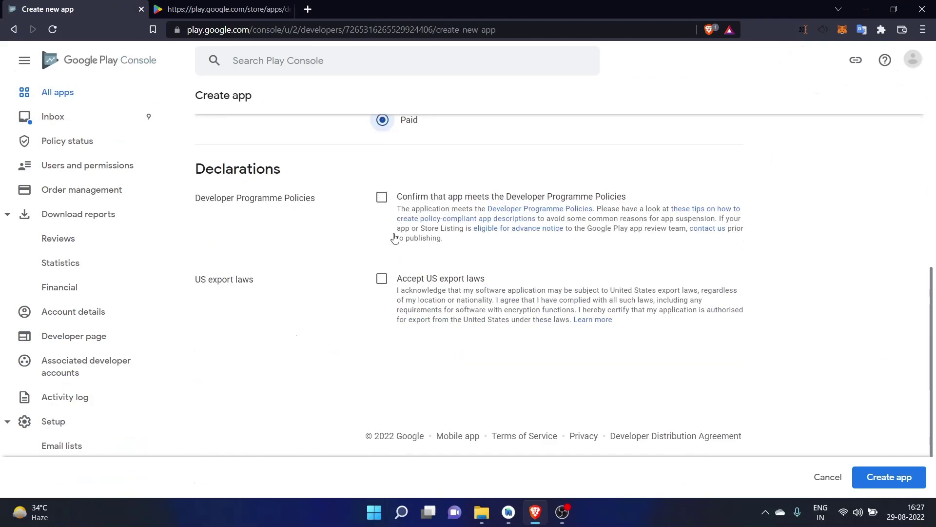
{"action": "scroll", "coordinate": [382, 193], "scroll_direction": "up", "scroll_amount": 5}
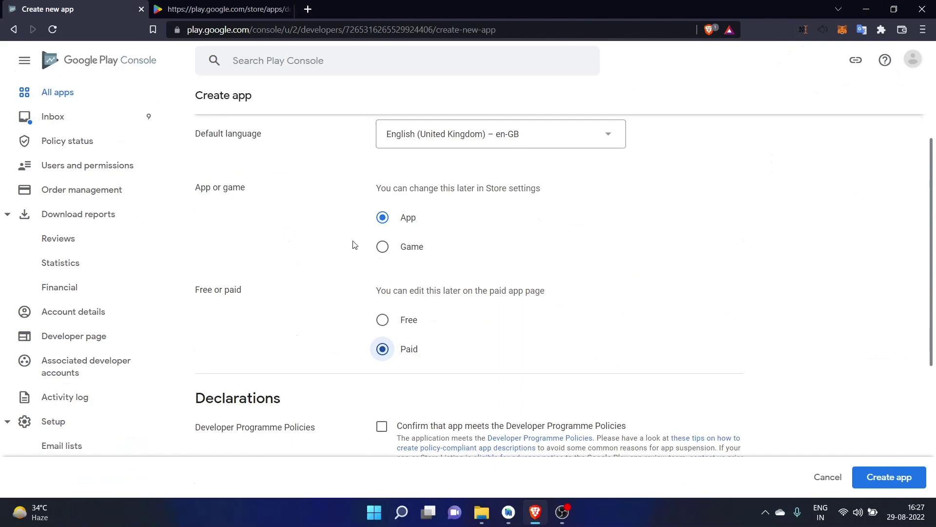
{"action": "scroll", "coordinate": [419, 274], "scroll_direction": "down", "scroll_amount": 5}
{"action": "scroll", "coordinate": [419, 274], "scroll_direction": "up", "scroll_amount": 6}
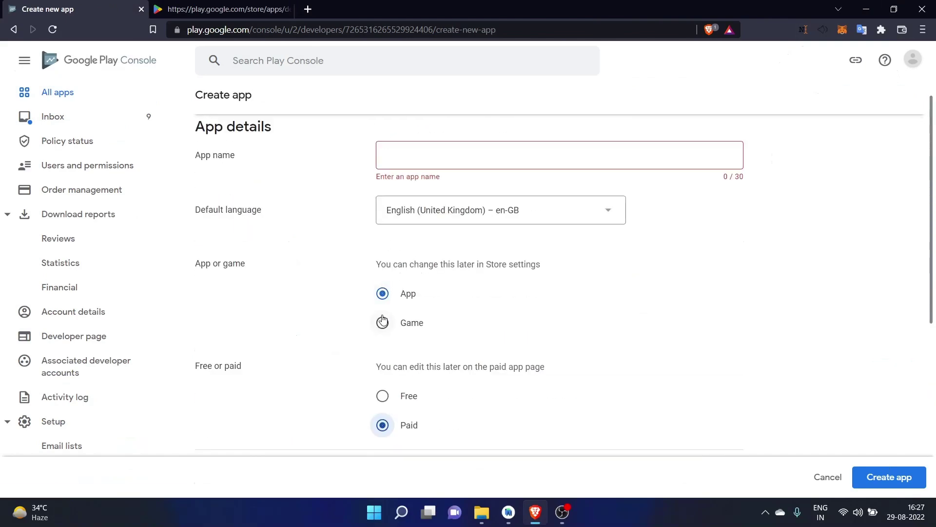
{"action": "scroll", "coordinate": [383, 323], "scroll_direction": "down", "scroll_amount": 5}
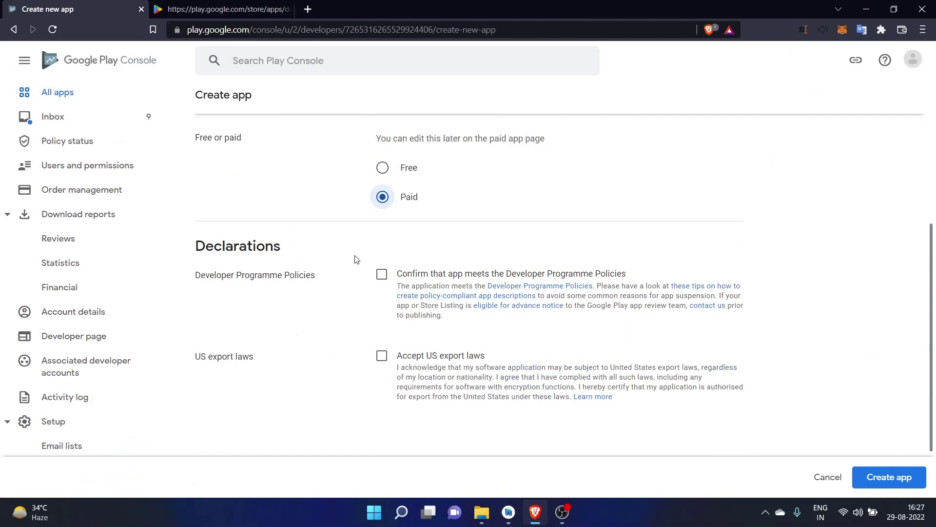
{"action": "scroll", "coordinate": [359, 258], "scroll_direction": "up", "scroll_amount": 6}
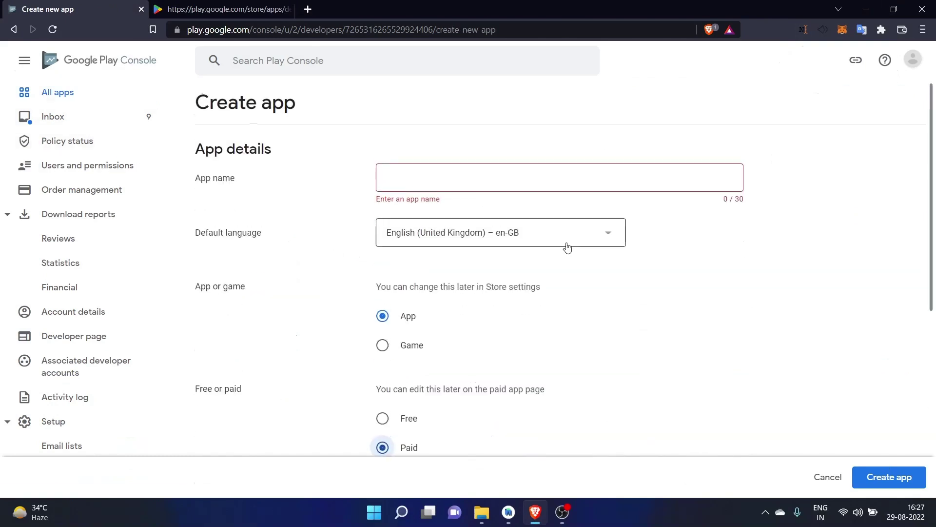
{"action": "left_click", "coordinate": [13, 29]}
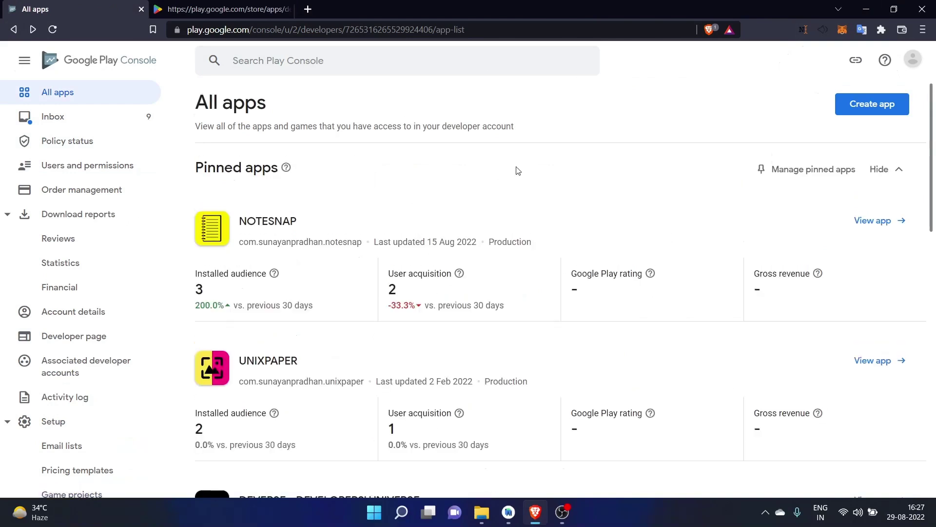
Step: Open the existing CLOUDY NOTES app from the list of all apps
{"action": "left_click", "coordinate": [273, 226]}
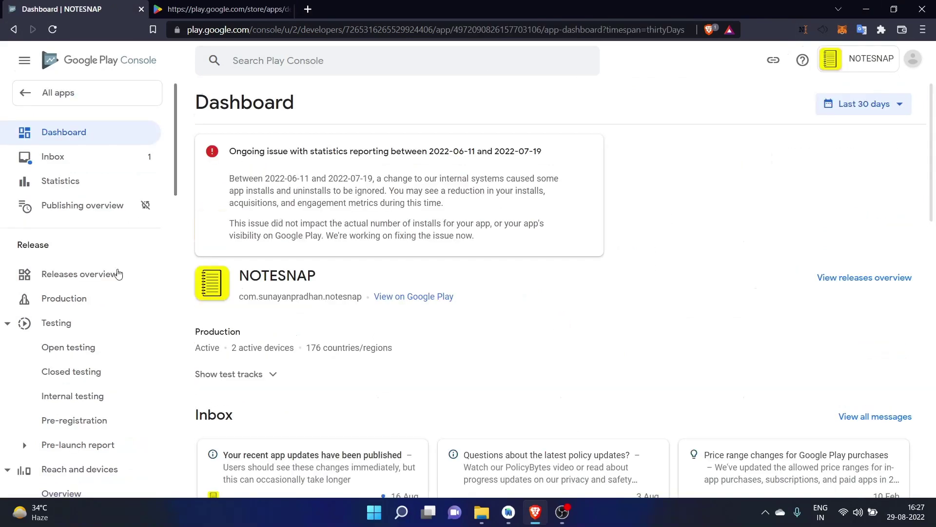
{"action": "left_click", "coordinate": [13, 29]}
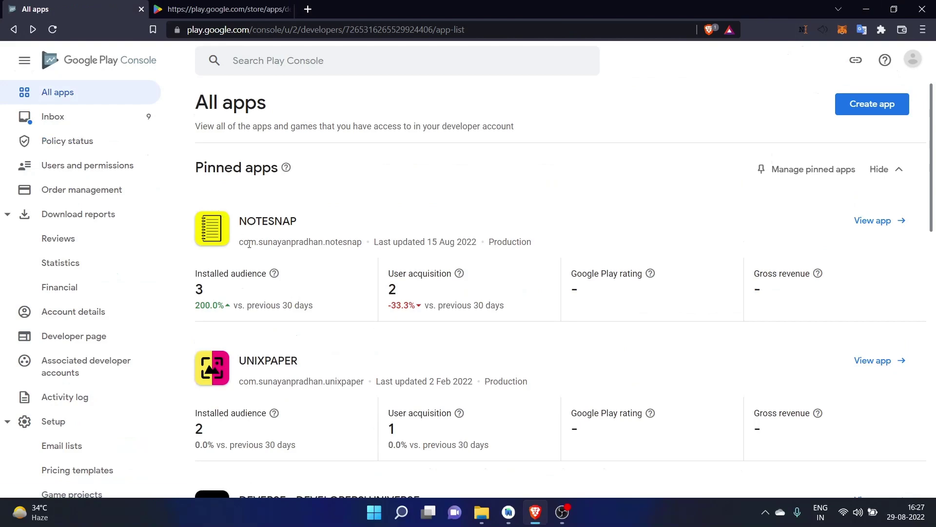
{"action": "scroll", "coordinate": [248, 243], "scroll_direction": "down", "scroll_amount": 8}
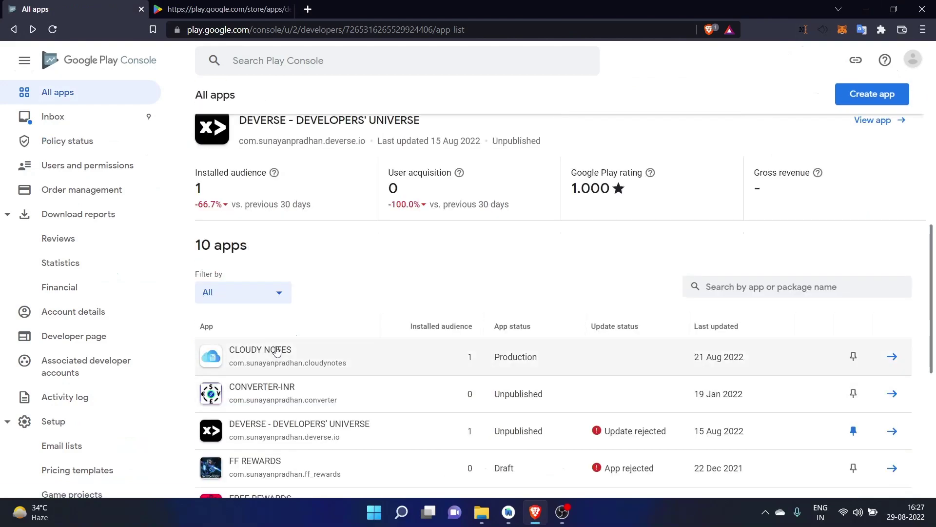
{"action": "left_click", "coordinate": [277, 351]}
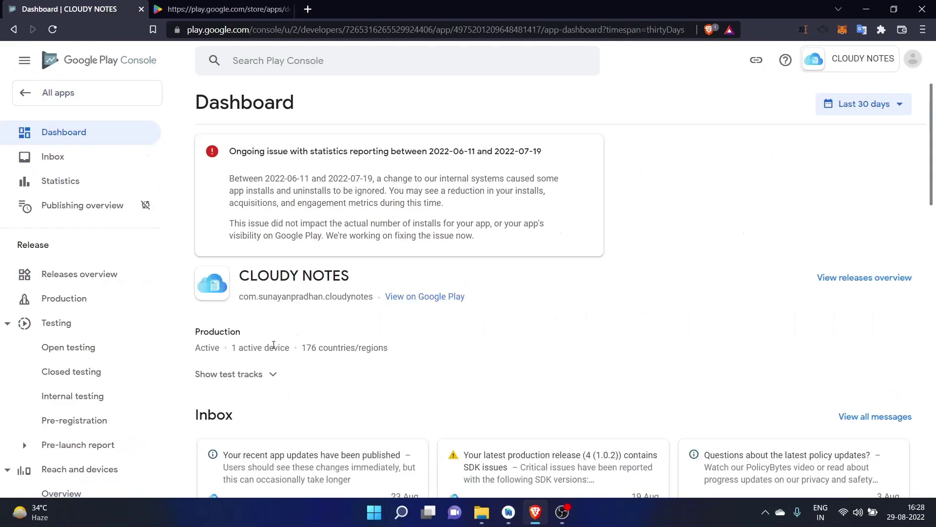
Step: Open the main store listing page of the CLOUDY NOTES app
{"action": "scroll", "coordinate": [282, 343], "scroll_direction": "down", "scroll_amount": 6}
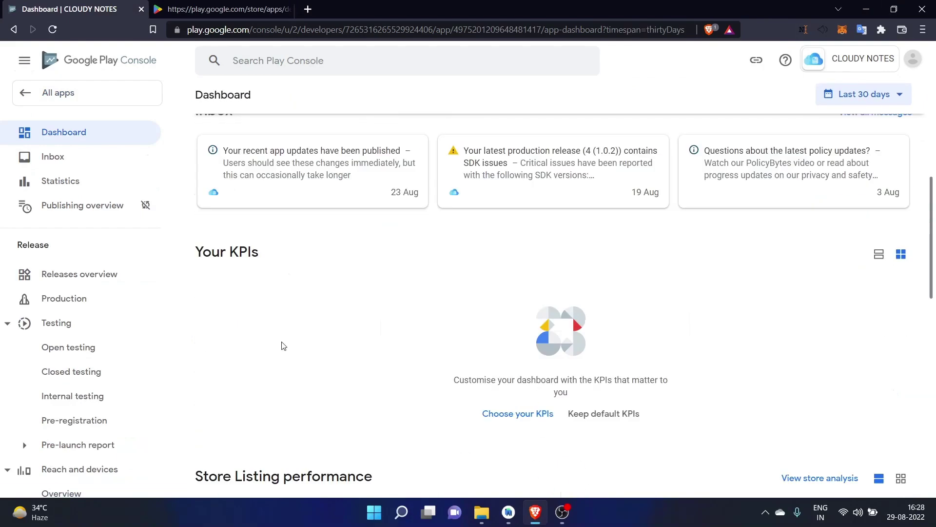
{"action": "scroll", "coordinate": [282, 346], "scroll_direction": "up", "scroll_amount": 6}
{"action": "scroll", "coordinate": [98, 346], "scroll_direction": "down", "scroll_amount": 4}
{"action": "scroll", "coordinate": [99, 347], "scroll_direction": "up", "scroll_amount": 4}
{"action": "scroll", "coordinate": [99, 348], "scroll_direction": "down", "scroll_amount": 6}
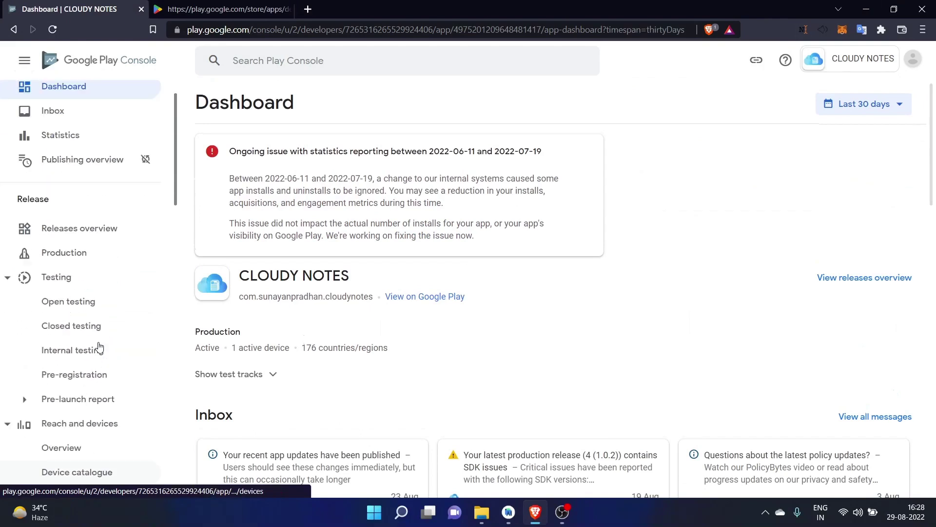
{"action": "scroll", "coordinate": [92, 341], "scroll_direction": "down", "scroll_amount": 3}
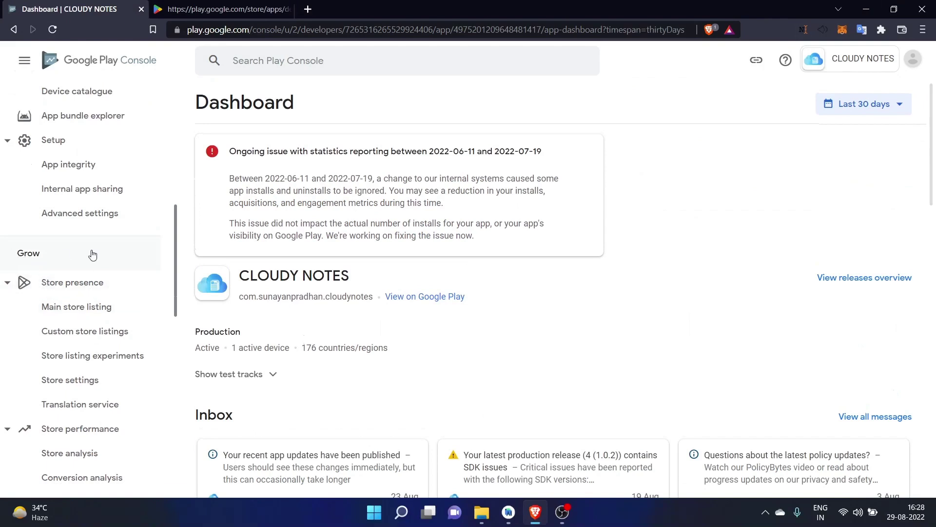
{"action": "left_click", "coordinate": [94, 312]}
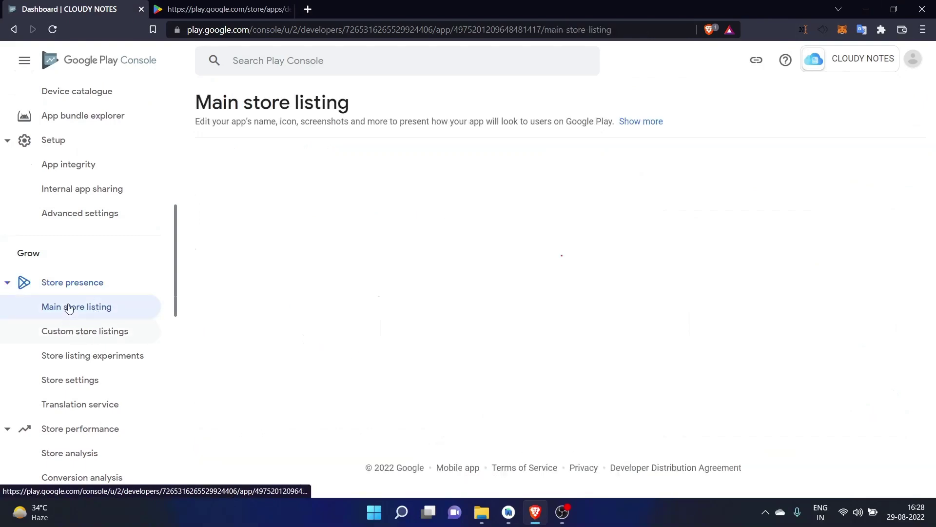
Step: Review the app name and short description fields in the main store listing's app details
{"action": "scroll", "coordinate": [464, 264], "scroll_direction": "down", "scroll_amount": 2}
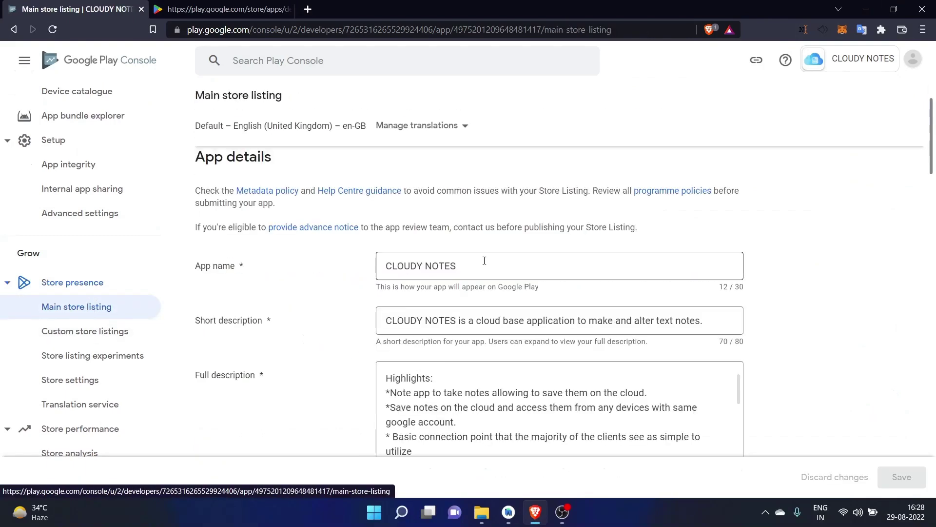
{"action": "left_click", "coordinate": [485, 262]}
{"action": "scroll", "coordinate": [292, 268], "scroll_direction": "down", "scroll_amount": 2}
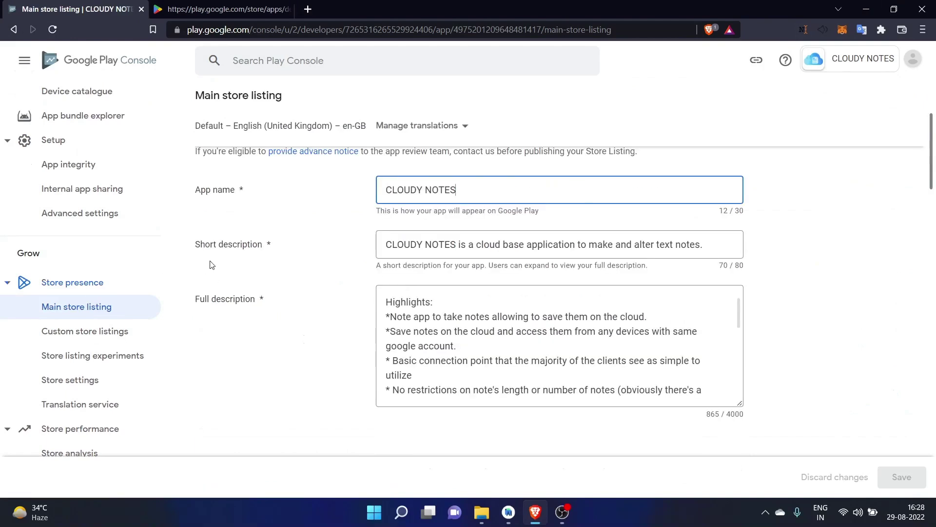
{"action": "left_click", "coordinate": [735, 265]}
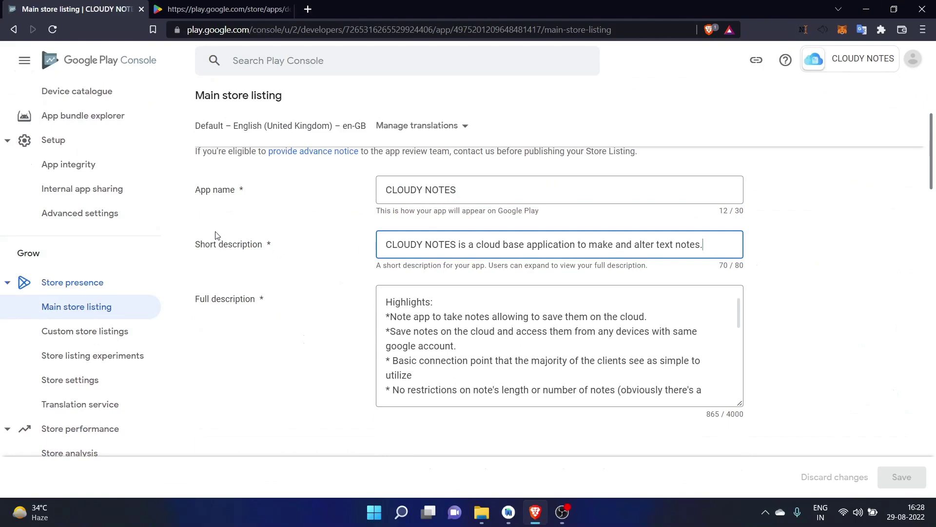
{"action": "left_click_drag", "start_coordinate": [387, 244], "coordinate": [723, 240]}
{"action": "left_click", "coordinate": [723, 240]}
Step: Read through the full description of CLOUDY NOTES and check its character limit
{"action": "scroll", "coordinate": [657, 298], "scroll_direction": "down", "scroll_amount": 5}
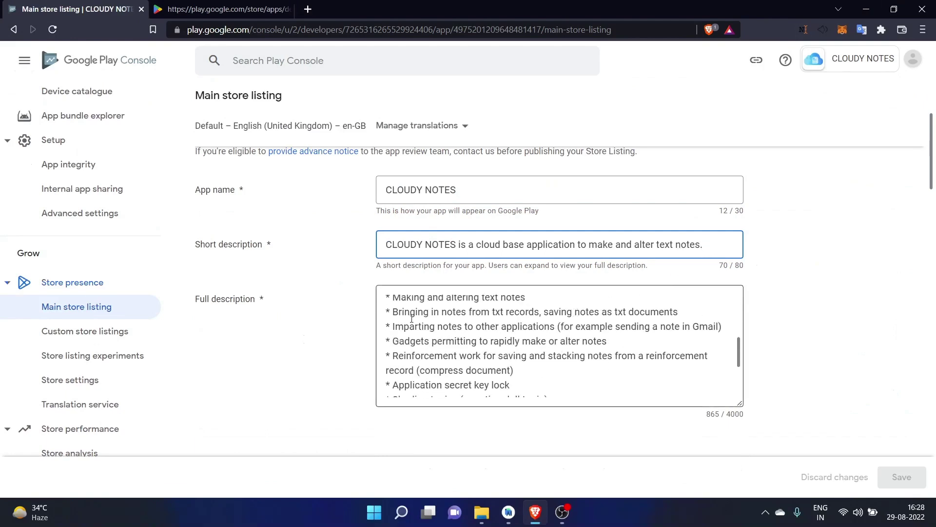
{"action": "scroll", "coordinate": [454, 325], "scroll_direction": "down", "scroll_amount": 3}
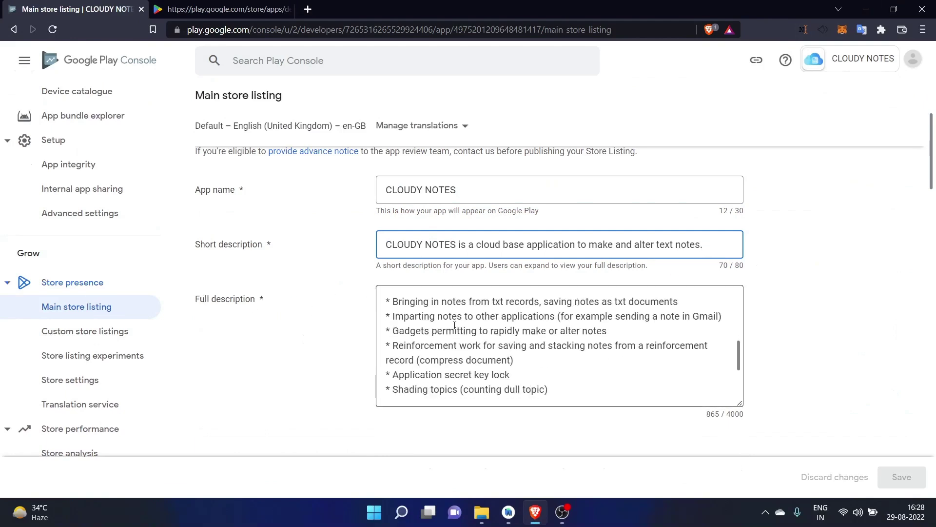
{"action": "scroll", "coordinate": [455, 325], "scroll_direction": "up", "scroll_amount": 10}
{"action": "scroll", "coordinate": [453, 322], "scroll_direction": "down", "scroll_amount": 5}
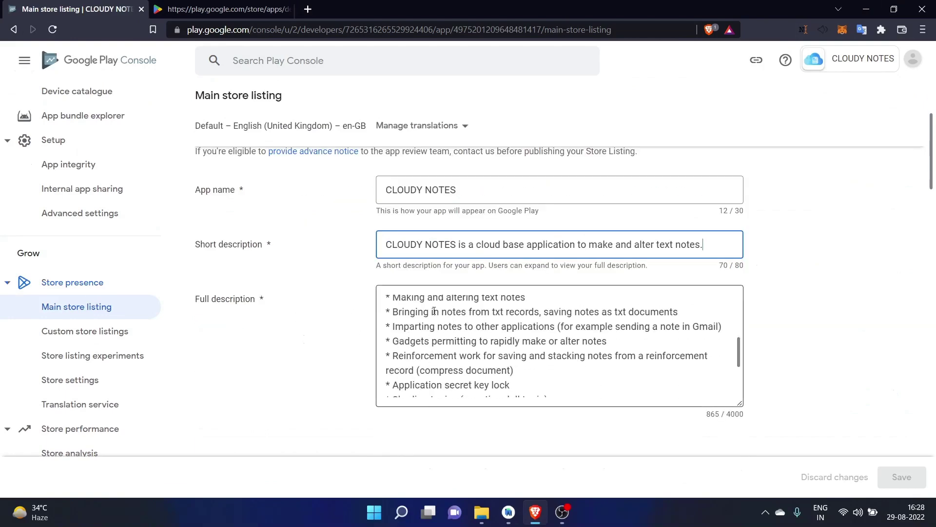
{"action": "scroll", "coordinate": [485, 367], "scroll_direction": "up", "scroll_amount": 5}
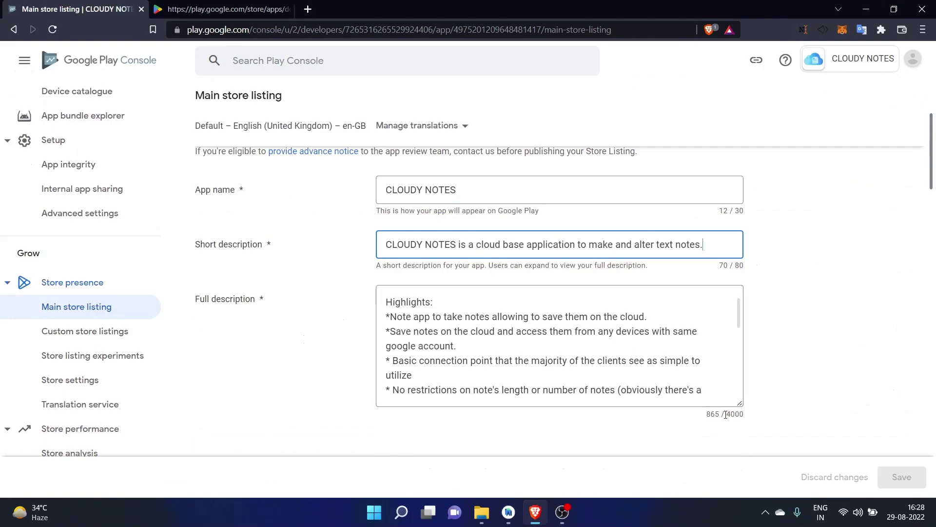
{"action": "scroll", "coordinate": [761, 370], "scroll_direction": "down", "scroll_amount": 7}
{"action": "scroll", "coordinate": [751, 337], "scroll_direction": "up", "scroll_amount": 5}
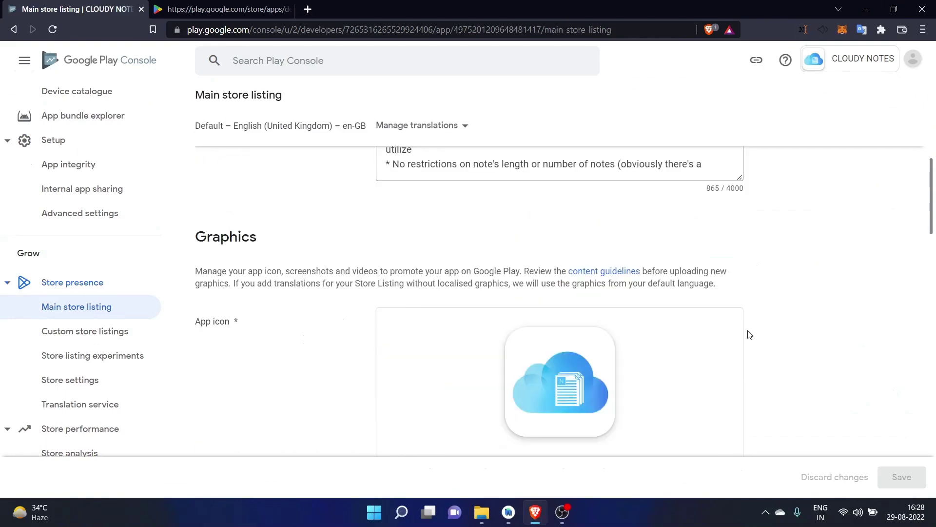
{"action": "left_click", "coordinate": [725, 266]}
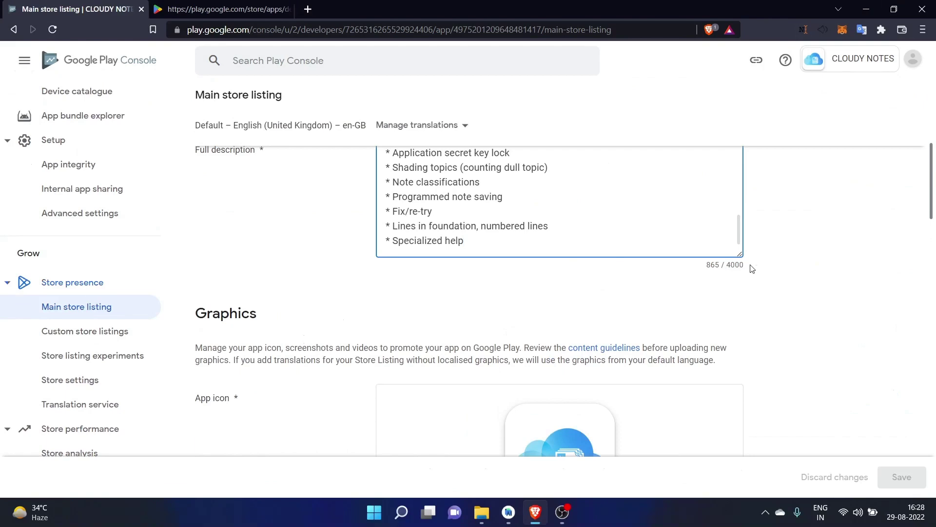
{"action": "scroll", "coordinate": [581, 214], "scroll_direction": "down", "scroll_amount": 3}
{"action": "scroll", "coordinate": [581, 213], "scroll_direction": "up", "scroll_amount": 2}
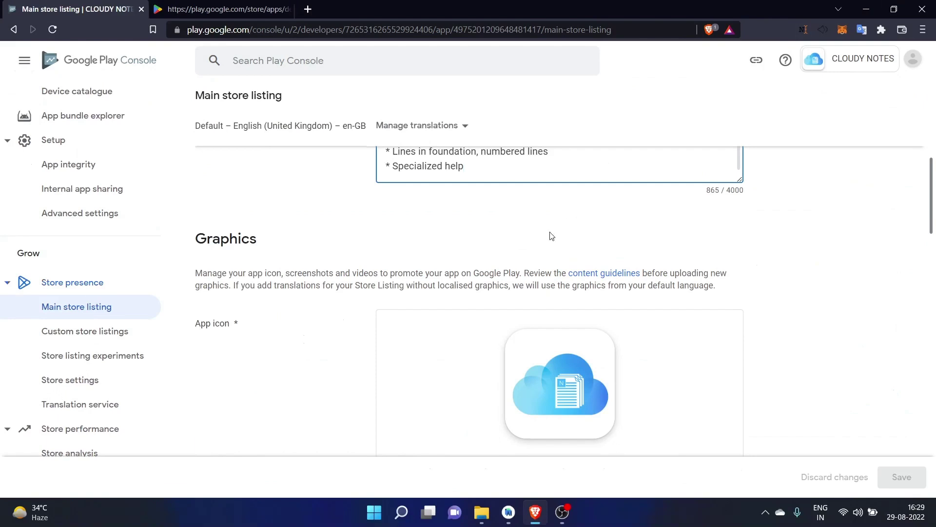
Step: Examine the app icon in the Graphics section and its file format and size requirements
{"action": "scroll", "coordinate": [551, 234], "scroll_direction": "down", "scroll_amount": 1}
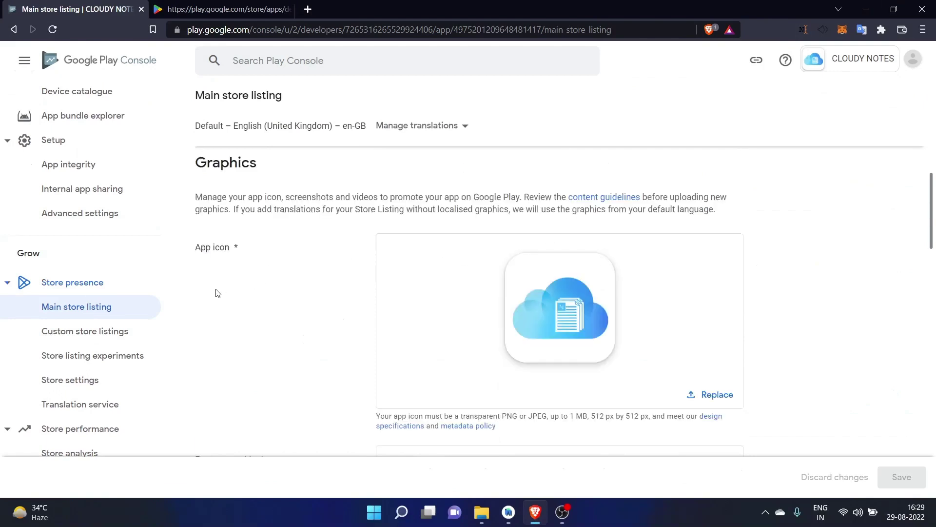
{"action": "scroll", "coordinate": [217, 293], "scroll_direction": "down", "scroll_amount": 1}
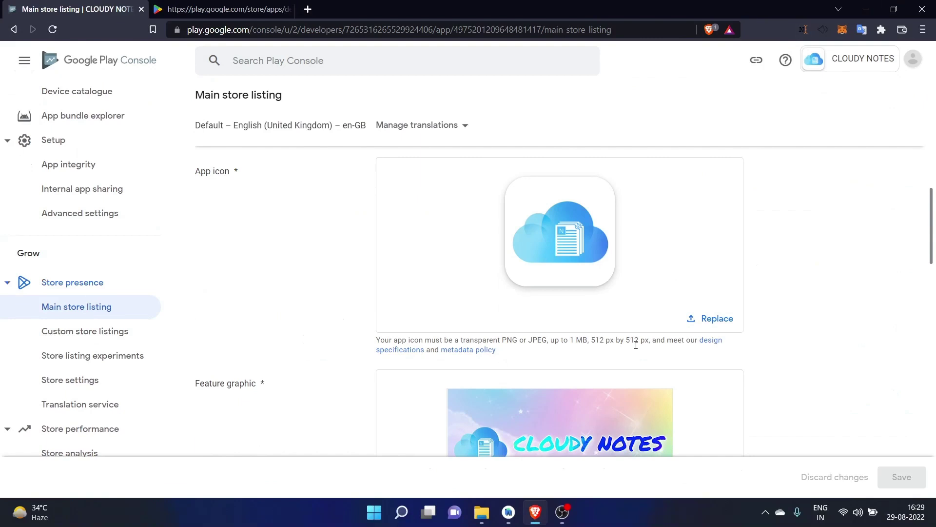
{"action": "mouse_move", "coordinate": [635, 313]}
{"action": "scroll", "coordinate": [613, 343], "scroll_direction": "up", "scroll_amount": 2}
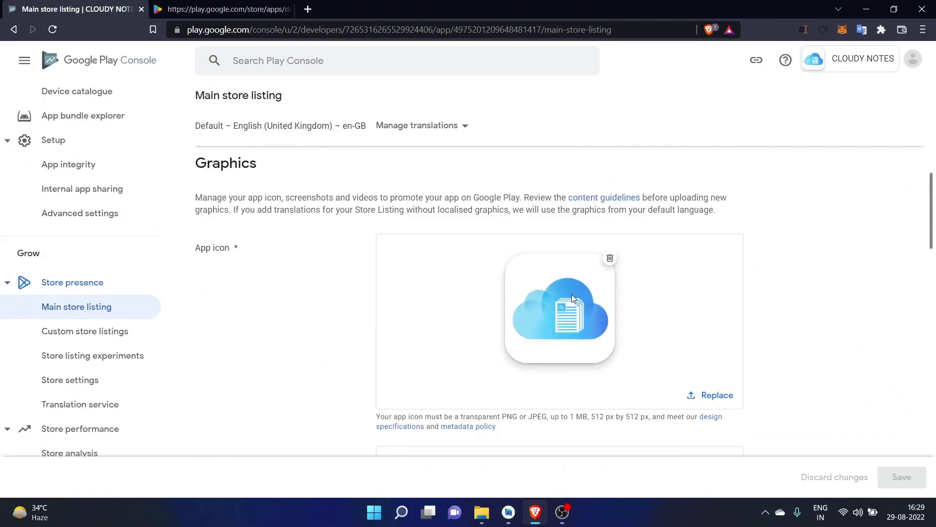
{"action": "scroll", "coordinate": [572, 294], "scroll_direction": "down", "scroll_amount": 2}
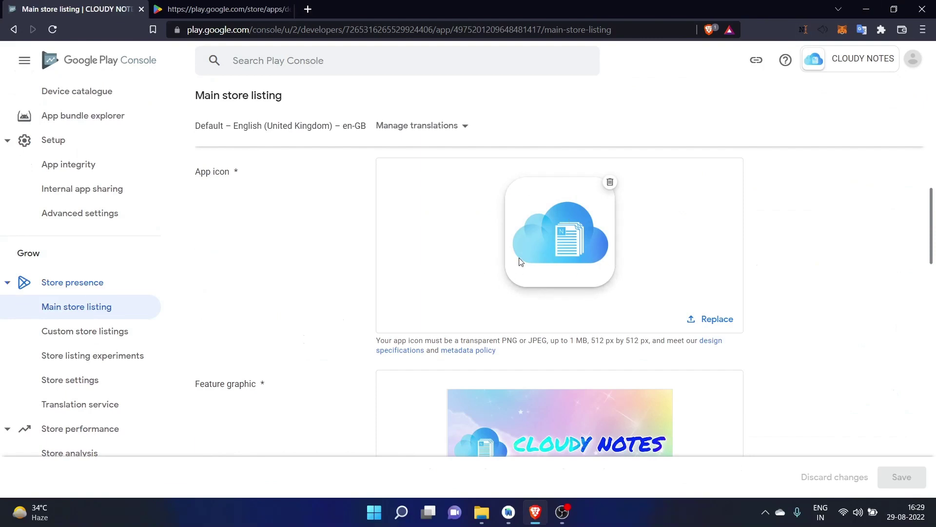
Step: Inspect the feature graphic, look through the published CLOUDY NOTES page on Google Play, and return to the store listing
{"action": "scroll", "coordinate": [568, 274], "scroll_direction": "down", "scroll_amount": 4}
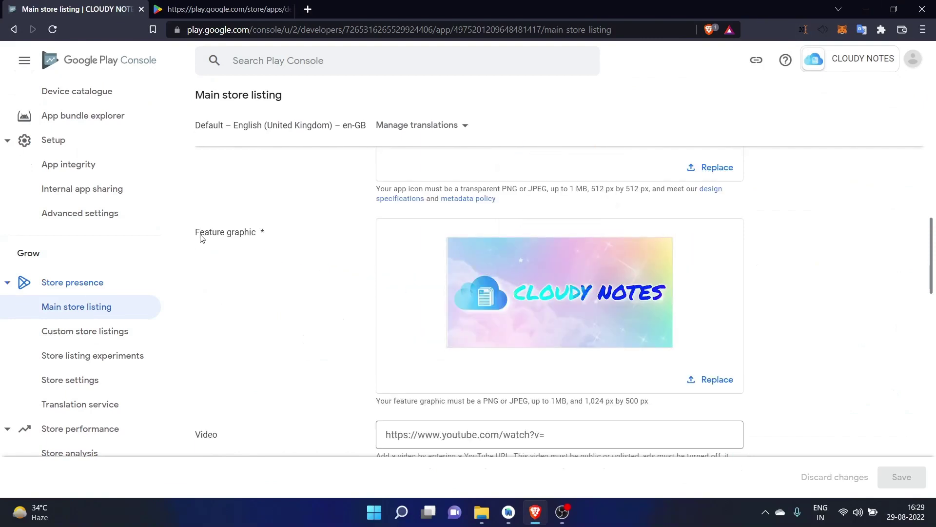
{"action": "left_click_drag", "start_coordinate": [197, 236], "coordinate": [264, 235]}
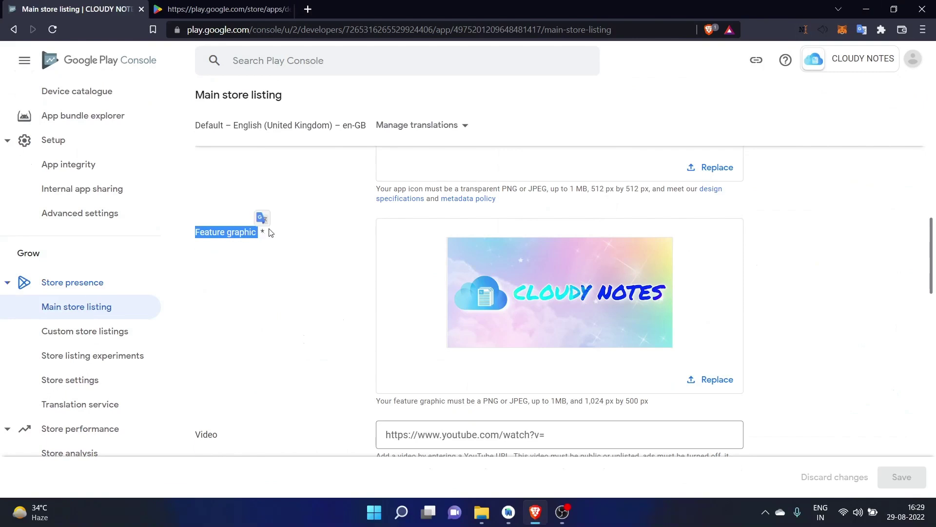
{"action": "left_click", "coordinate": [158, 5]}
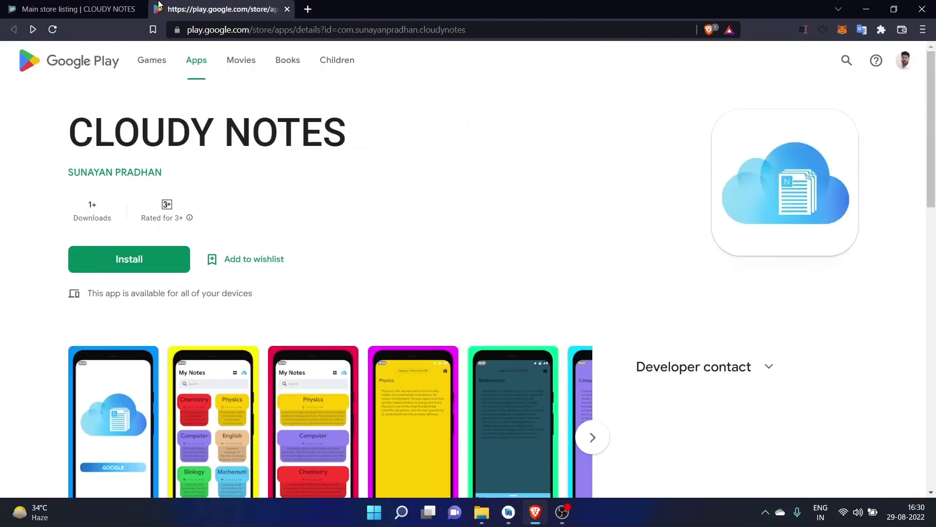
{"action": "scroll", "coordinate": [392, 274], "scroll_direction": "down", "scroll_amount": 10}
{"action": "scroll", "coordinate": [392, 273], "scroll_direction": "down", "scroll_amount": 3}
{"action": "scroll", "coordinate": [337, 247], "scroll_direction": "up", "scroll_amount": 15}
{"action": "key", "text": "ctrl+shift+Tab"}
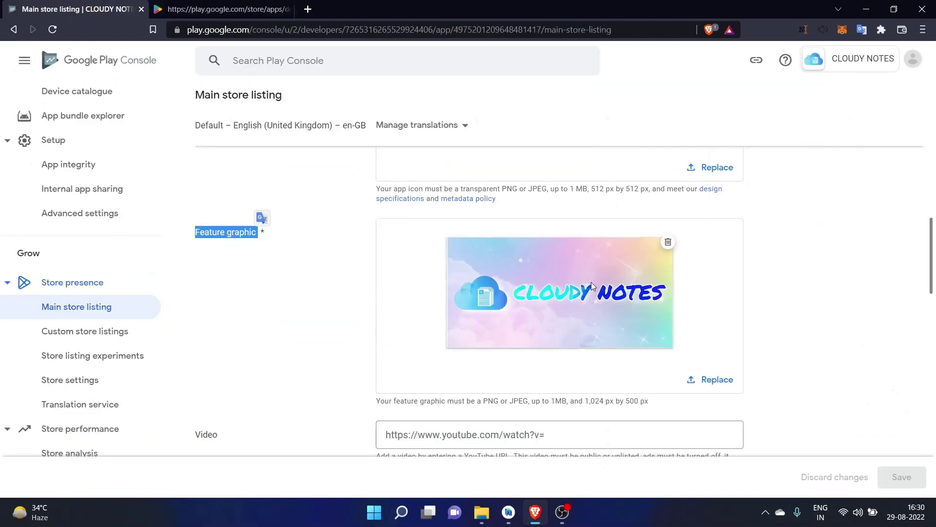
Step: Check the feature graphic's file and dimension requirements and the YouTube URL field for a promotional video
{"action": "left_click", "coordinate": [321, 309]}
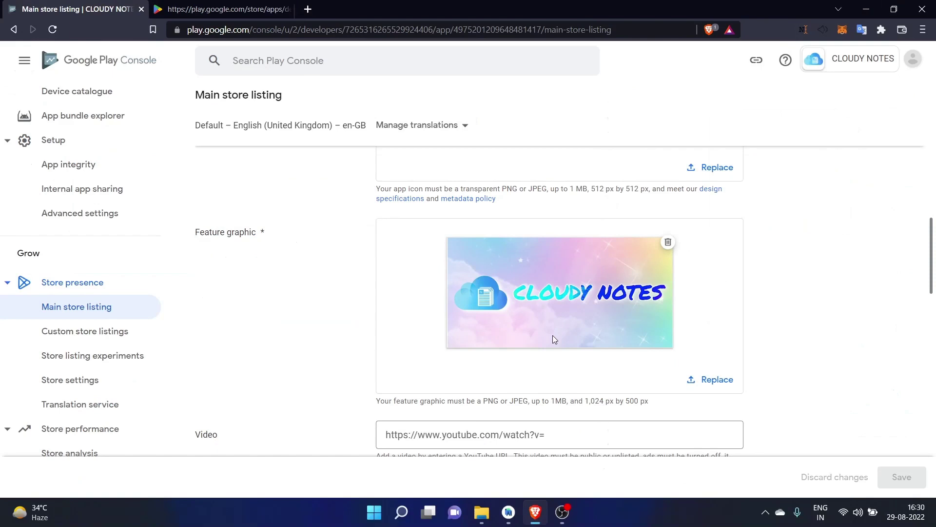
{"action": "scroll", "coordinate": [535, 312], "scroll_direction": "down", "scroll_amount": 3}
{"action": "scroll", "coordinate": [511, 291], "scroll_direction": "up", "scroll_amount": 3}
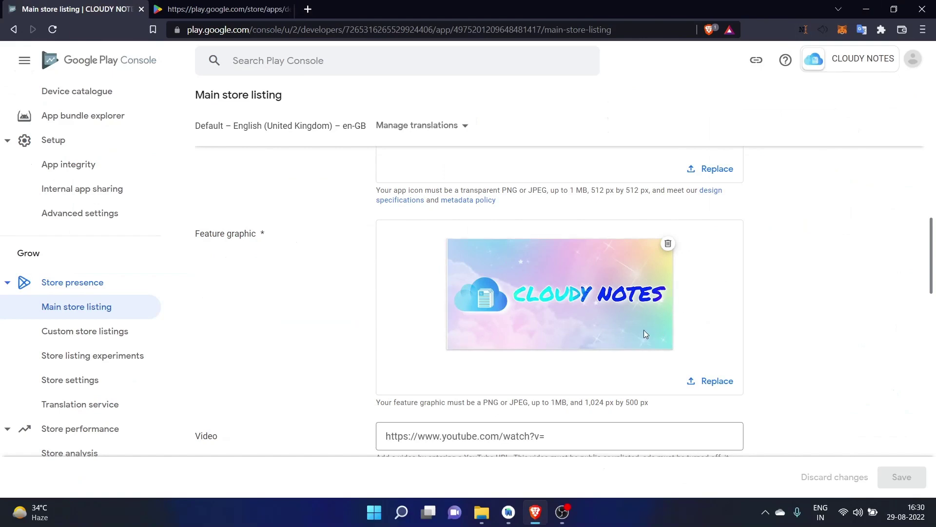
{"action": "scroll", "coordinate": [632, 338], "scroll_direction": "down", "scroll_amount": 2}
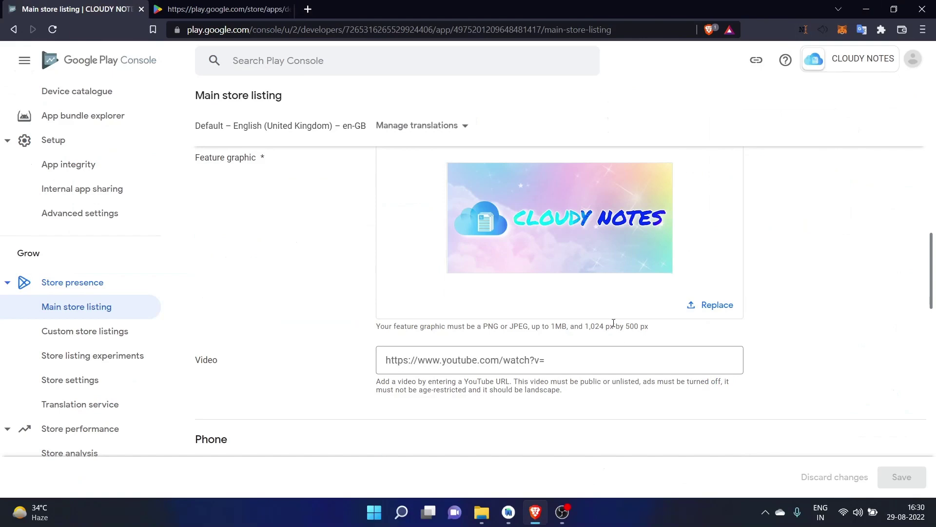
{"action": "scroll", "coordinate": [567, 359], "scroll_direction": "down", "scroll_amount": 2}
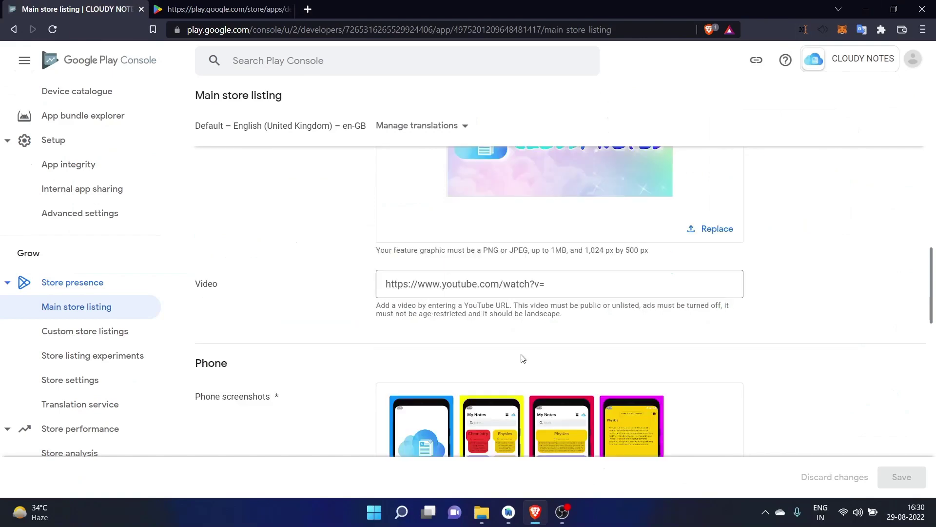
{"action": "left_click", "coordinate": [402, 288]}
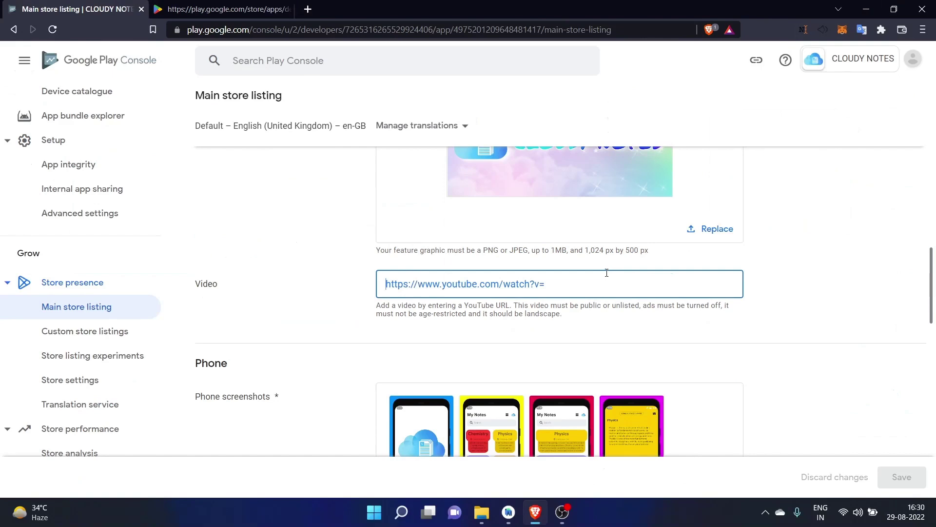
{"action": "scroll", "coordinate": [607, 274], "scroll_direction": "down", "scroll_amount": 2}
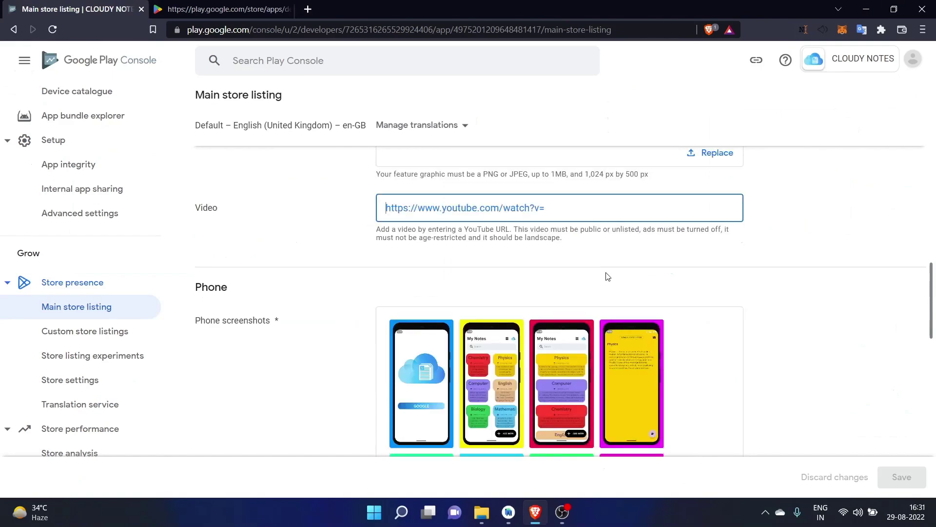
Step: Examine the uploaded phone screenshots and their requirements for number, format, aspect ratio and side length
{"action": "scroll", "coordinate": [608, 273], "scroll_direction": "down", "scroll_amount": 4}
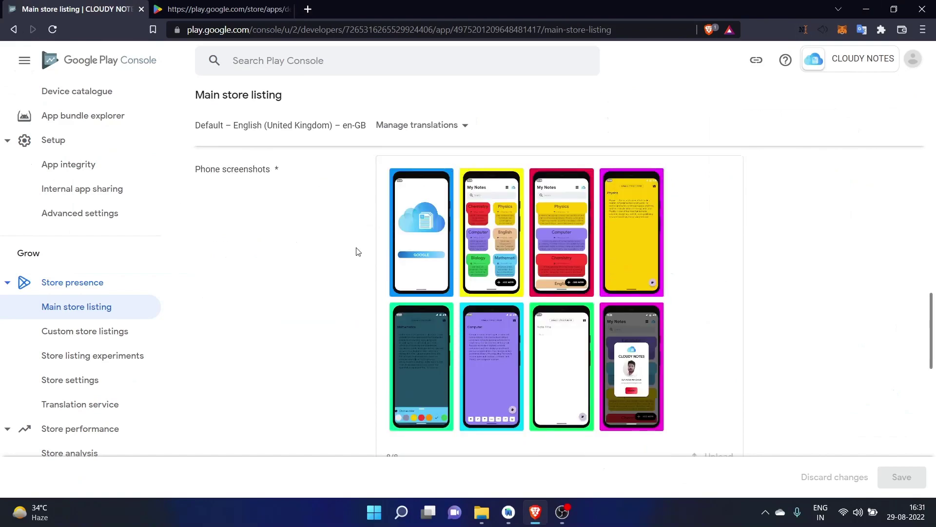
{"action": "scroll", "coordinate": [355, 248], "scroll_direction": "down", "scroll_amount": 2}
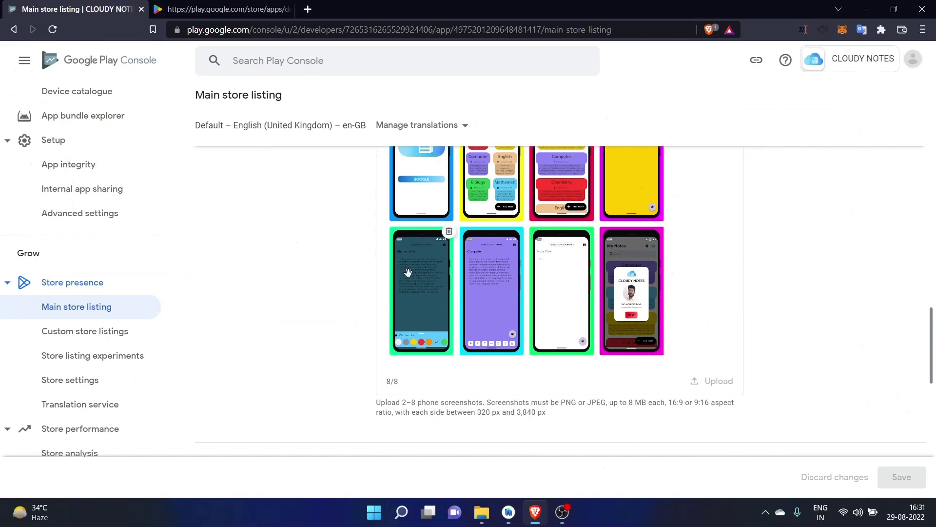
{"action": "scroll", "coordinate": [516, 247], "scroll_direction": "up", "scroll_amount": 2}
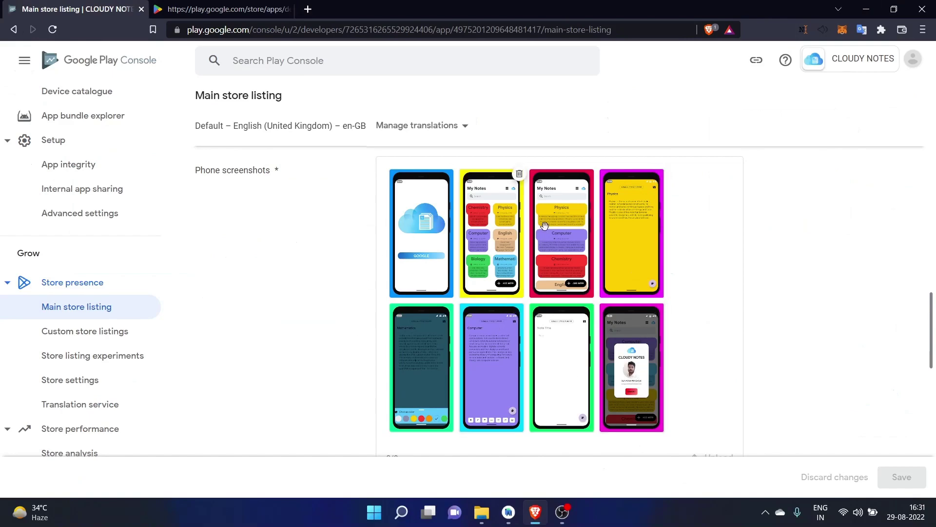
{"action": "scroll", "coordinate": [461, 283], "scroll_direction": "down", "scroll_amount": 4}
{"action": "scroll", "coordinate": [449, 278], "scroll_direction": "up", "scroll_amount": 2}
{"action": "scroll", "coordinate": [445, 275], "scroll_direction": "down", "scroll_amount": 2}
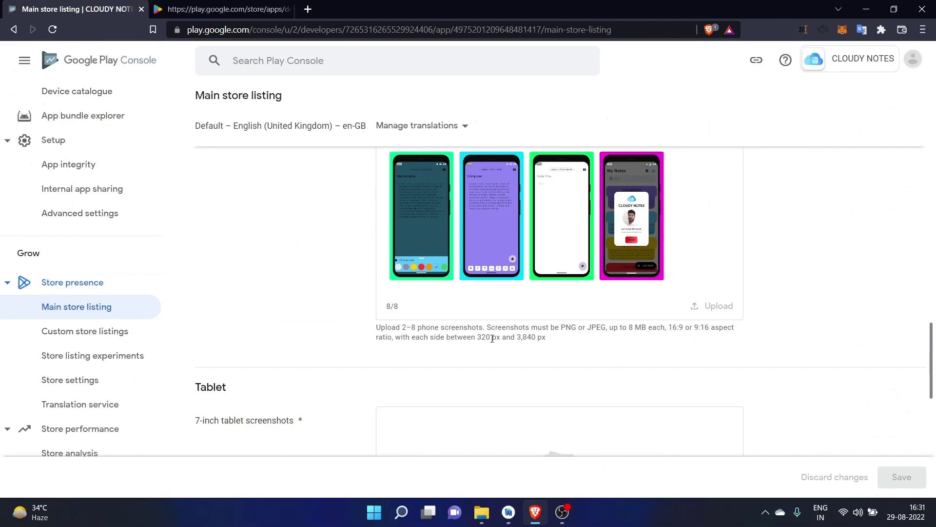
{"action": "left_click_drag", "start_coordinate": [477, 337], "coordinate": [547, 339]}
{"action": "left_click", "coordinate": [551, 341]}
{"action": "scroll", "coordinate": [549, 339], "scroll_direction": "down", "scroll_amount": 2}
{"action": "scroll", "coordinate": [548, 338], "scroll_direction": "up", "scroll_amount": 2}
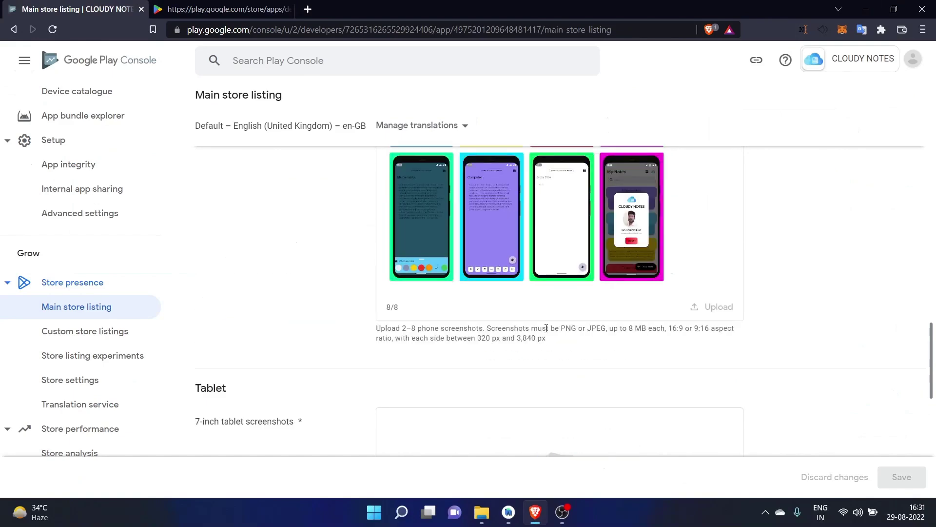
Step: Review the upload areas and requirements for the 7-inch and 10-inch tablet screenshots
{"action": "scroll", "coordinate": [398, 323], "scroll_direction": "down", "scroll_amount": 6}
{"action": "scroll", "coordinate": [398, 324], "scroll_direction": "up", "scroll_amount": 3}
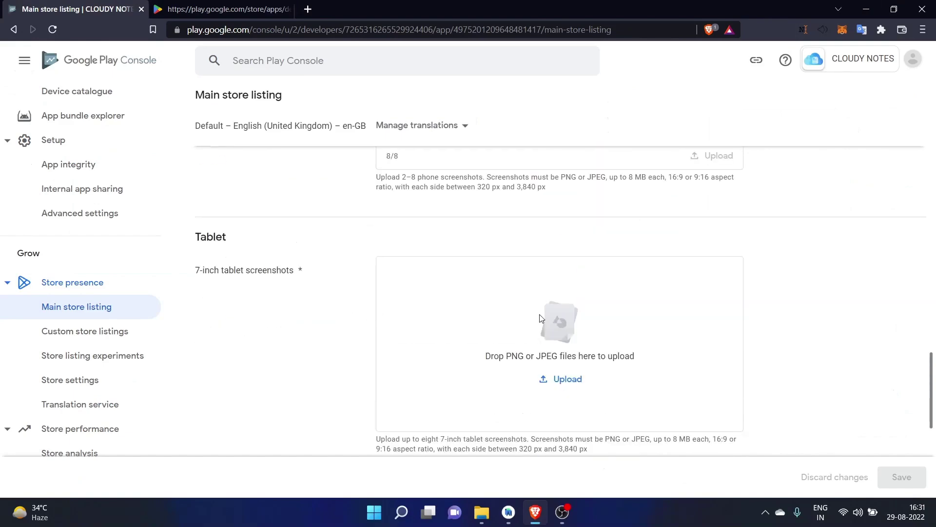
{"action": "scroll", "coordinate": [540, 315], "scroll_direction": "down", "scroll_amount": 2}
{"action": "scroll", "coordinate": [540, 315], "scroll_direction": "down", "scroll_amount": 3}
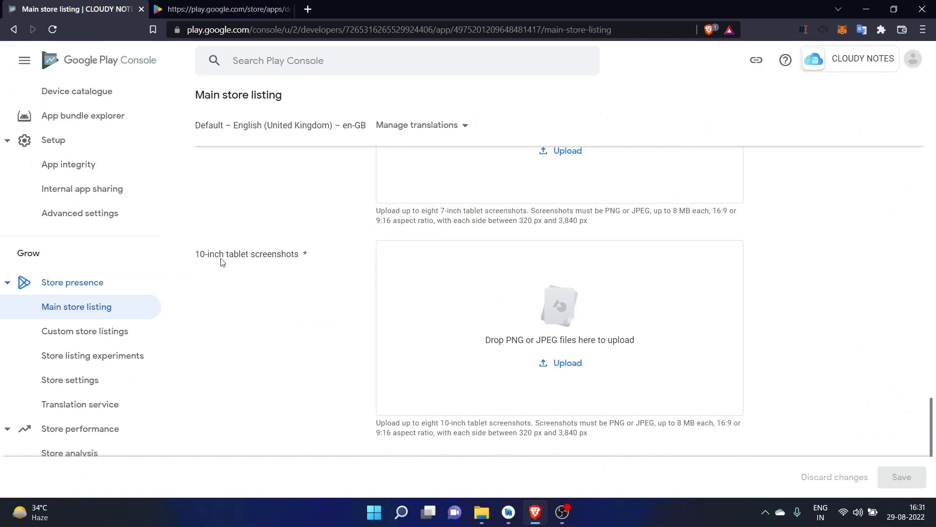
{"action": "scroll", "coordinate": [322, 287], "scroll_direction": "up", "scroll_amount": 3}
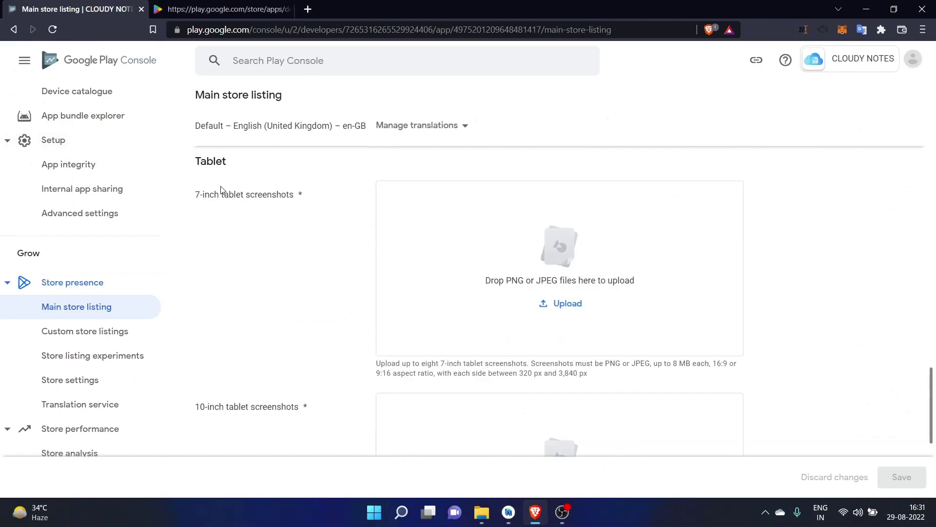
{"action": "scroll", "coordinate": [215, 359], "scroll_direction": "down", "scroll_amount": 3}
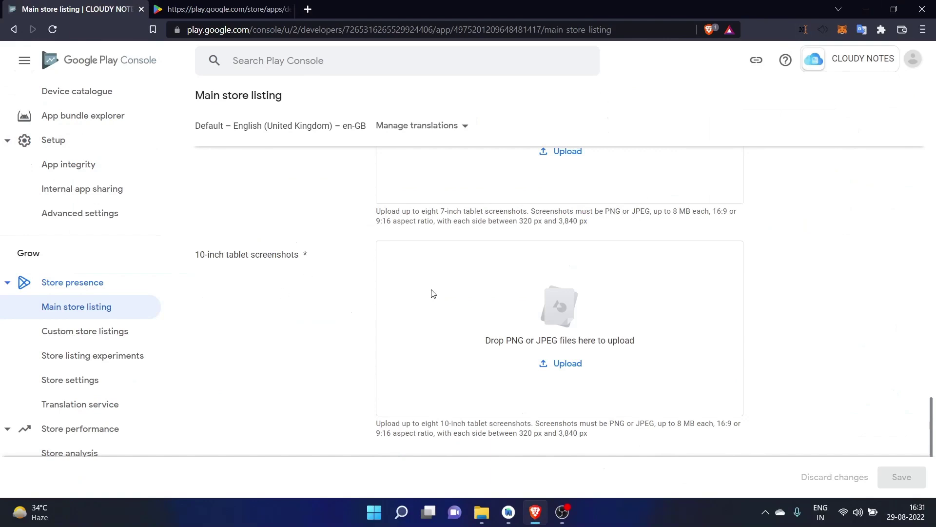
Step: Go back to the phone screenshots section and look over the uploaded images again
{"action": "scroll", "coordinate": [432, 293], "scroll_direction": "up", "scroll_amount": 12}
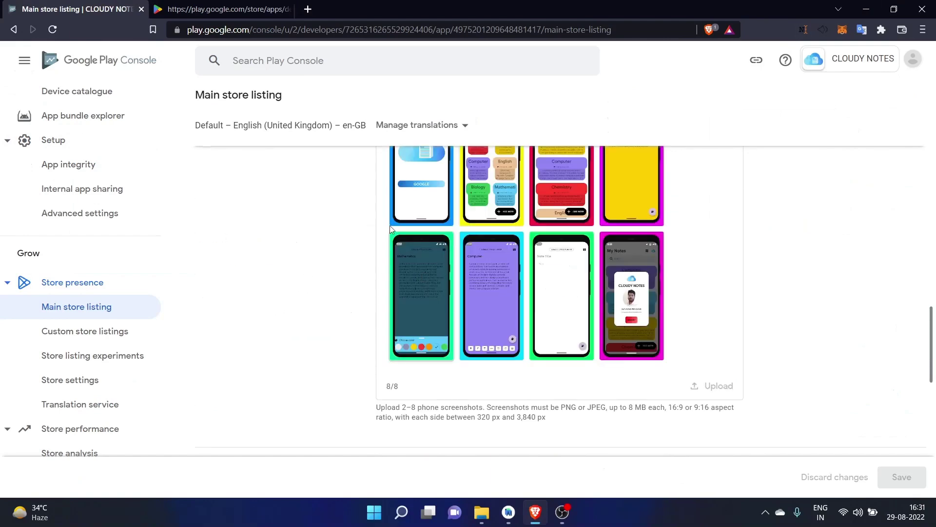
{"action": "scroll", "coordinate": [473, 270], "scroll_direction": "down", "scroll_amount": 3}
{"action": "scroll", "coordinate": [677, 290], "scroll_direction": "up", "scroll_amount": 2}
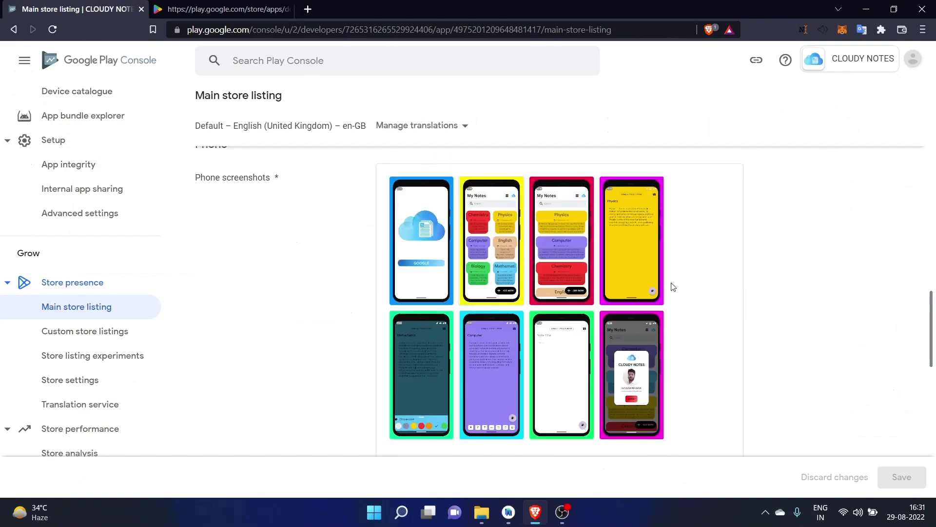
Step: Look over the phone screenshots and the 7-inch and 10-inch tablet upload areas through the end of the main store listing
{"action": "mouse_move", "coordinate": [664, 275]}
{"action": "scroll", "coordinate": [665, 276], "scroll_direction": "down", "scroll_amount": 9}
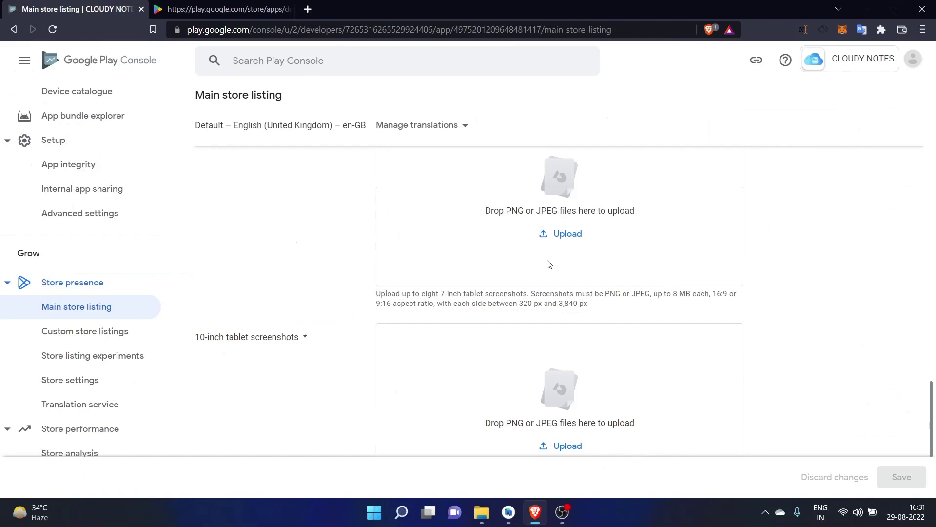
{"action": "scroll", "coordinate": [578, 305], "scroll_direction": "down", "scroll_amount": 4}
{"action": "scroll", "coordinate": [569, 318], "scroll_direction": "up", "scroll_amount": 3}
{"action": "scroll", "coordinate": [572, 283], "scroll_direction": "up", "scroll_amount": 10}
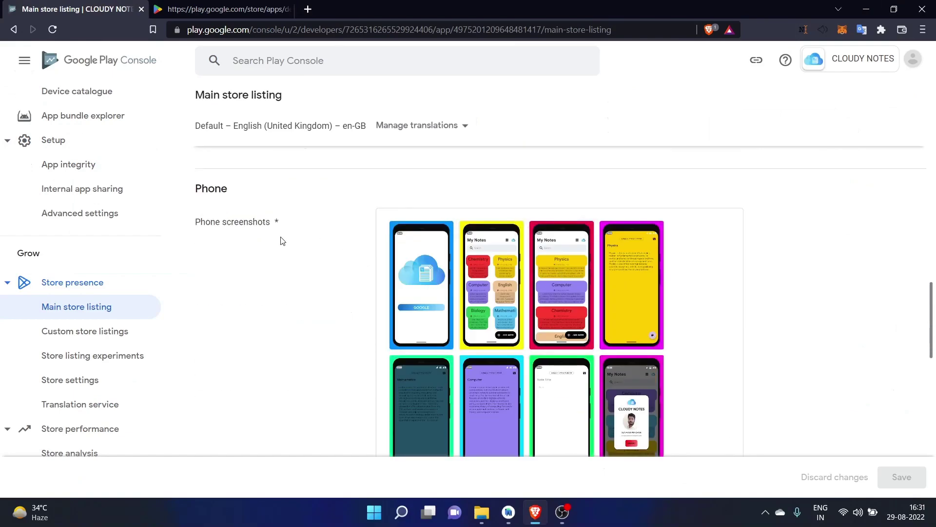
{"action": "mouse_move", "coordinate": [597, 281]}
{"action": "scroll", "coordinate": [597, 281], "scroll_direction": "down", "scroll_amount": 2}
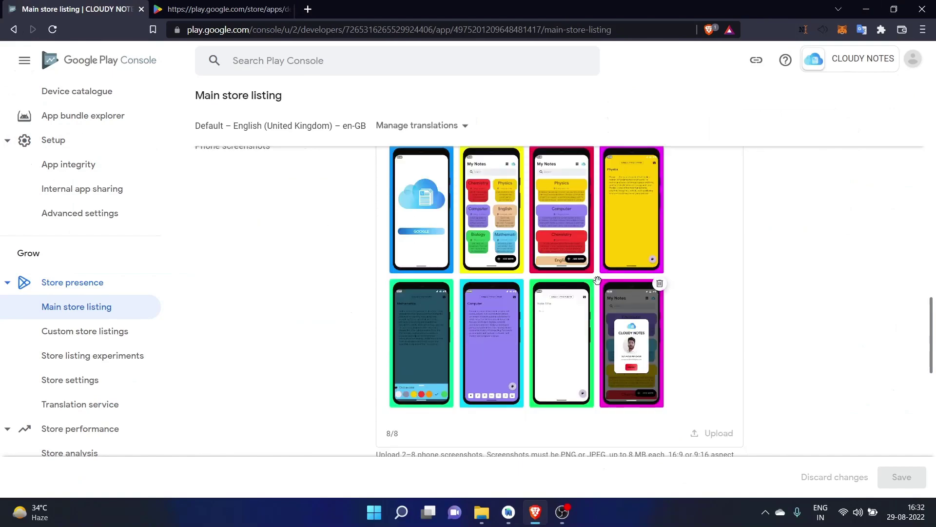
{"action": "scroll", "coordinate": [597, 281], "scroll_direction": "down", "scroll_amount": 14}
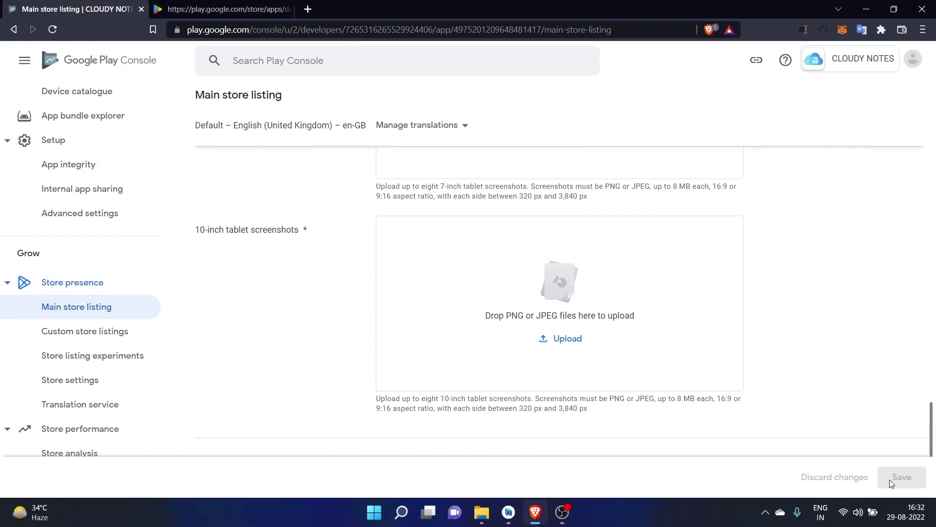
Step: Return to the app details and review the app name, short description and full description
{"action": "scroll", "coordinate": [717, 319], "scroll_direction": "up", "scroll_amount": 20}
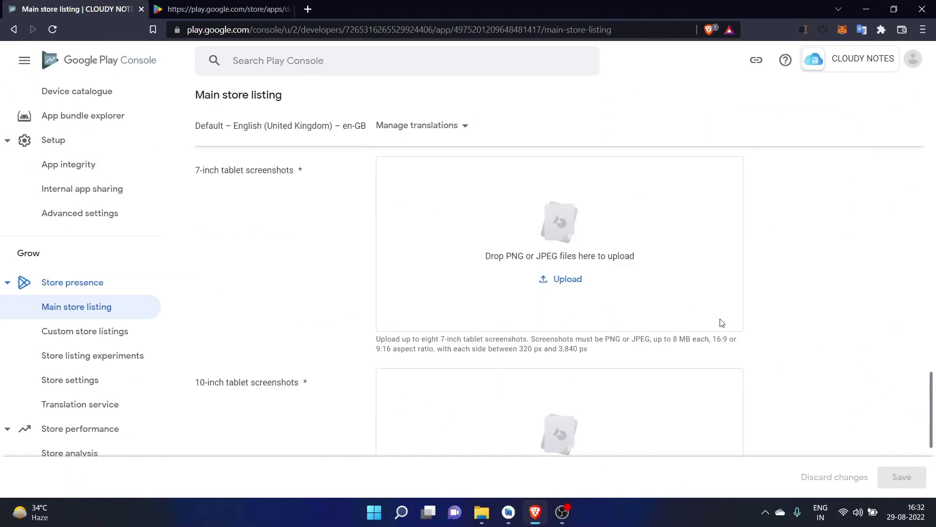
{"action": "scroll", "coordinate": [715, 317], "scroll_direction": "up", "scroll_amount": 8}
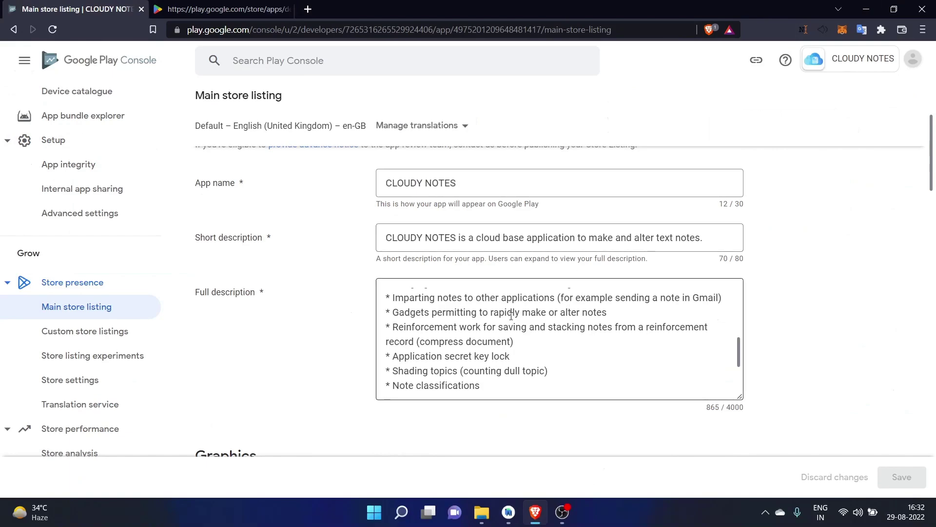
{"action": "scroll", "coordinate": [510, 311], "scroll_direction": "up", "scroll_amount": 2}
{"action": "scroll", "coordinate": [497, 312], "scroll_direction": "down", "scroll_amount": 4}
{"action": "scroll", "coordinate": [499, 312], "scroll_direction": "up", "scroll_amount": 5}
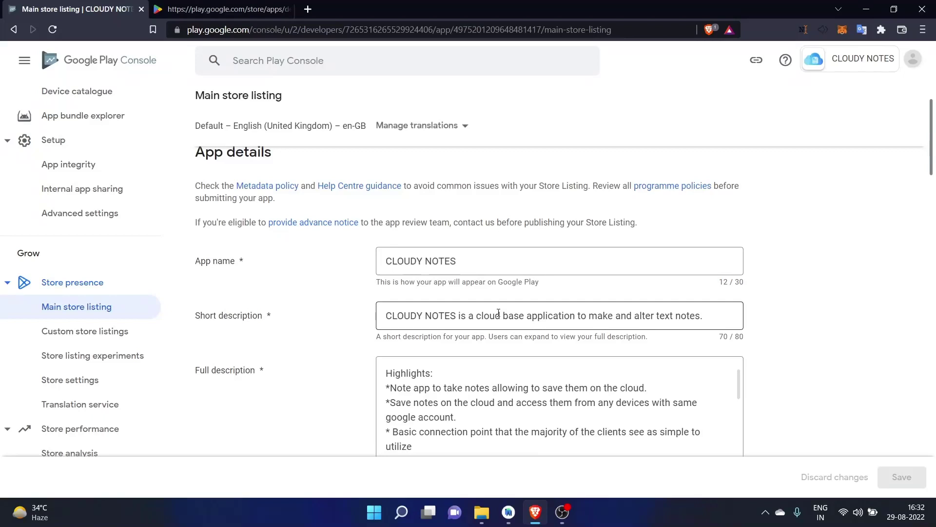
Step: Check the app's policy status, and open the App content declarations
{"action": "scroll", "coordinate": [110, 342], "scroll_direction": "down", "scroll_amount": 7}
{"action": "scroll", "coordinate": [111, 341], "scroll_direction": "down", "scroll_amount": 6}
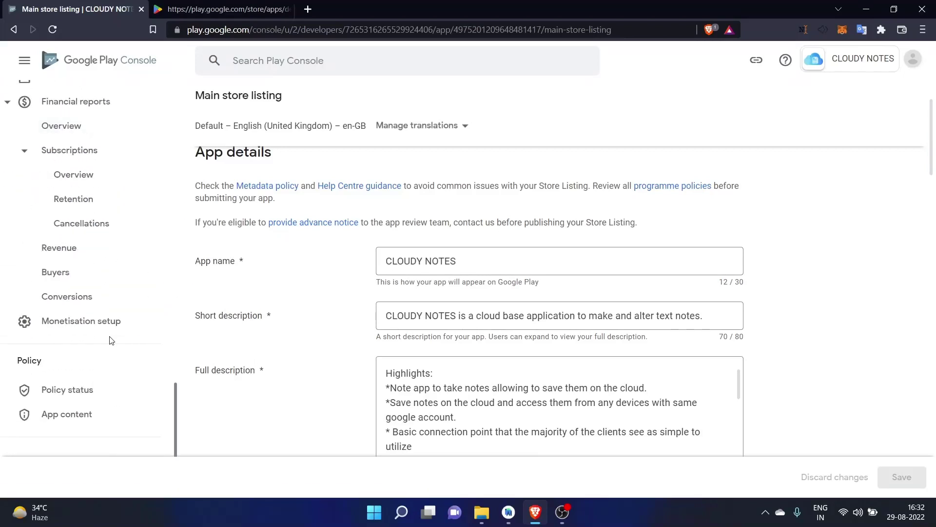
{"action": "left_click", "coordinate": [91, 390]}
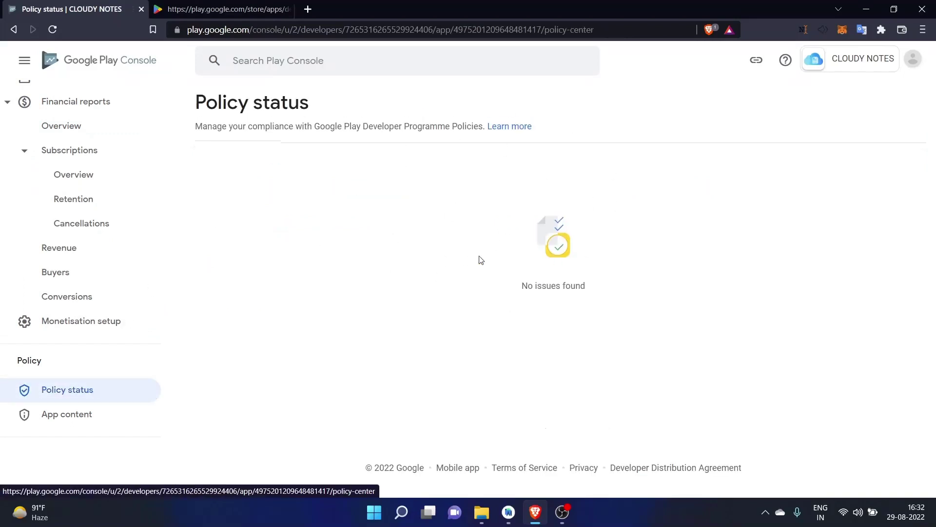
{"action": "left_click", "coordinate": [54, 420]}
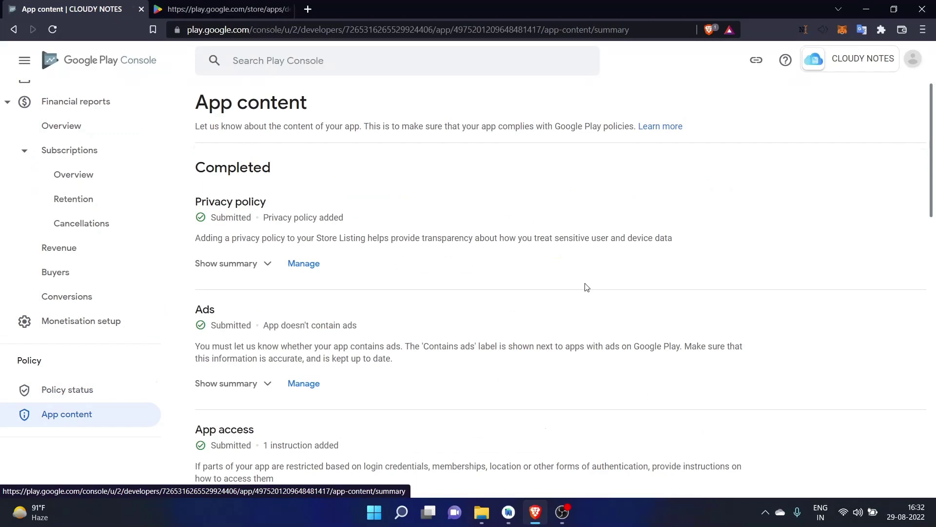
Step: Show the privacy policy summary, select its URL and open a new browser tab
{"action": "left_click", "coordinate": [227, 264]}
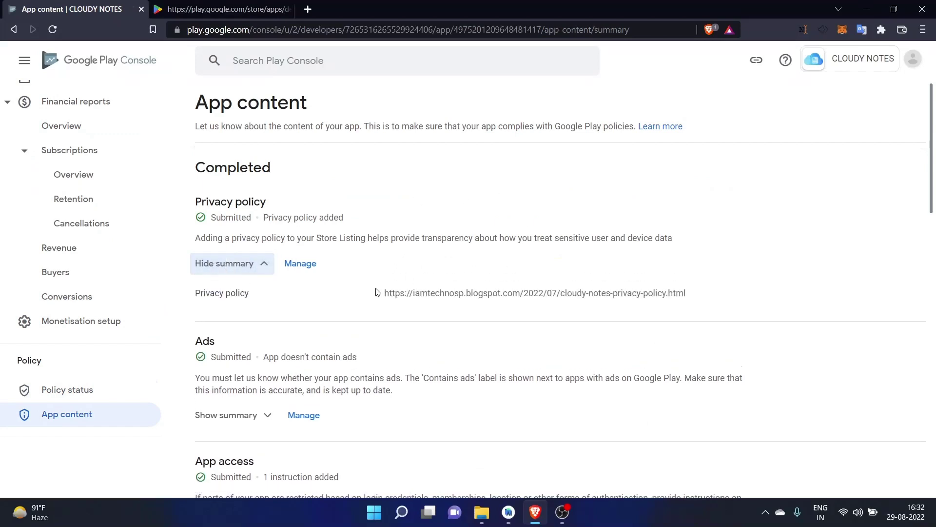
{"action": "left_click_drag", "start_coordinate": [384, 293], "coordinate": [697, 300]}
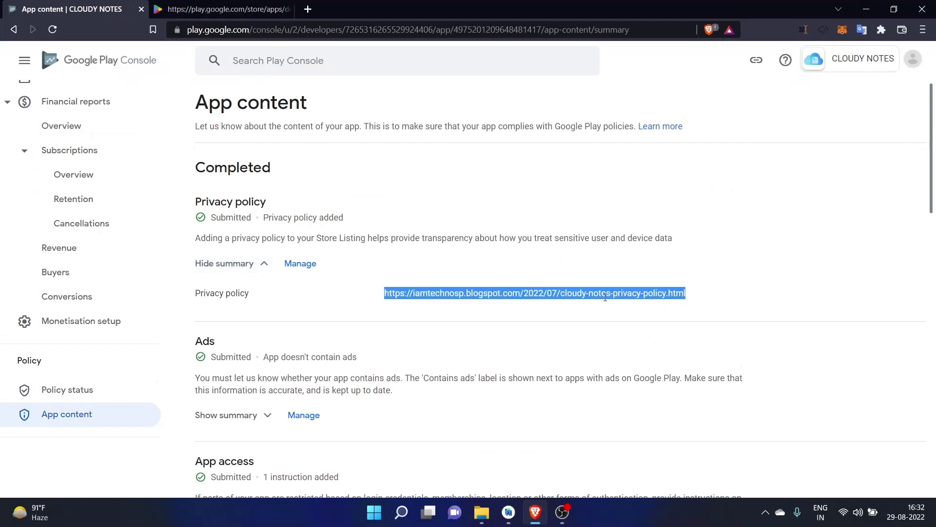
{"action": "left_click", "coordinate": [604, 296]}
{"action": "left_click_drag", "start_coordinate": [385, 293], "coordinate": [690, 292]}
{"action": "left_click", "coordinate": [690, 293]}
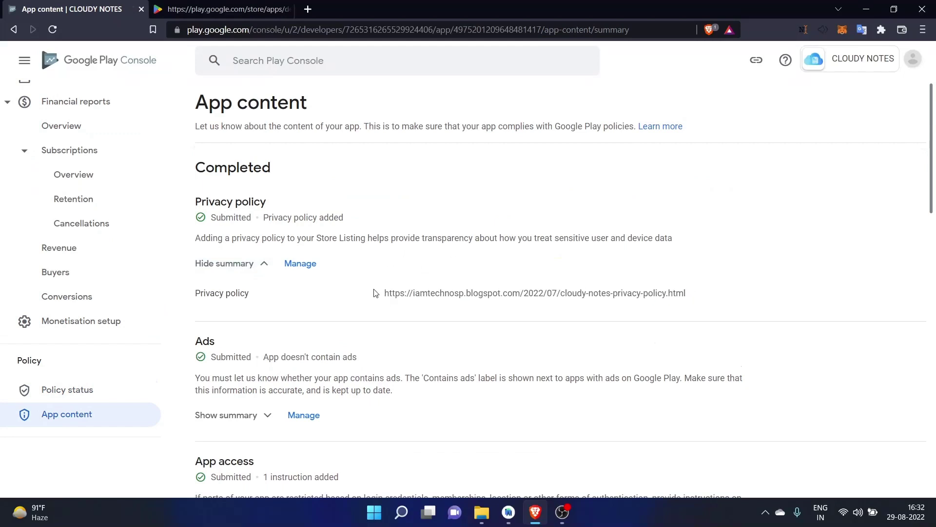
{"action": "left_click_drag", "start_coordinate": [385, 293], "coordinate": [716, 299]}
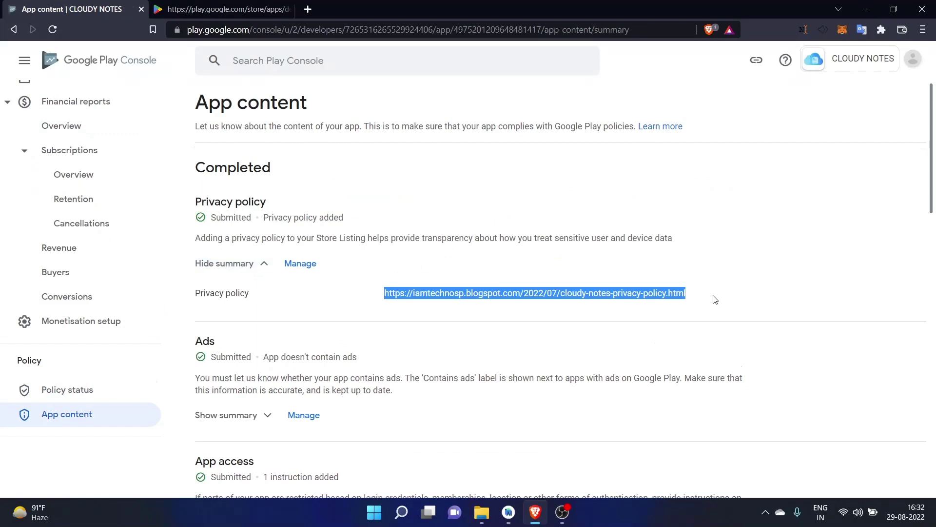
{"action": "left_click", "coordinate": [308, 9]}
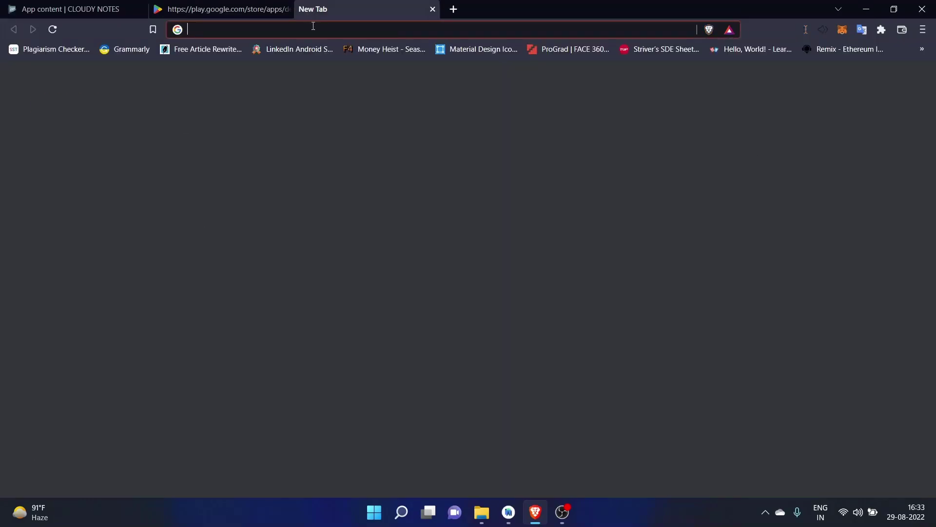
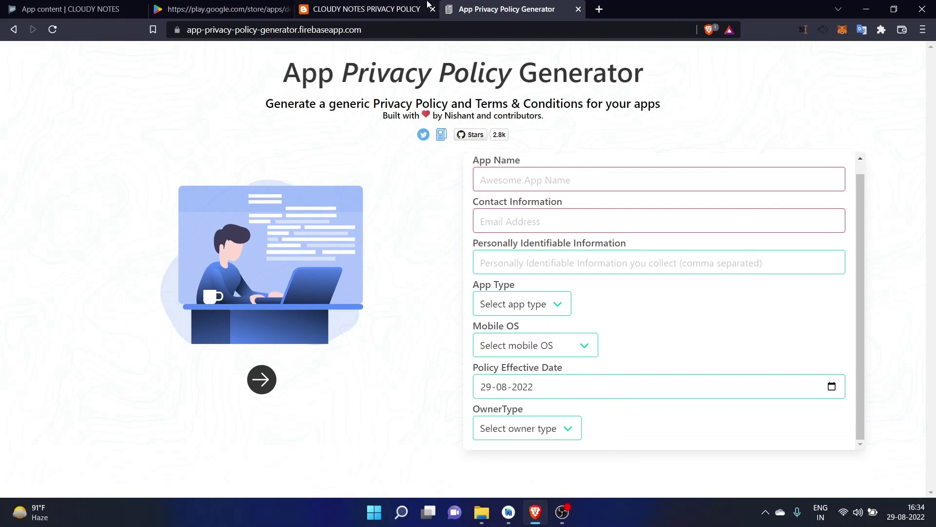
Step: Close the App Privacy Policy Generator and privacy policy pages and return to the App content declarations
{"action": "left_click", "coordinate": [579, 9]}
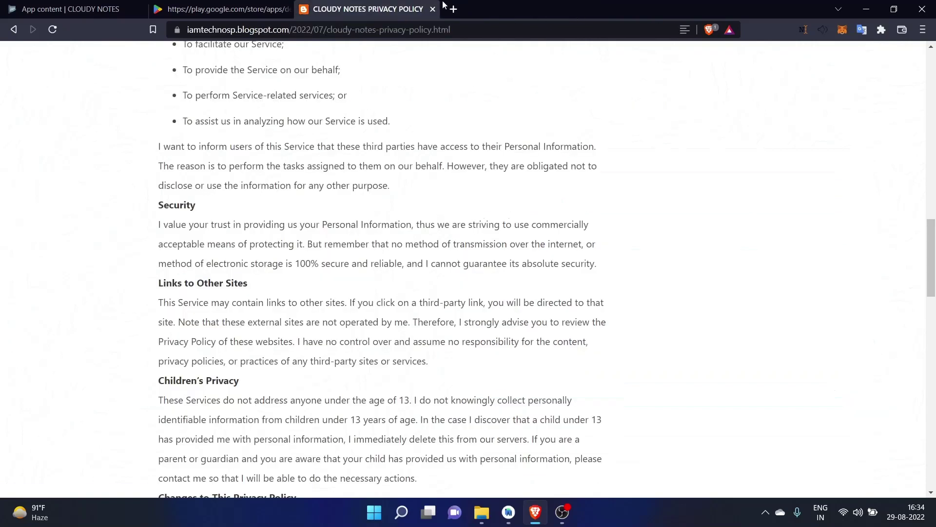
{"action": "left_click", "coordinate": [434, 9]}
{"action": "left_click", "coordinate": [68, 8]}
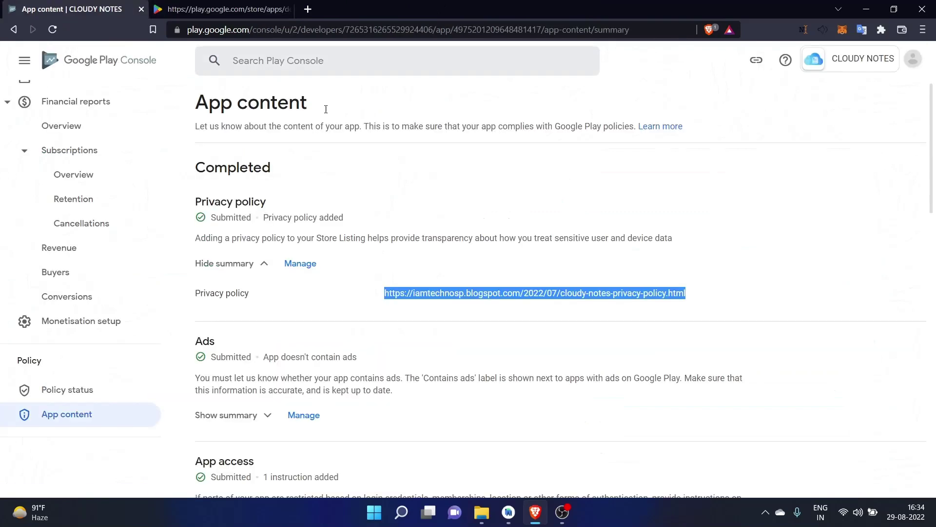
{"action": "left_click", "coordinate": [416, 307]}
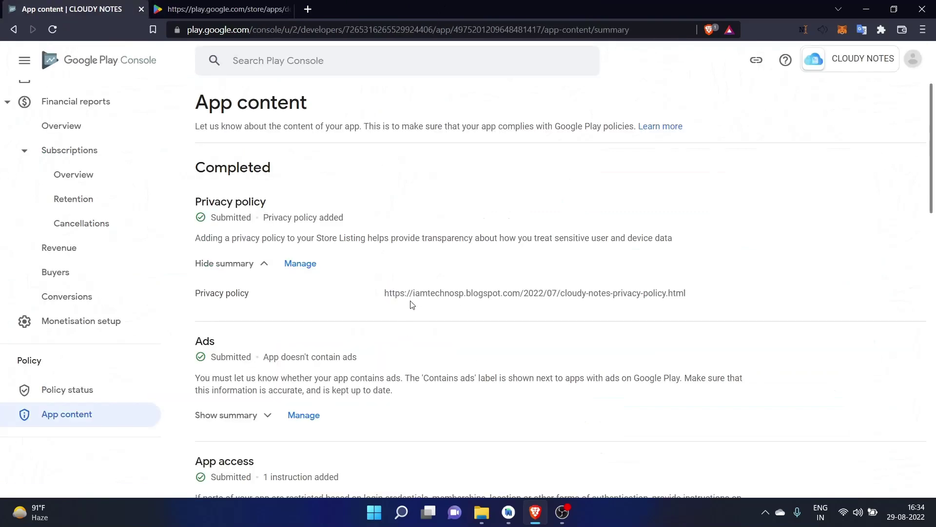
Step: Examine the Ads declaration and show its summary
{"action": "scroll", "coordinate": [411, 305], "scroll_direction": "down", "scroll_amount": 2}
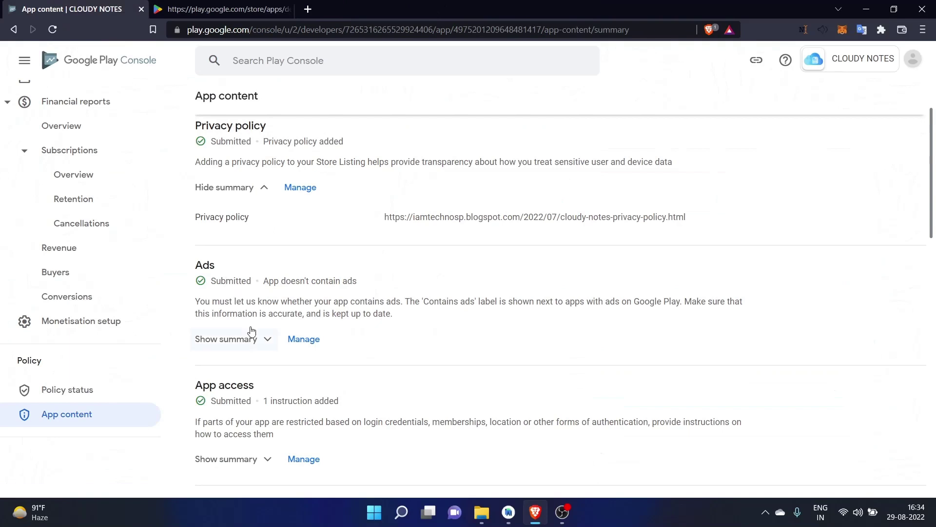
{"action": "left_click_drag", "start_coordinate": [263, 281], "coordinate": [377, 282]}
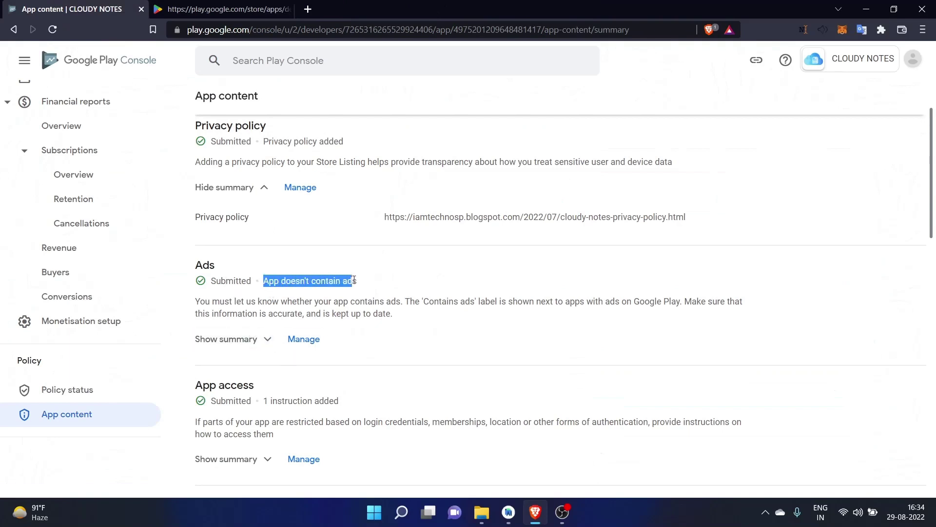
{"action": "left_click", "coordinate": [376, 282]}
{"action": "left_click", "coordinate": [253, 349]}
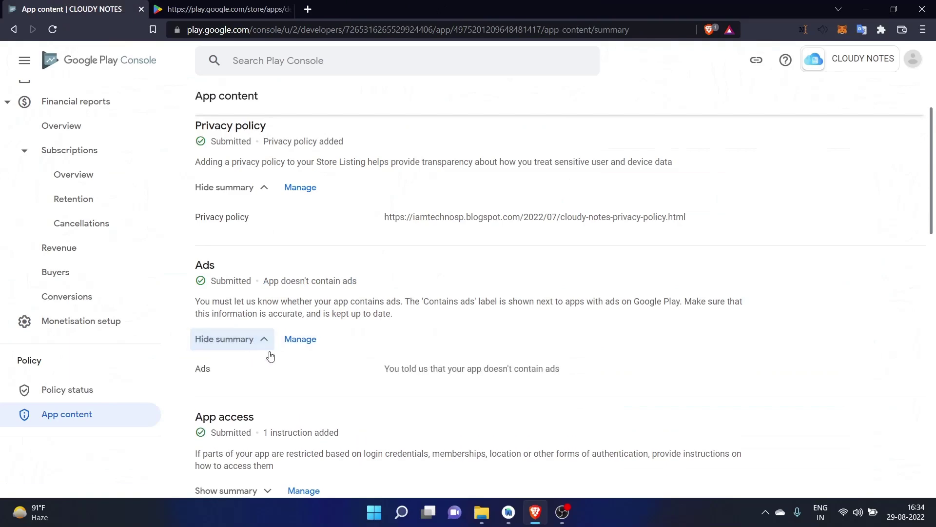
Step: Open the App access declaration for management and review its functionality options and sign-in instructions
{"action": "scroll", "coordinate": [382, 370], "scroll_direction": "down", "scroll_amount": 2}
{"action": "scroll", "coordinate": [286, 355], "scroll_direction": "down", "scroll_amount": 3}
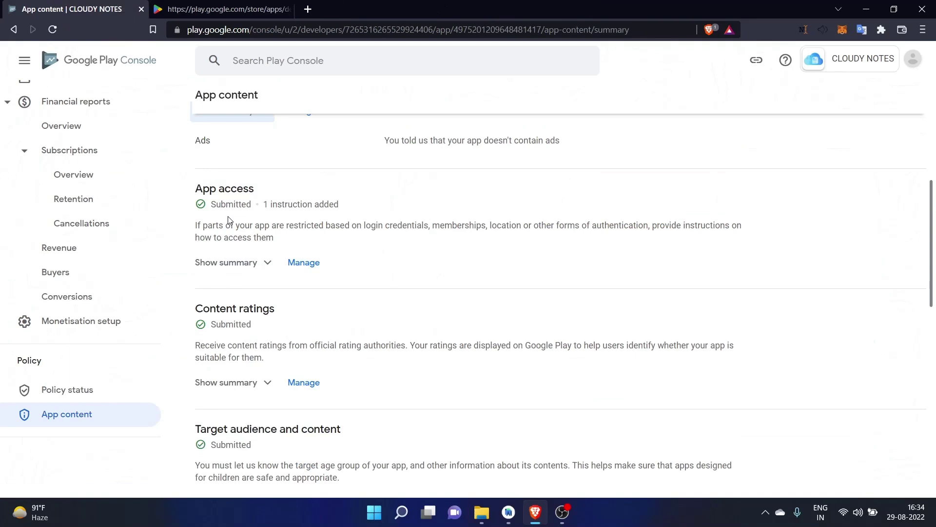
{"action": "left_click", "coordinate": [240, 267]}
{"action": "left_click", "coordinate": [309, 268]}
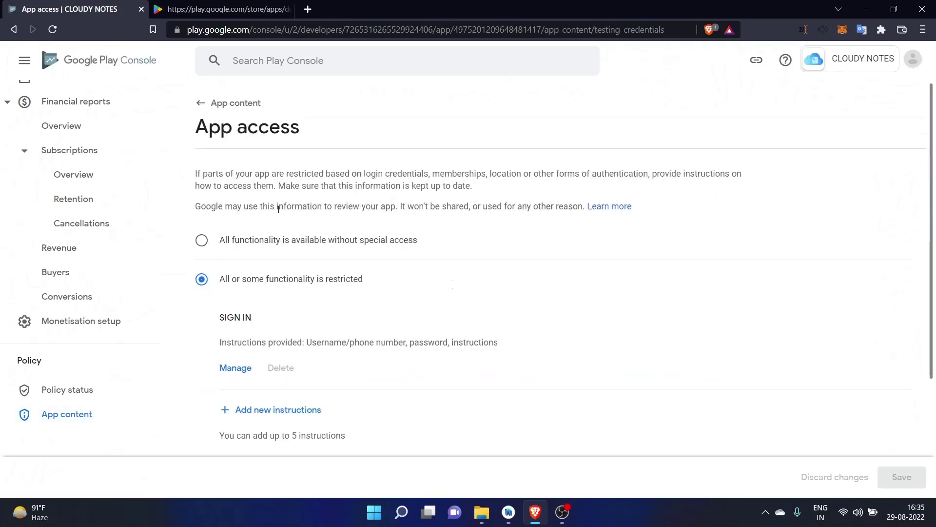
{"action": "scroll", "coordinate": [278, 211], "scroll_direction": "down", "scroll_amount": 1}
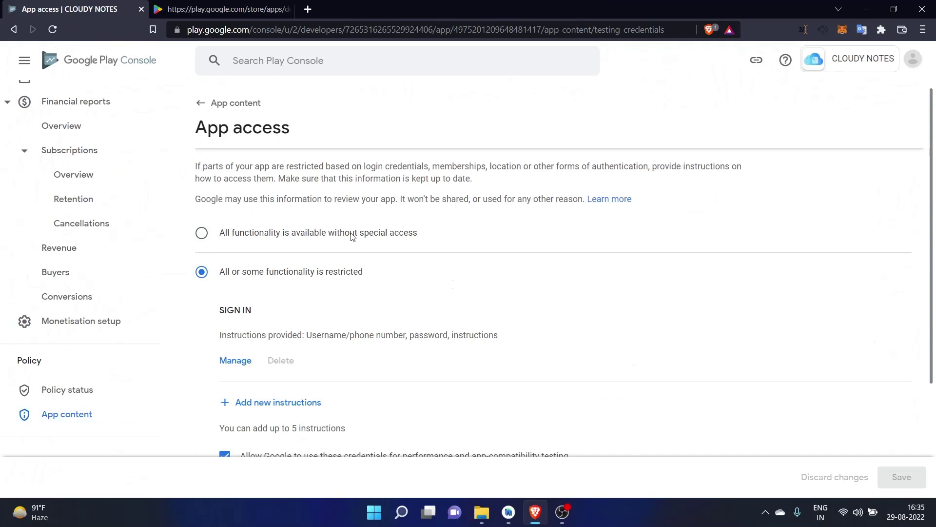
Step: Open a blank form for new access instructions, go through its name, username, password and other instructions fields, and close it unfilled
{"action": "left_click", "coordinate": [285, 402]}
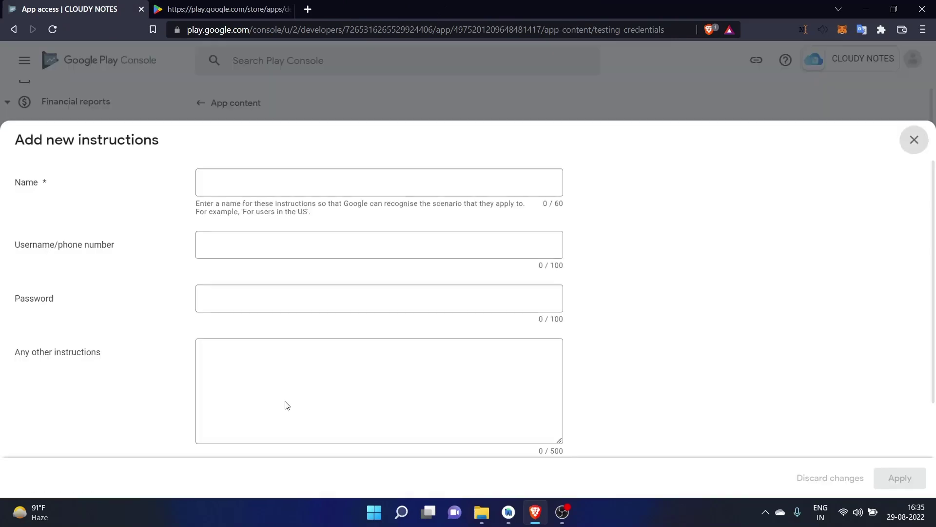
{"action": "left_click", "coordinate": [220, 179]}
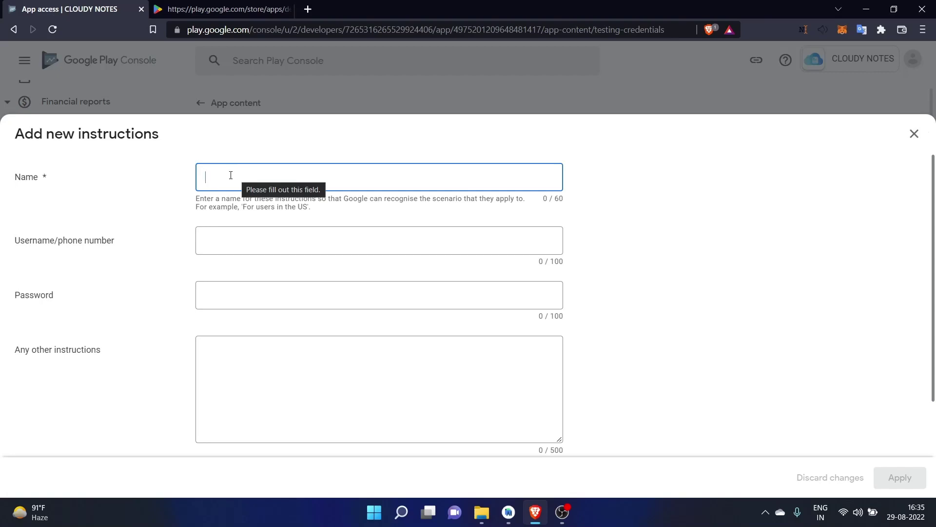
{"action": "left_click", "coordinate": [205, 241]}
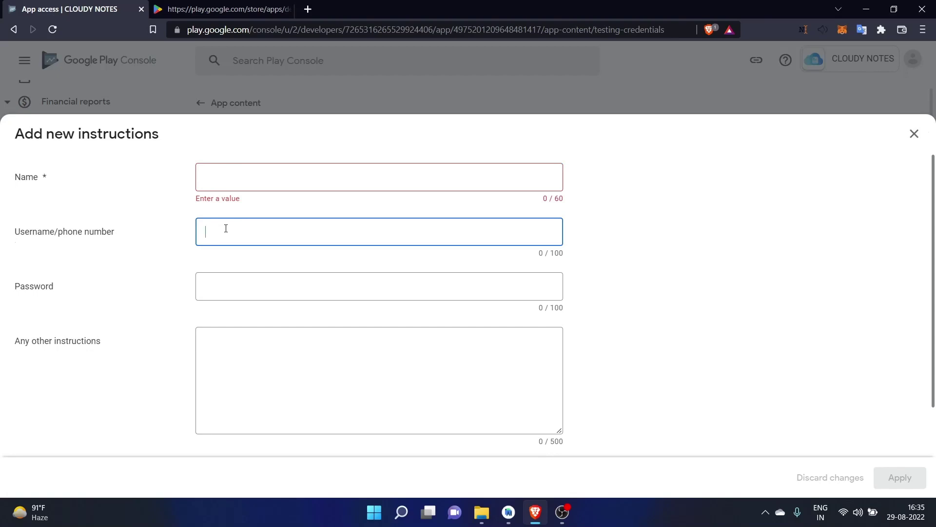
{"action": "left_click", "coordinate": [229, 288]}
{"action": "left_click", "coordinate": [239, 336]}
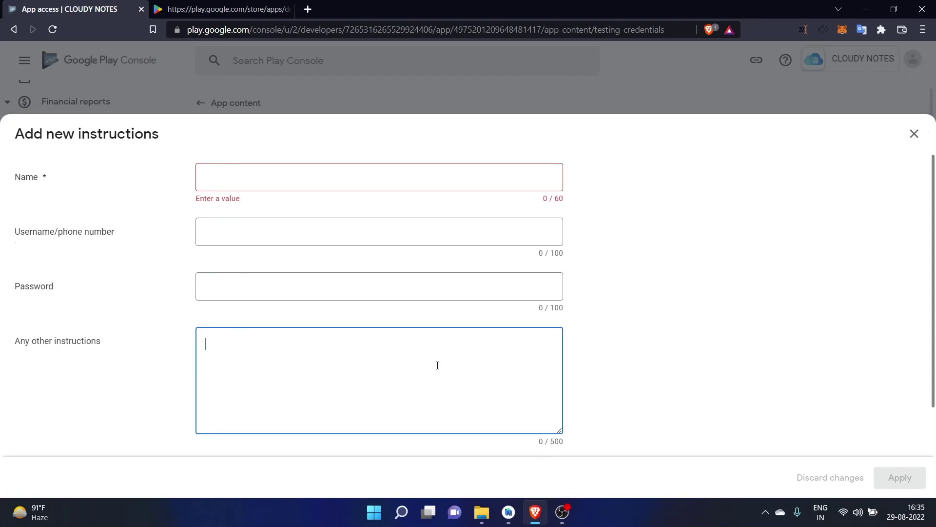
{"action": "left_click", "coordinate": [914, 133]}
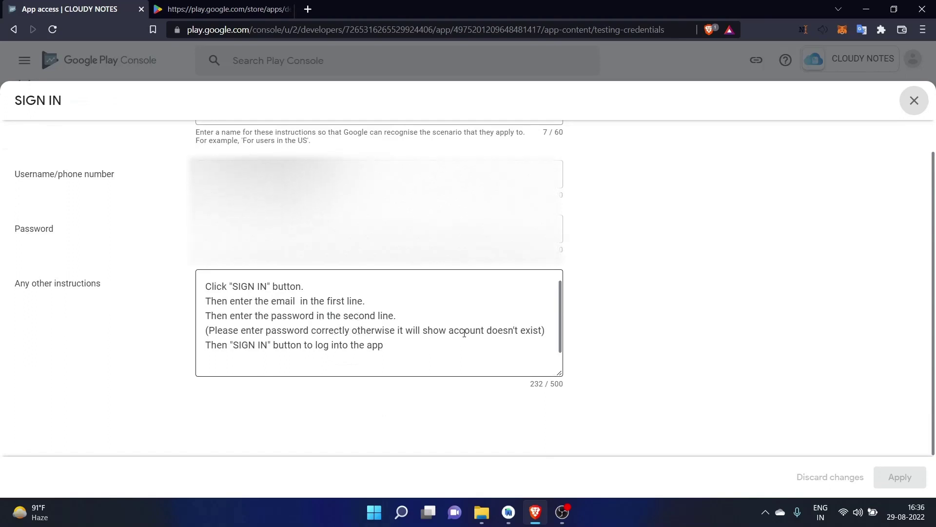
Step: Read through the login steps in the other instructions of the existing SIGN IN entry and close it without changes
{"action": "left_click_drag", "start_coordinate": [207, 333], "coordinate": [547, 333]}
{"action": "left_click", "coordinate": [547, 333]}
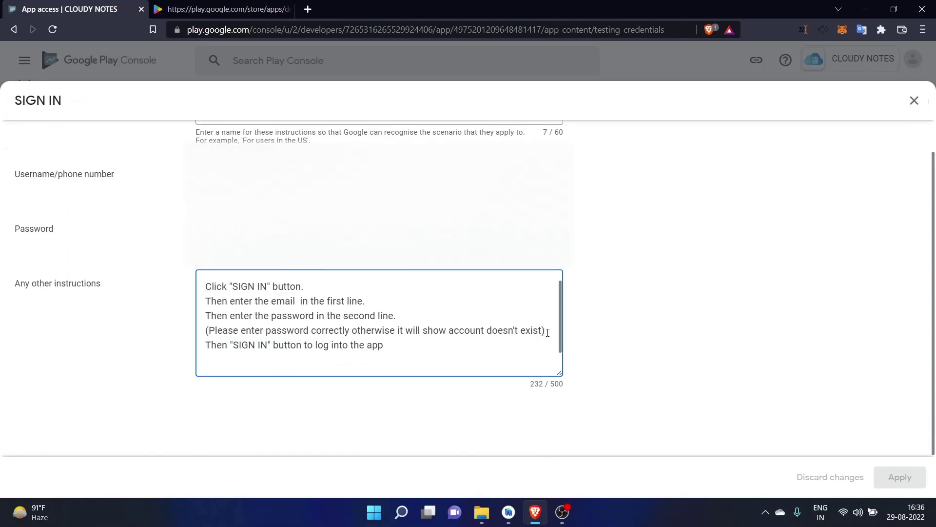
{"action": "left_click_drag", "start_coordinate": [547, 332], "coordinate": [202, 336]}
{"action": "left_click", "coordinate": [202, 336]}
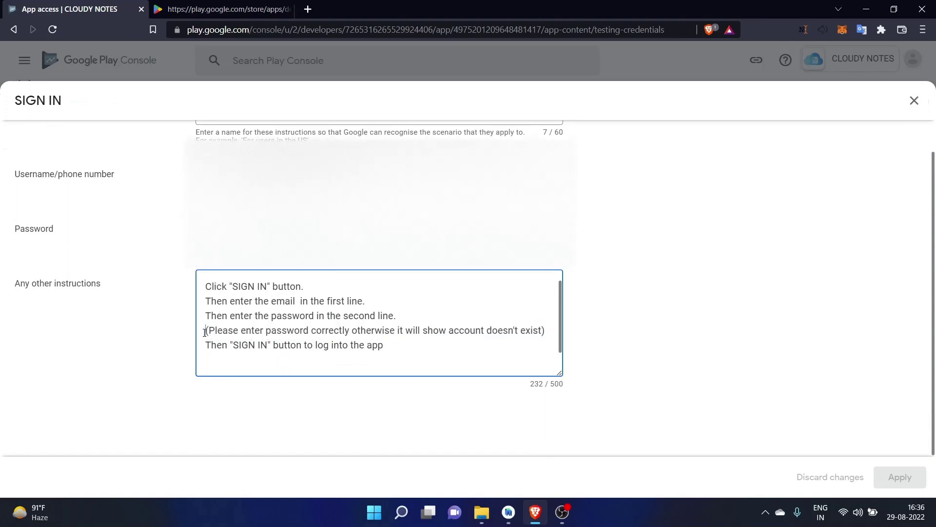
{"action": "left_click_drag", "start_coordinate": [205, 344], "coordinate": [406, 339]}
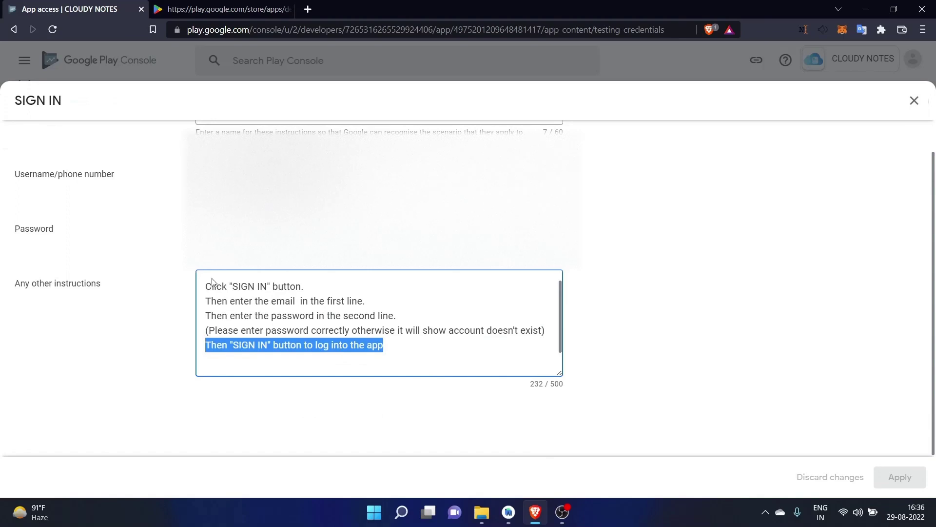
{"action": "left_click", "coordinate": [394, 364]}
{"action": "left_click_drag", "start_coordinate": [432, 353], "coordinate": [200, 297]}
{"action": "left_click", "coordinate": [393, 357]}
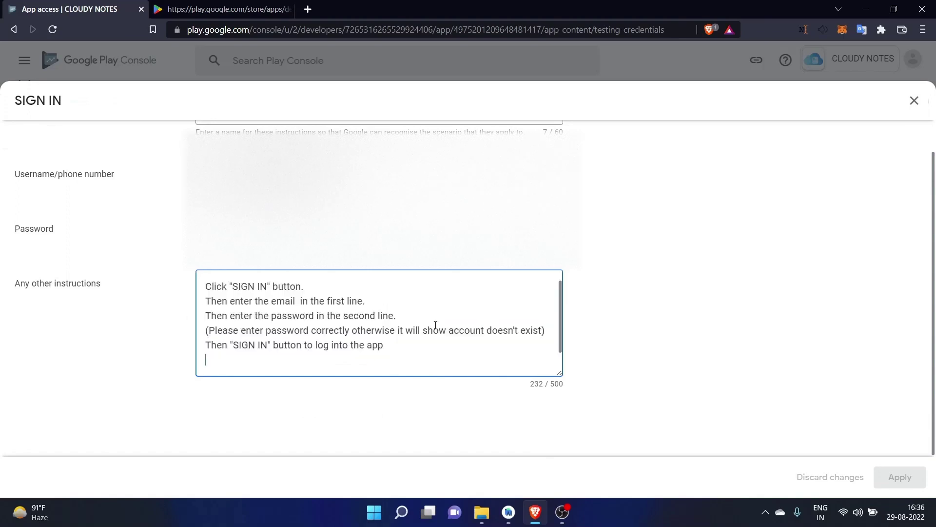
{"action": "left_click", "coordinate": [913, 102]}
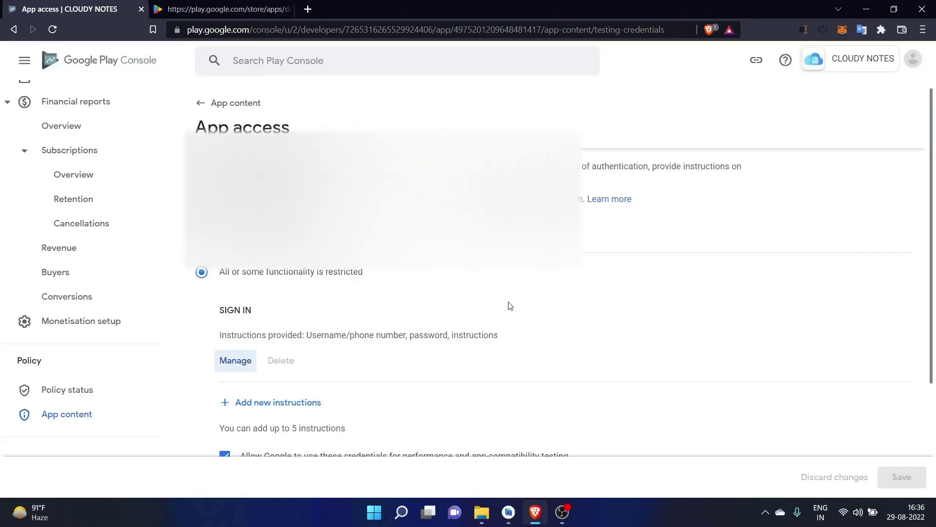
Step: Leave the App access declaration and open the Content ratings declaration for management
{"action": "scroll", "coordinate": [471, 287], "scroll_direction": "down", "scroll_amount": 3}
{"action": "scroll", "coordinate": [471, 288], "scroll_direction": "up", "scroll_amount": 3}
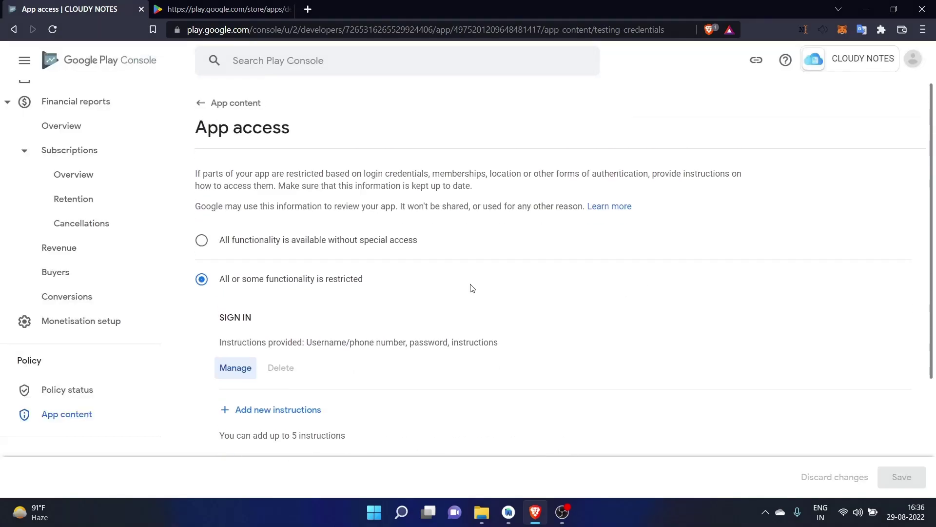
{"action": "left_click", "coordinate": [202, 102]}
{"action": "scroll", "coordinate": [301, 254], "scroll_direction": "down", "scroll_amount": 3}
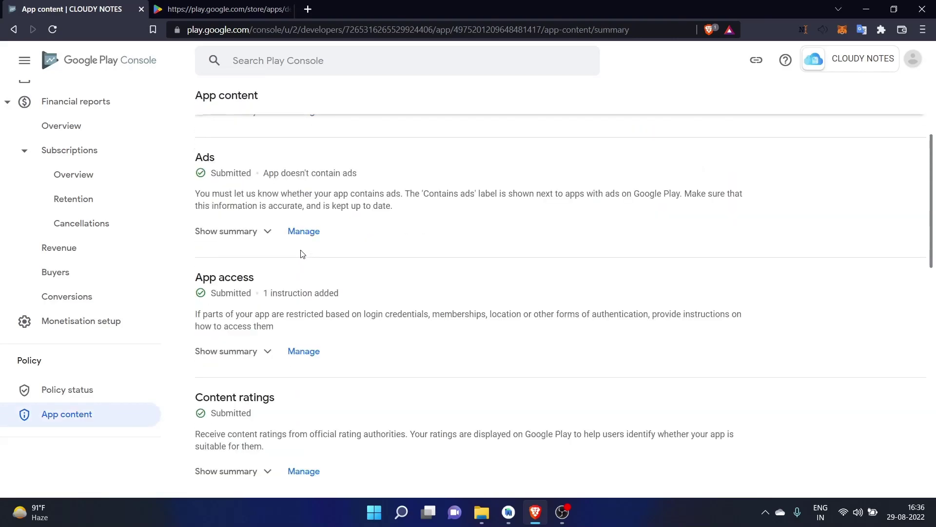
{"action": "scroll", "coordinate": [301, 252], "scroll_direction": "down", "scroll_amount": 2}
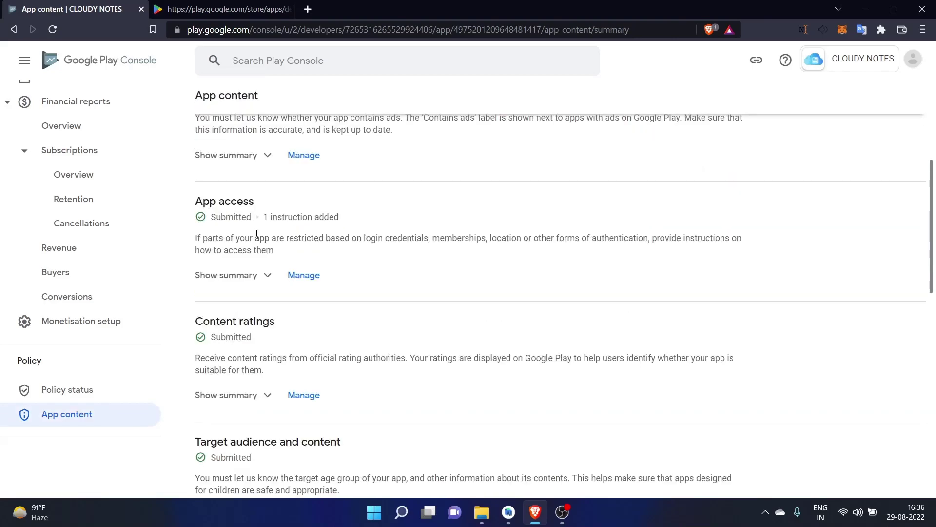
{"action": "scroll", "coordinate": [257, 233], "scroll_direction": "down", "scroll_amount": 2}
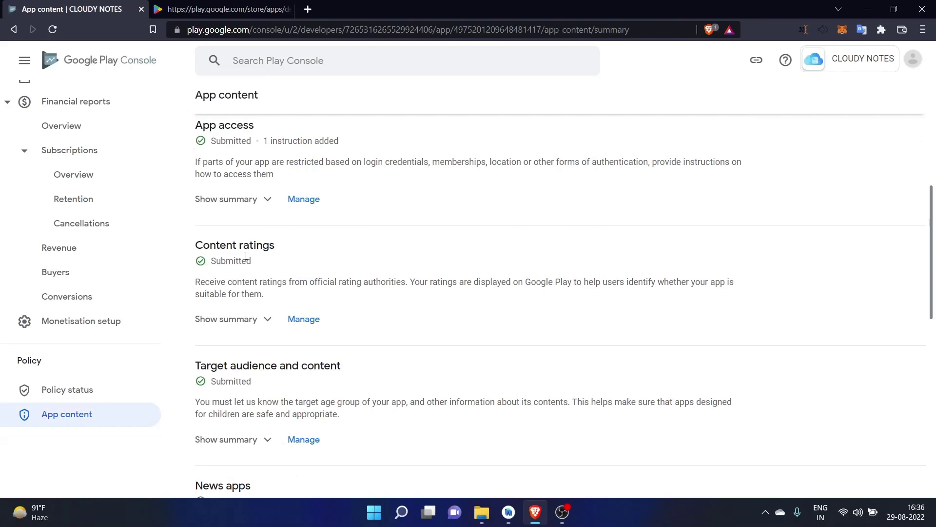
{"action": "left_click", "coordinate": [305, 319]}
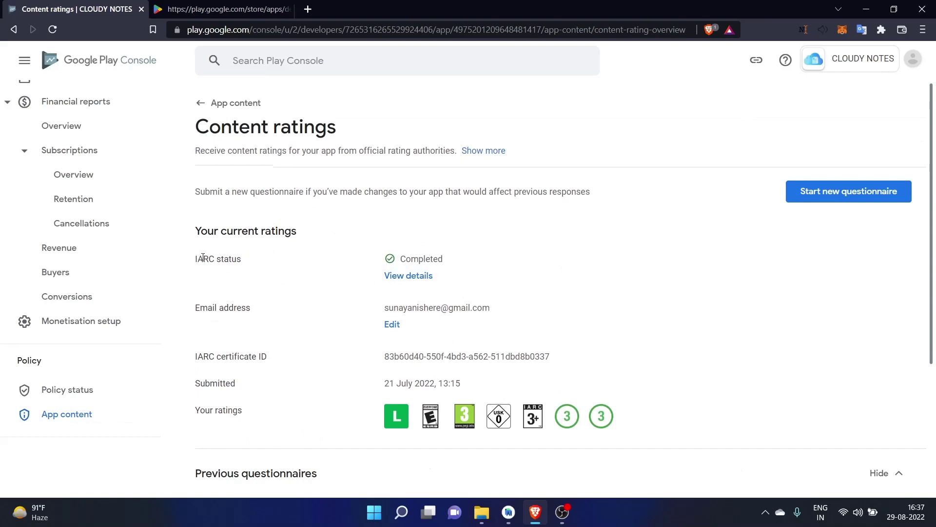
Step: Examine the IARC status, current rating badges and previous questionnaire entry of the Content ratings declaration
{"action": "left_click_drag", "start_coordinate": [383, 258], "coordinate": [476, 259]}
{"action": "left_click", "coordinate": [477, 259]}
{"action": "scroll", "coordinate": [478, 261], "scroll_direction": "down", "scroll_amount": 4}
{"action": "scroll", "coordinate": [478, 263], "scroll_direction": "up", "scroll_amount": 1}
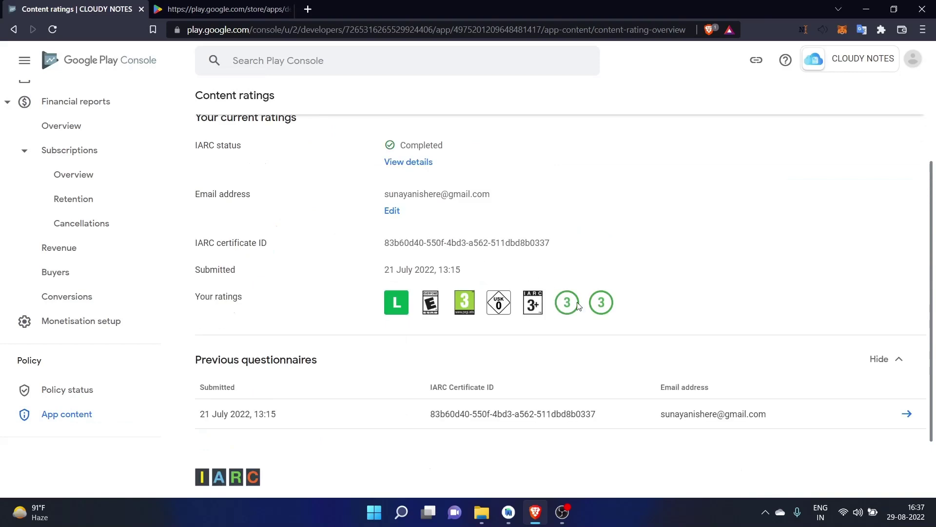
{"action": "mouse_move", "coordinate": [574, 312]}
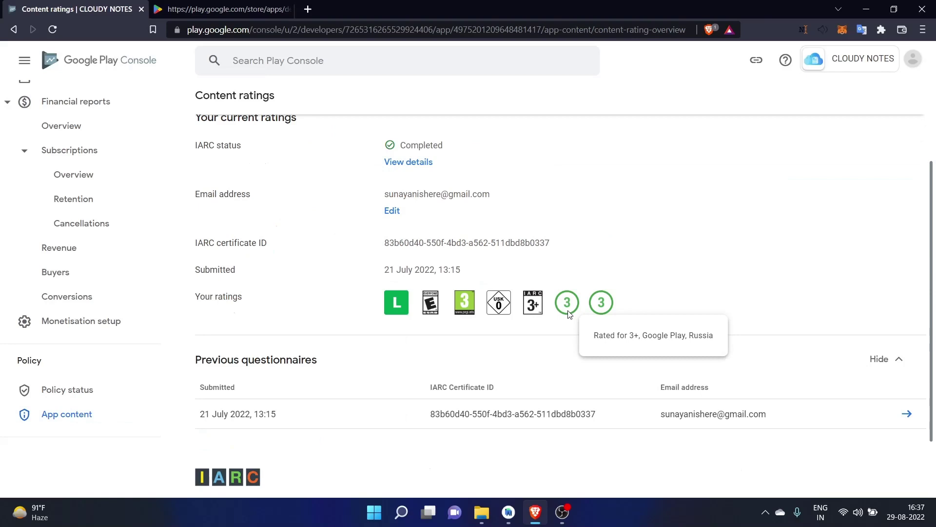
{"action": "scroll", "coordinate": [550, 324], "scroll_direction": "down", "scroll_amount": 2}
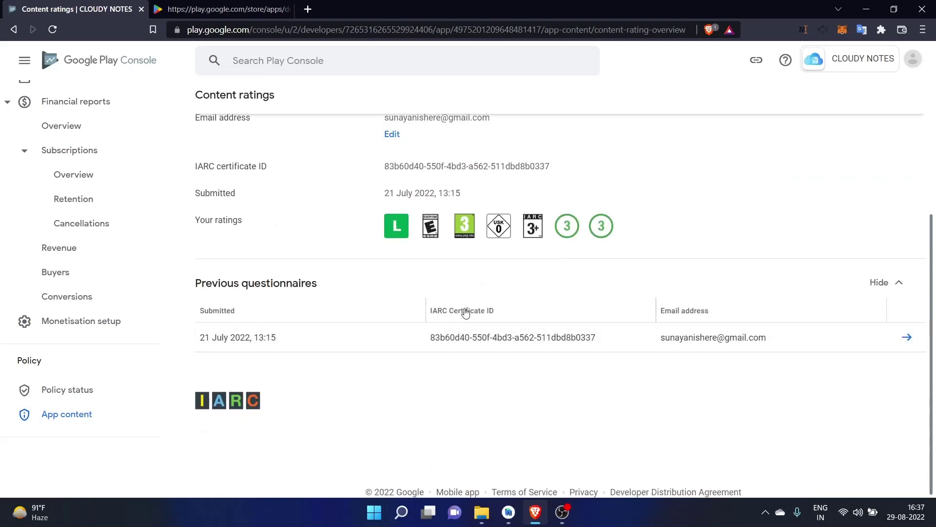
{"action": "left_click_drag", "start_coordinate": [429, 344], "coordinate": [616, 336]}
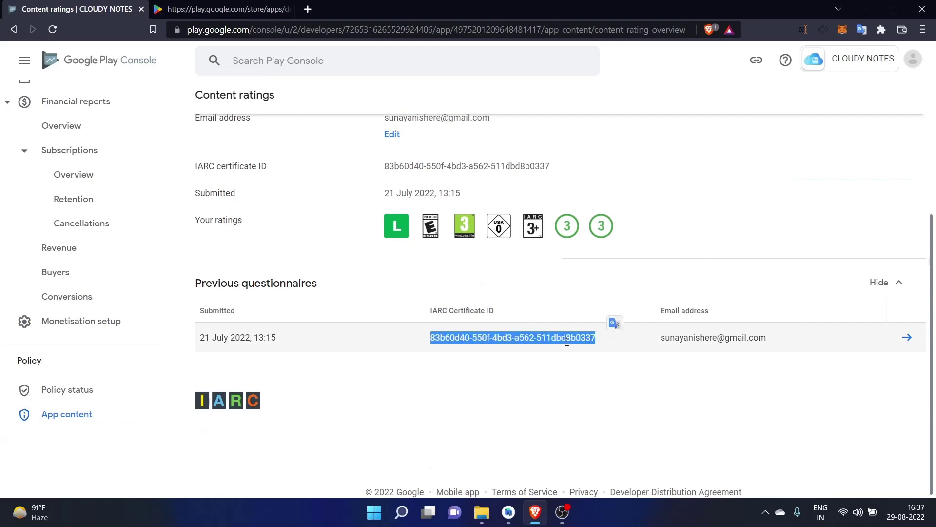
{"action": "left_click", "coordinate": [497, 357]}
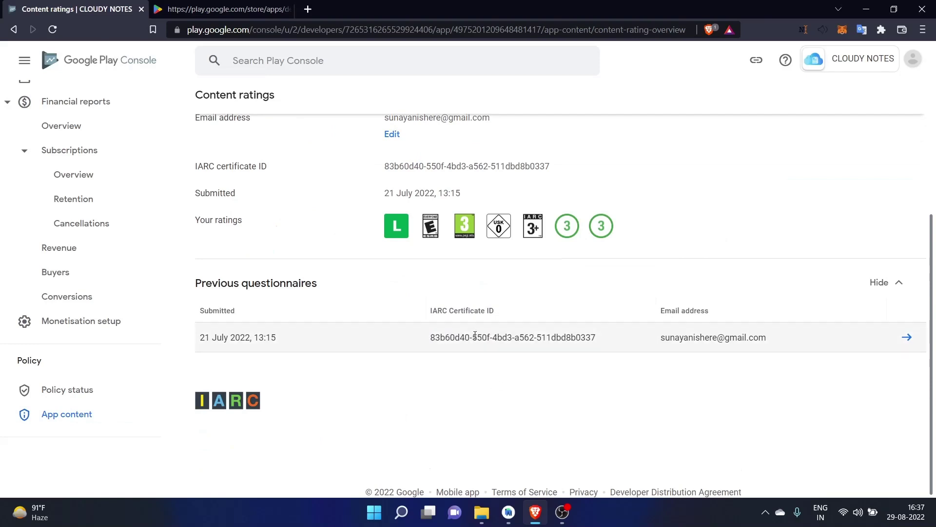
{"action": "scroll", "coordinate": [475, 335], "scroll_direction": "up", "scroll_amount": 4}
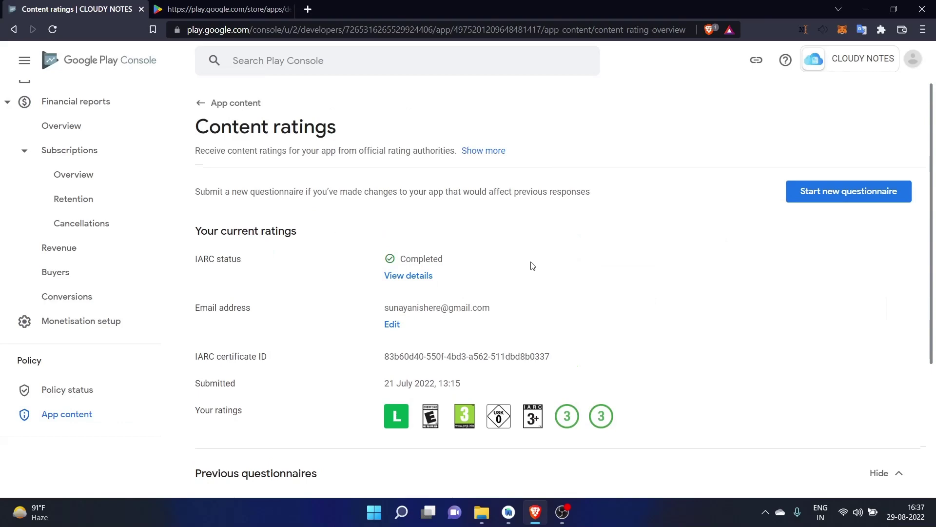
Step: Return to the App content overview, and check the CLOUDY NOTES public store page from its age rating to its Data safety section
{"action": "left_click", "coordinate": [207, 107]}
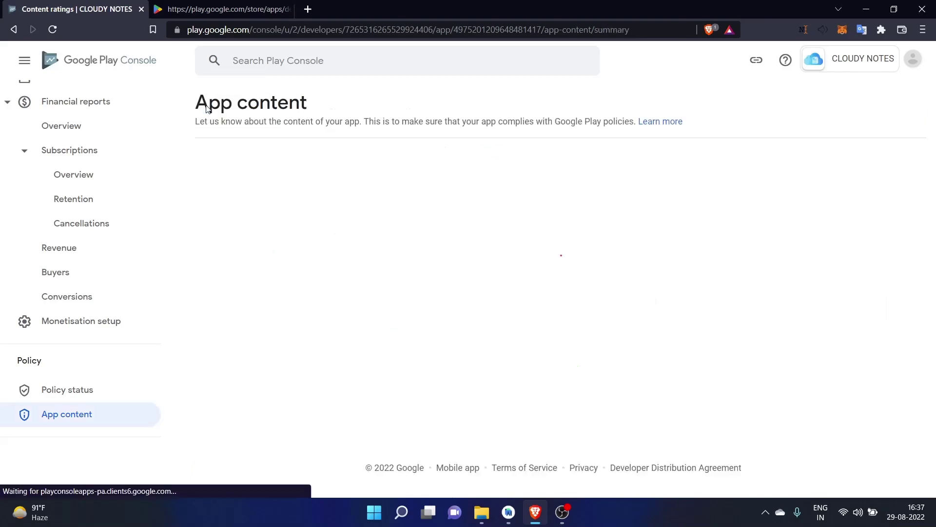
{"action": "scroll", "coordinate": [418, 171], "scroll_direction": "down", "scroll_amount": 10}
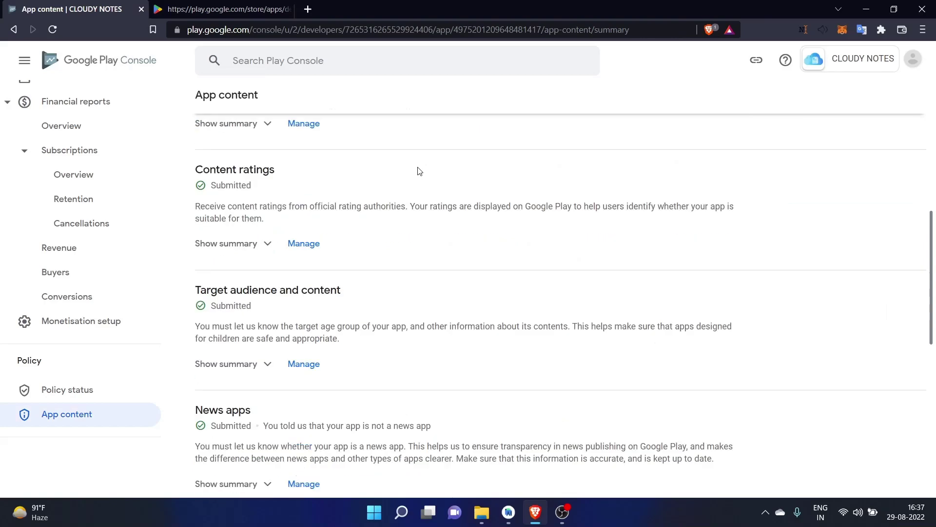
{"action": "scroll", "coordinate": [418, 171], "scroll_direction": "down", "scroll_amount": 2}
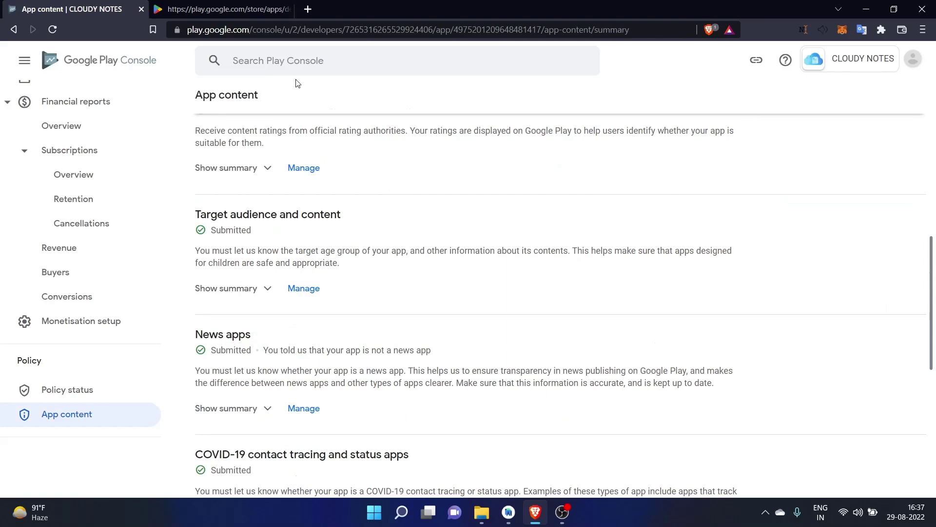
{"action": "key", "text": "ctrl+Tab"}
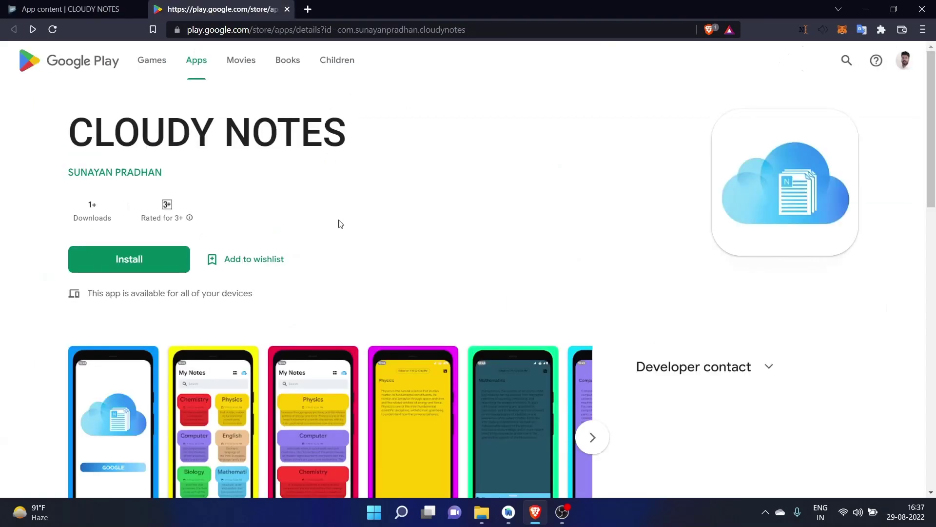
{"action": "scroll", "coordinate": [341, 224], "scroll_direction": "down", "scroll_amount": 7}
{"action": "scroll", "coordinate": [339, 222], "scroll_direction": "down", "scroll_amount": 2}
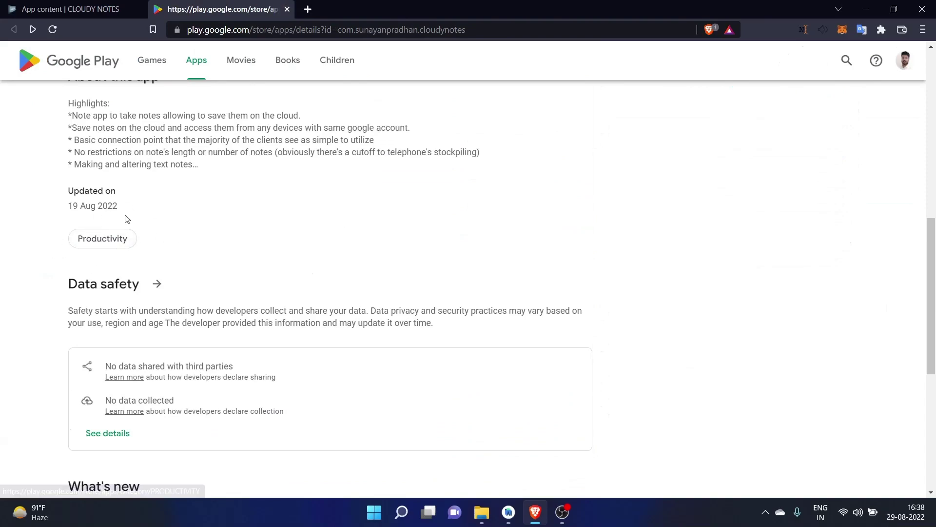
Step: Back in Play Console, go through the Target audience and content declaration from target age to summary, and leave it unchanged
{"action": "left_click", "coordinate": [48, 9]}
{"action": "scroll", "coordinate": [344, 239], "scroll_direction": "down", "scroll_amount": 1}
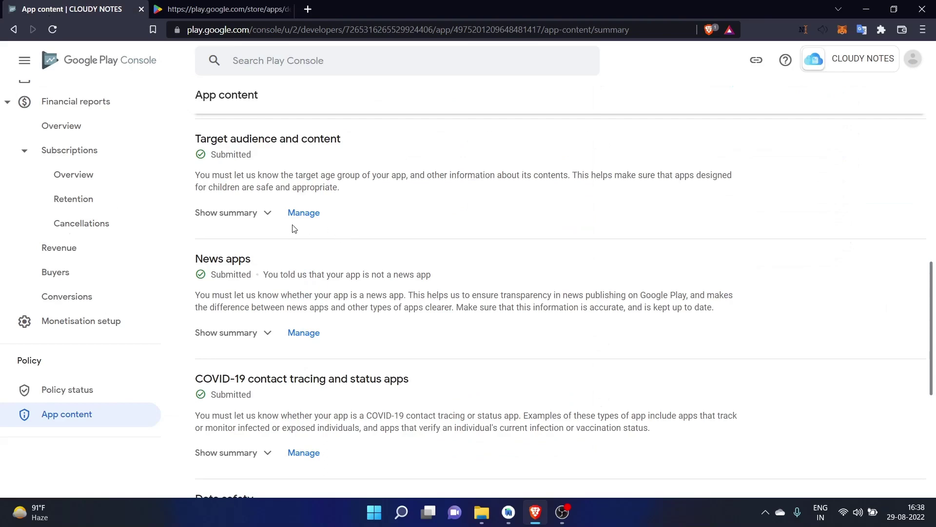
{"action": "left_click", "coordinate": [301, 213]}
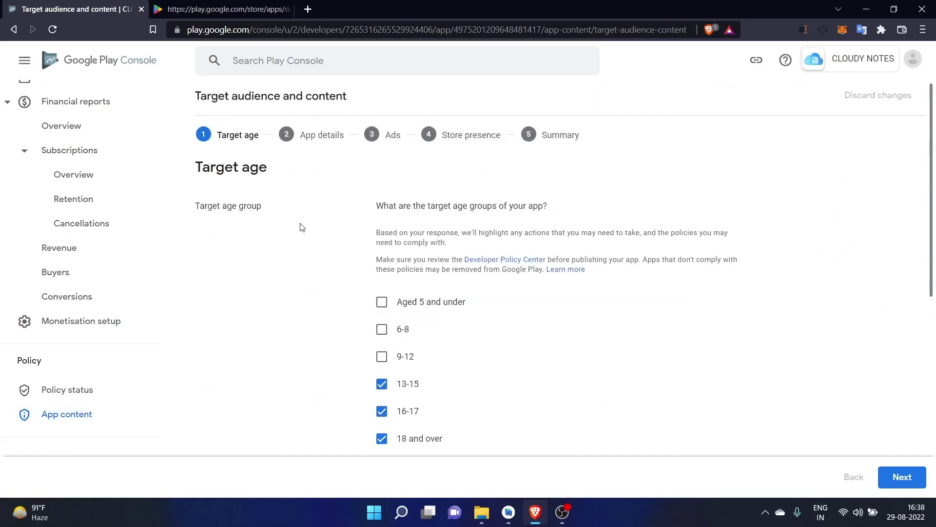
{"action": "scroll", "coordinate": [294, 218], "scroll_direction": "down", "scroll_amount": 8}
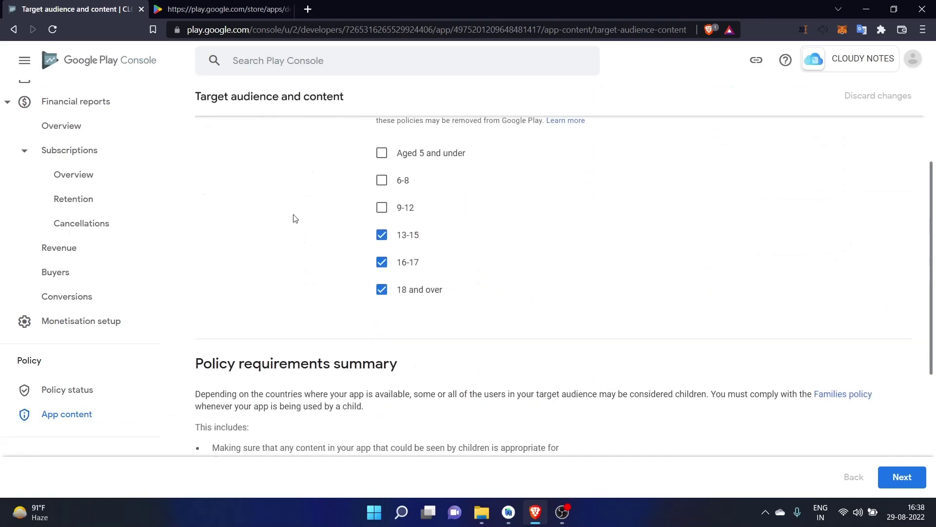
{"action": "left_click", "coordinate": [899, 476]}
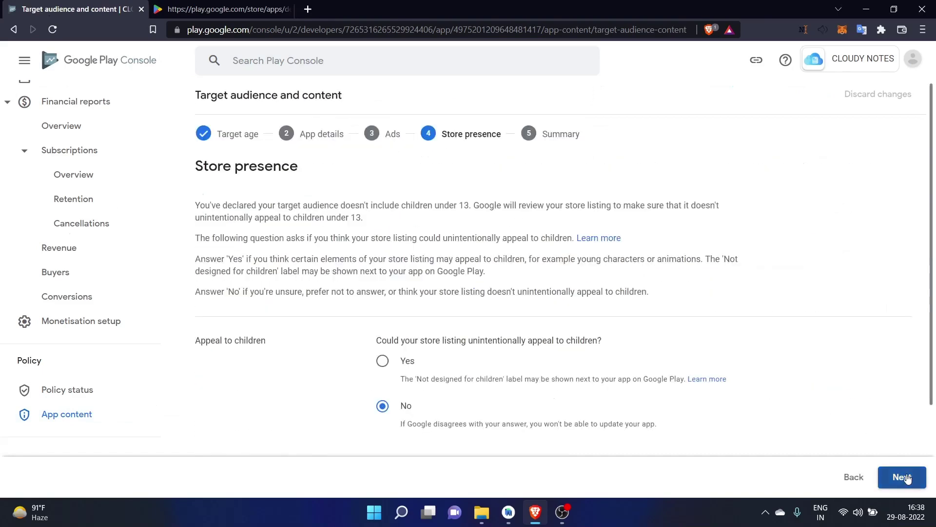
{"action": "scroll", "coordinate": [487, 319], "scroll_direction": "down", "scroll_amount": 2}
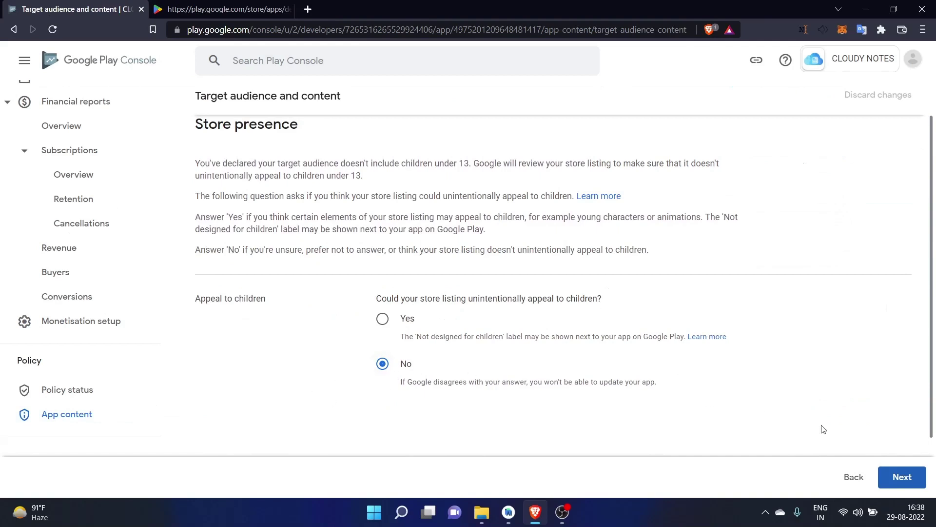
{"action": "left_click", "coordinate": [902, 477]}
{"action": "scroll", "coordinate": [594, 346], "scroll_direction": "down", "scroll_amount": 1}
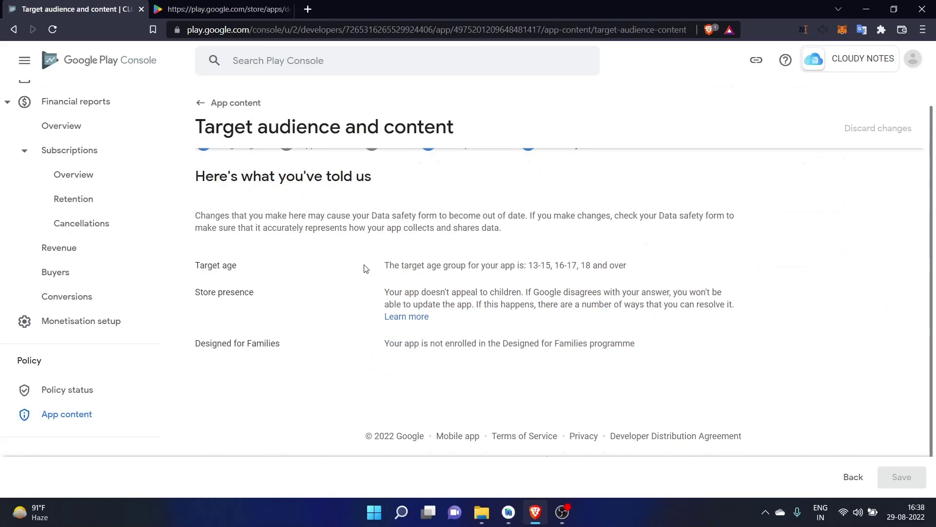
{"action": "left_click", "coordinate": [202, 106]}
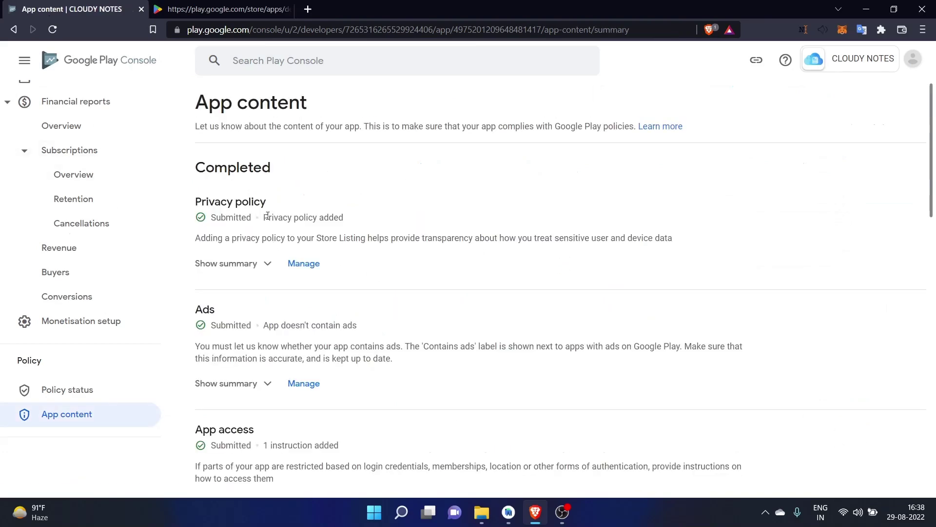
Step: Read the News apps and COVID-19 contact tracing and status apps declarations in the App content overview
{"action": "scroll", "coordinate": [265, 215], "scroll_direction": "down", "scroll_amount": 2}
{"action": "scroll", "coordinate": [267, 218], "scroll_direction": "down", "scroll_amount": 4}
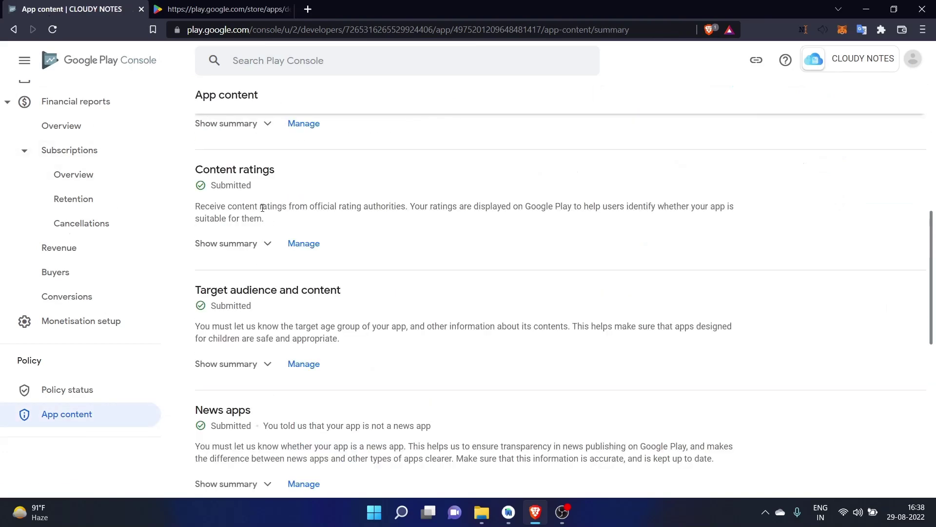
{"action": "scroll", "coordinate": [265, 214], "scroll_direction": "down", "scroll_amount": 3}
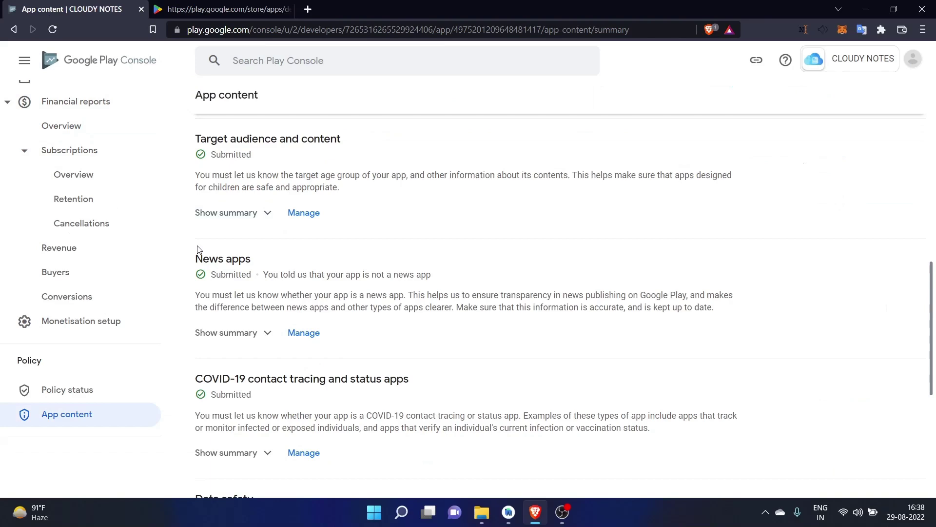
{"action": "scroll", "coordinate": [199, 249], "scroll_direction": "down", "scroll_amount": 3}
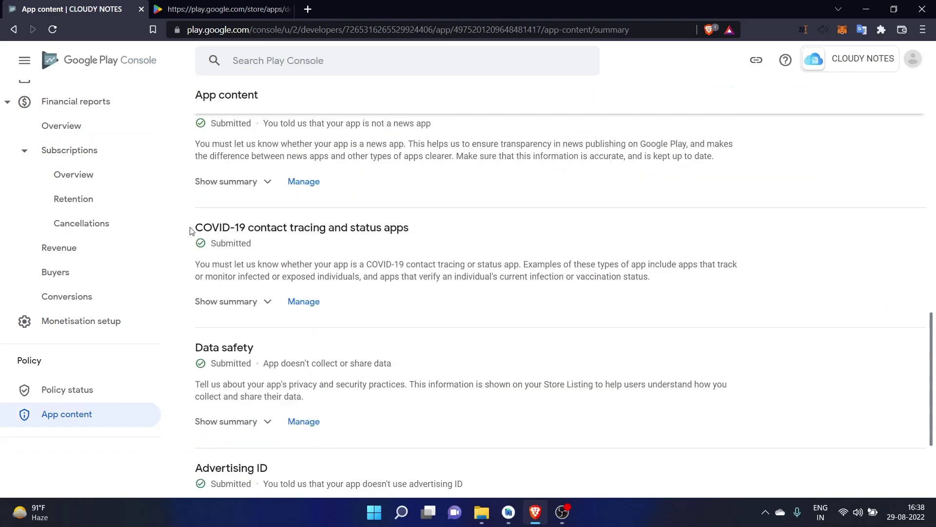
{"action": "left_click_drag", "start_coordinate": [193, 226], "coordinate": [404, 225]}
{"action": "left_click", "coordinate": [402, 221]}
{"action": "scroll", "coordinate": [326, 259], "scroll_direction": "up", "scroll_amount": 3}
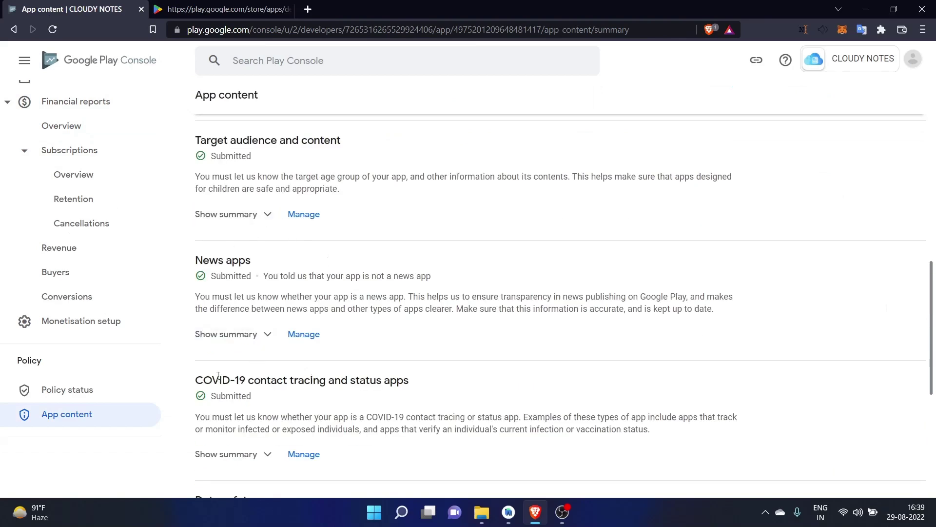
Step: Open the Data safety declaration to view its questionnaire overview, and return to App content
{"action": "scroll", "coordinate": [218, 375], "scroll_direction": "down", "scroll_amount": 5}
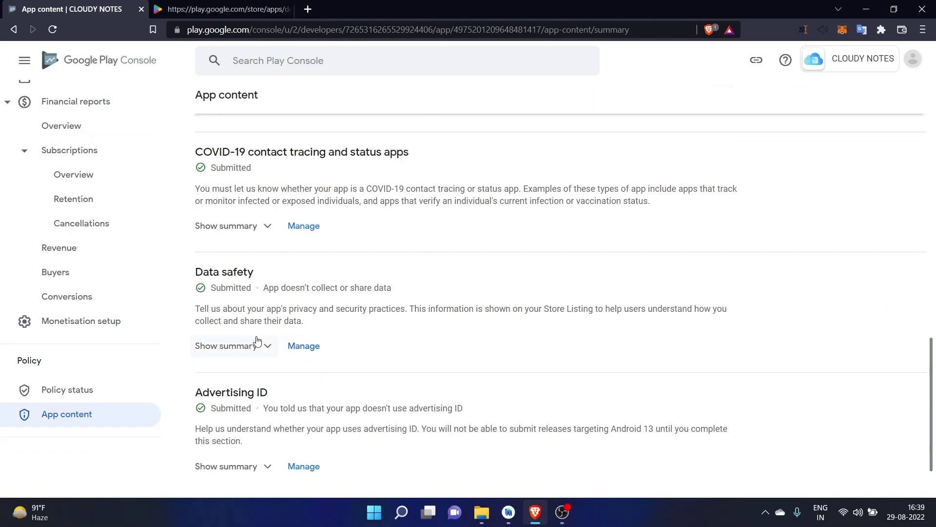
{"action": "left_click", "coordinate": [310, 344]}
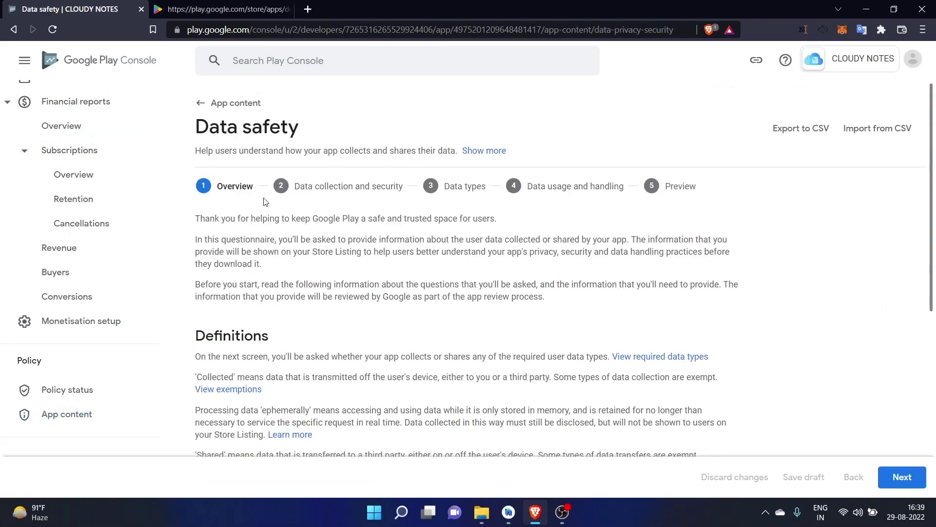
{"action": "left_click", "coordinate": [200, 112]}
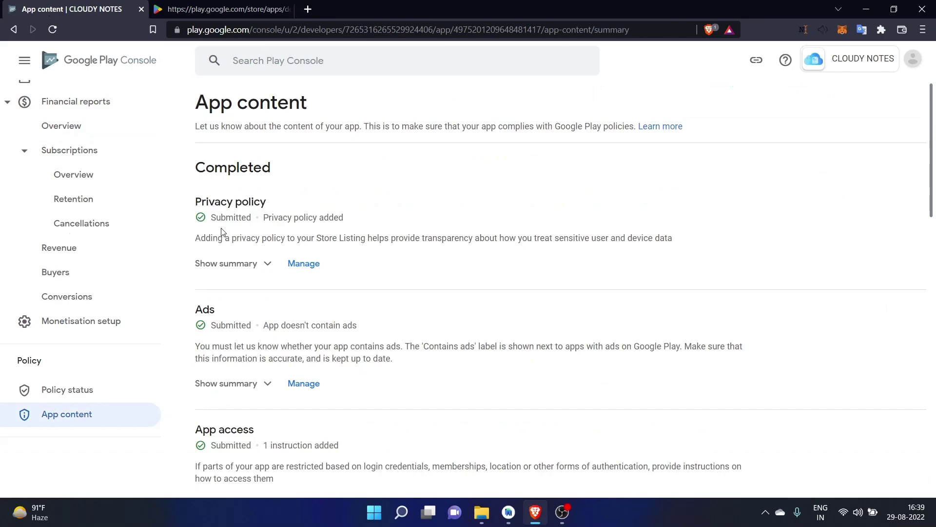
Step: Check the Advertising ID declaration's submission status, open it for management and look through its declaration page
{"action": "scroll", "coordinate": [293, 318], "scroll_direction": "down", "scroll_amount": 15}
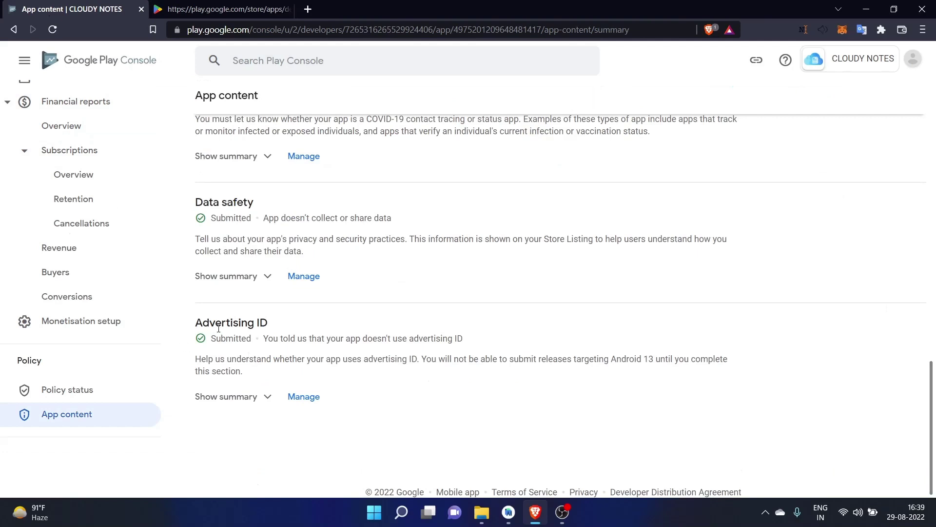
{"action": "left_click_drag", "start_coordinate": [266, 340], "coordinate": [196, 339]}
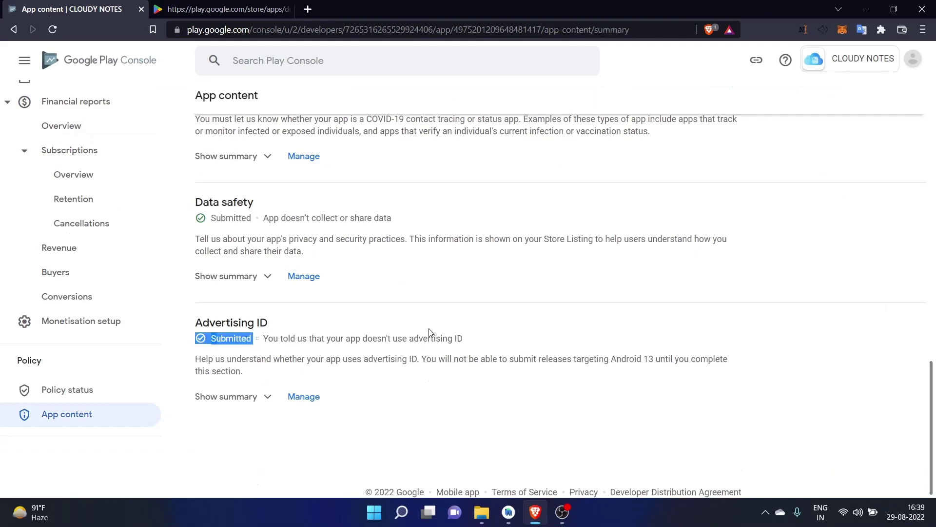
{"action": "triple_click", "coordinate": [450, 337]}
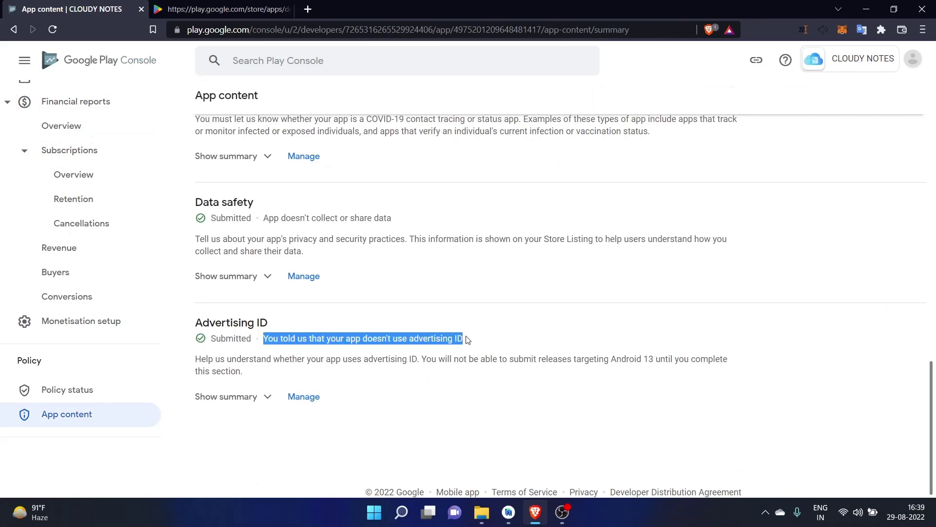
{"action": "left_click", "coordinate": [466, 338]}
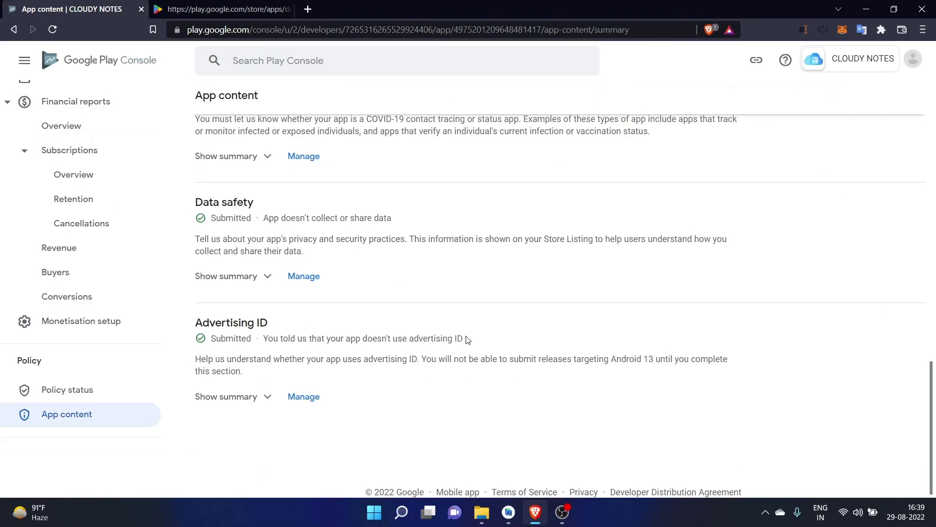
{"action": "left_click", "coordinate": [309, 395]}
{"action": "scroll", "coordinate": [261, 361], "scroll_direction": "down", "scroll_amount": 3}
{"action": "scroll", "coordinate": [263, 358], "scroll_direction": "up", "scroll_amount": 3}
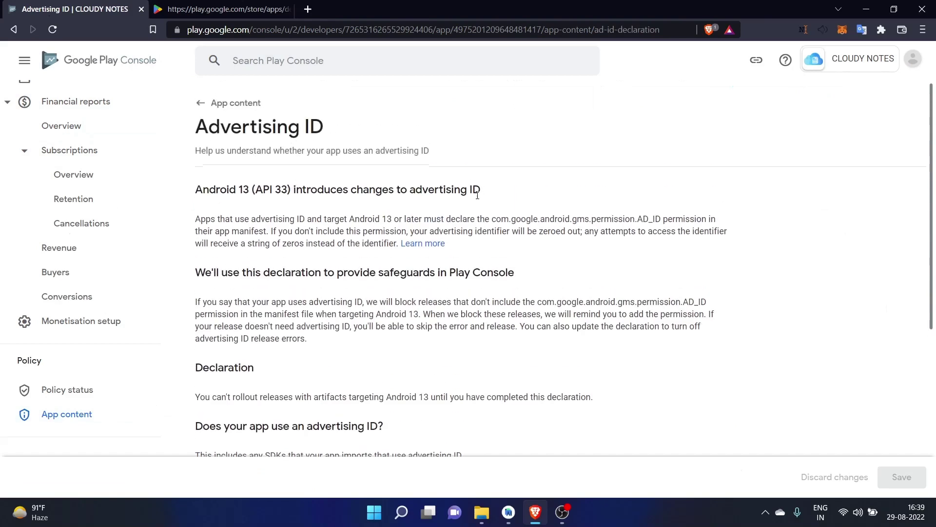
Step: Read the Advertising ID question on whether the app uses one, and return to the App content overview
{"action": "scroll", "coordinate": [477, 190], "scroll_direction": "down", "scroll_amount": 5}
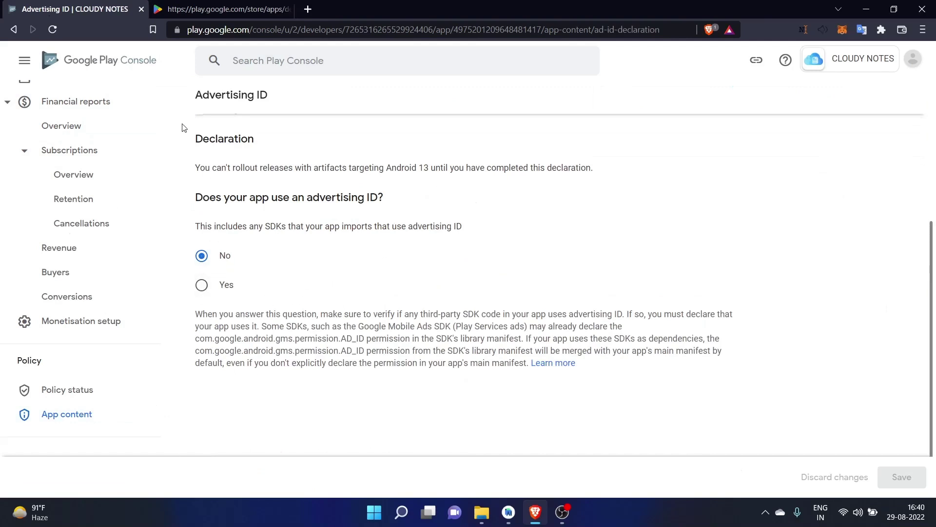
{"action": "left_click", "coordinate": [15, 29]}
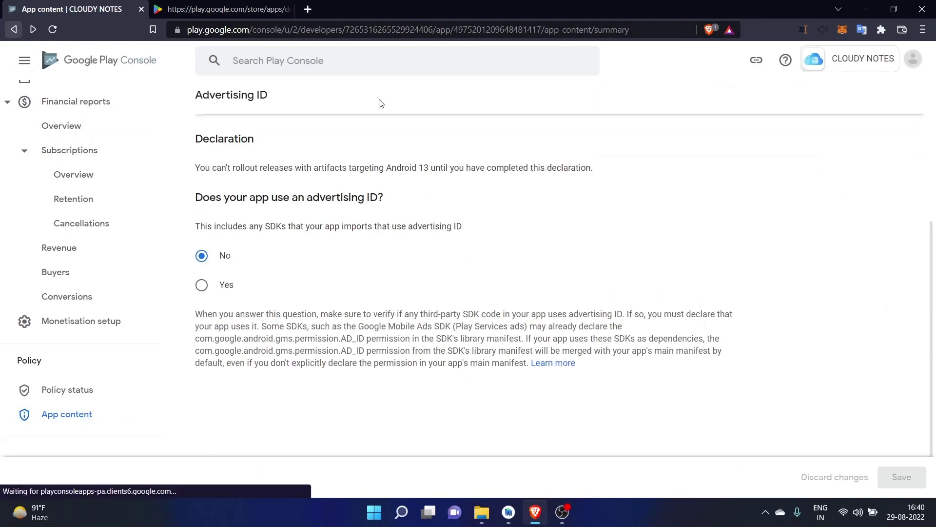
{"action": "scroll", "coordinate": [362, 195], "scroll_direction": "down", "scroll_amount": 10}
{"action": "scroll", "coordinate": [409, 396], "scroll_direction": "up", "scroll_amount": 15}
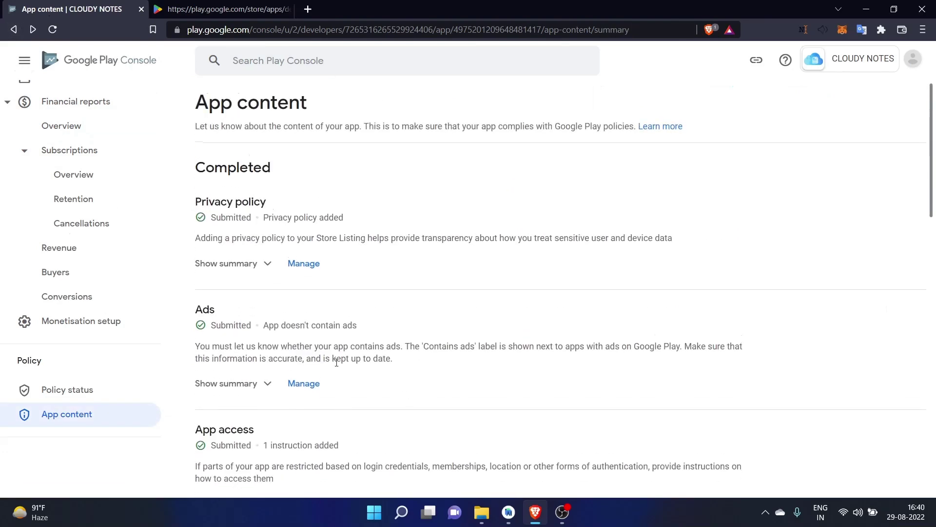
Step: View the App pricing page and the In-app products page under Monetise
{"action": "scroll", "coordinate": [83, 324], "scroll_direction": "up", "scroll_amount": 5}
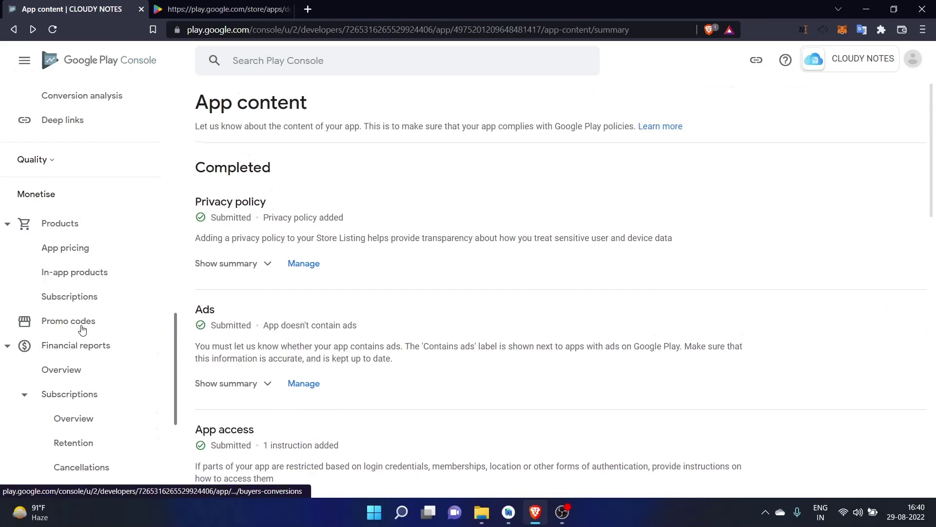
{"action": "left_click", "coordinate": [86, 256]}
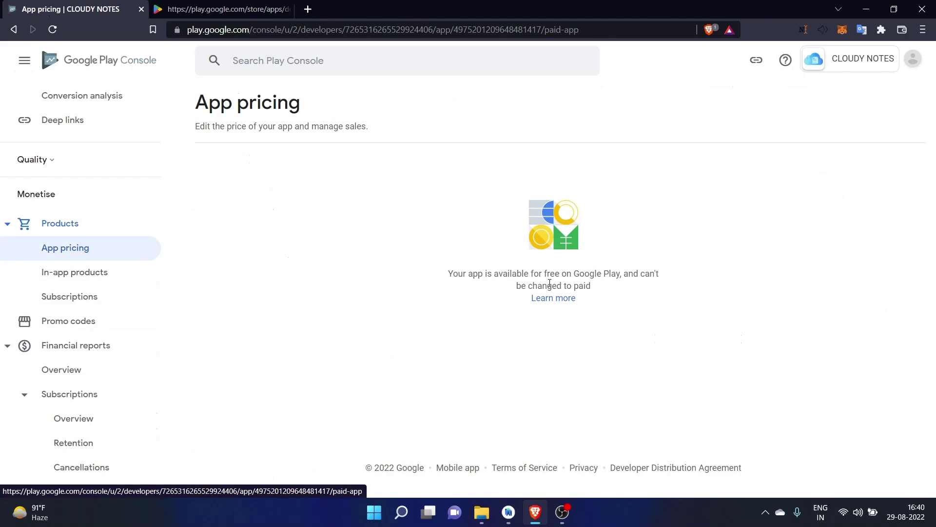
{"action": "left_click", "coordinate": [102, 274]}
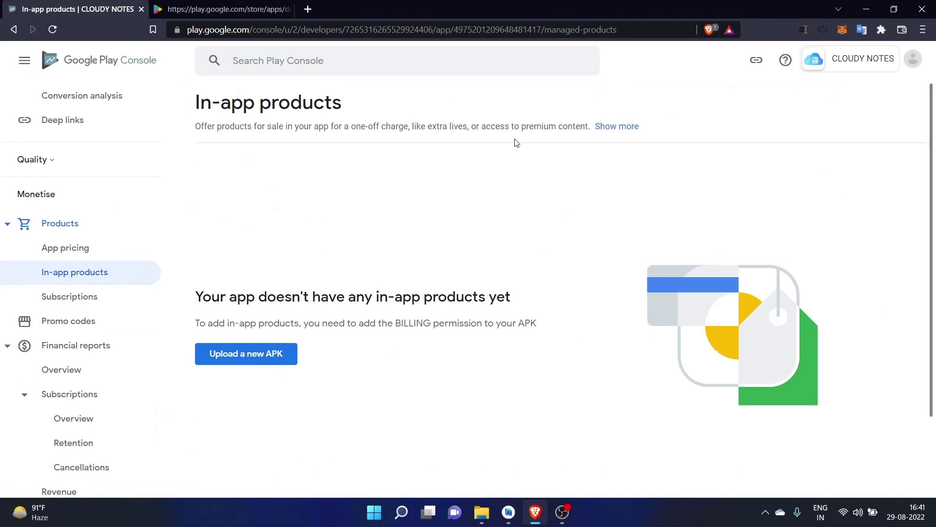
Step: Open the app's Production release track
{"action": "scroll", "coordinate": [126, 341], "scroll_direction": "up", "scroll_amount": 5}
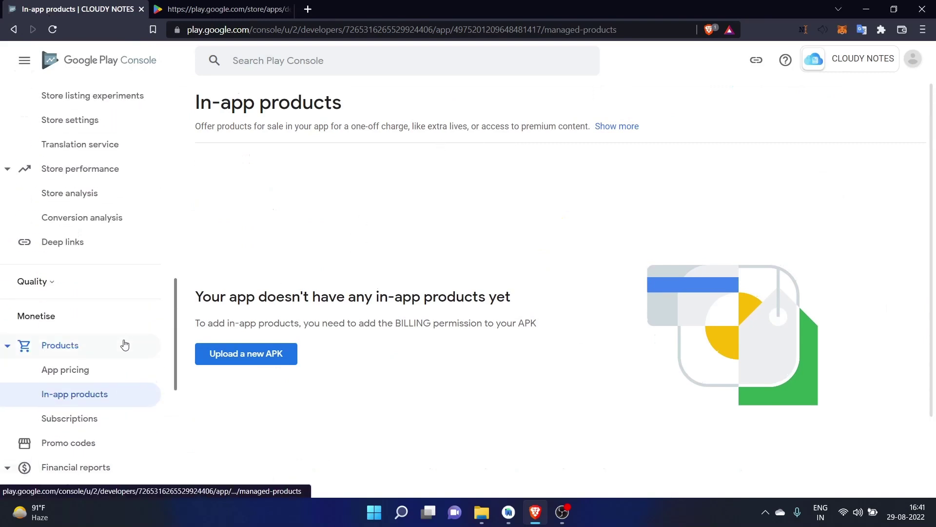
{"action": "scroll", "coordinate": [125, 343], "scroll_direction": "up", "scroll_amount": 1}
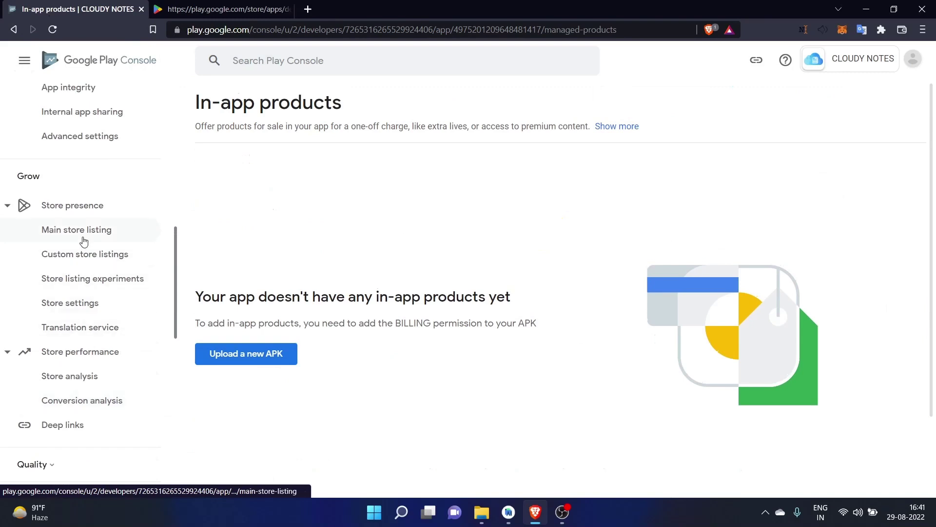
{"action": "scroll", "coordinate": [105, 263], "scroll_direction": "up", "scroll_amount": 6}
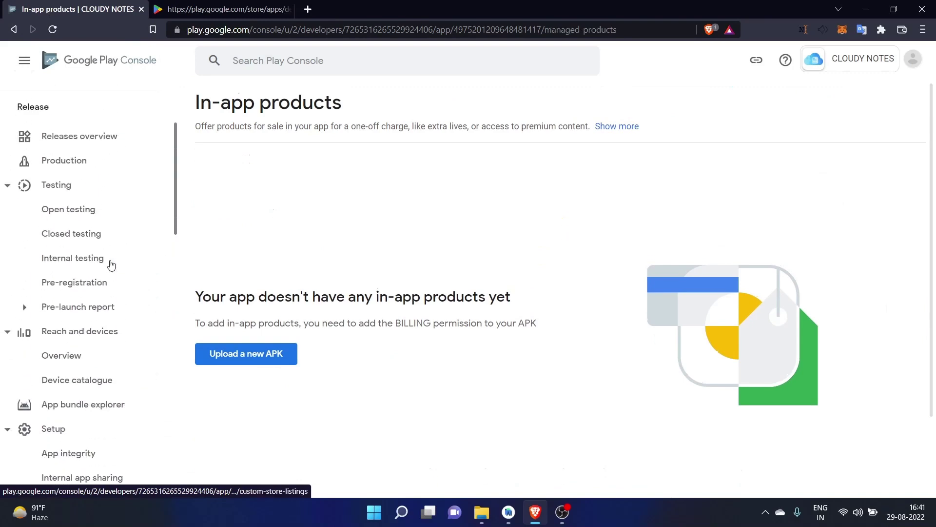
{"action": "scroll", "coordinate": [72, 216], "scroll_direction": "up", "scroll_amount": 1}
{"action": "scroll", "coordinate": [73, 229], "scroll_direction": "down", "scroll_amount": 1}
{"action": "scroll", "coordinate": [73, 222], "scroll_direction": "down", "scroll_amount": 4}
{"action": "scroll", "coordinate": [72, 222], "scroll_direction": "up", "scroll_amount": 6}
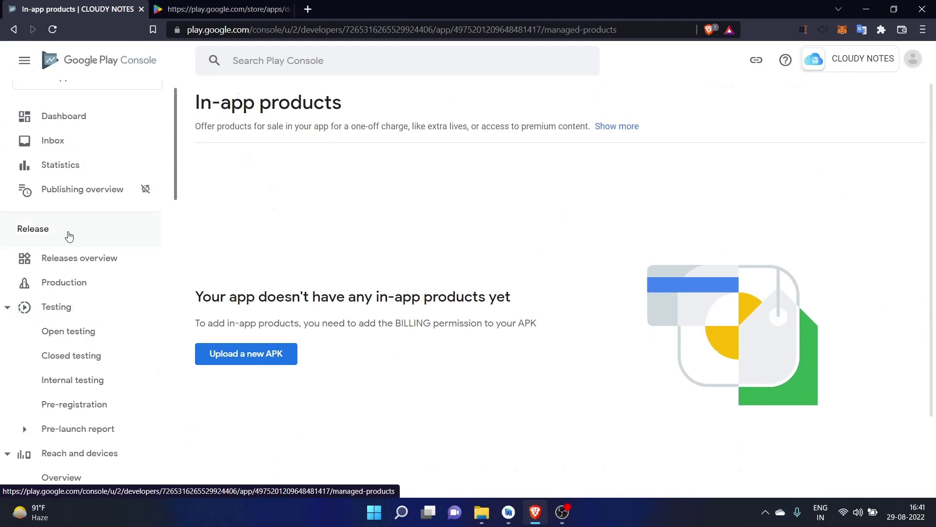
{"action": "left_click", "coordinate": [64, 283]}
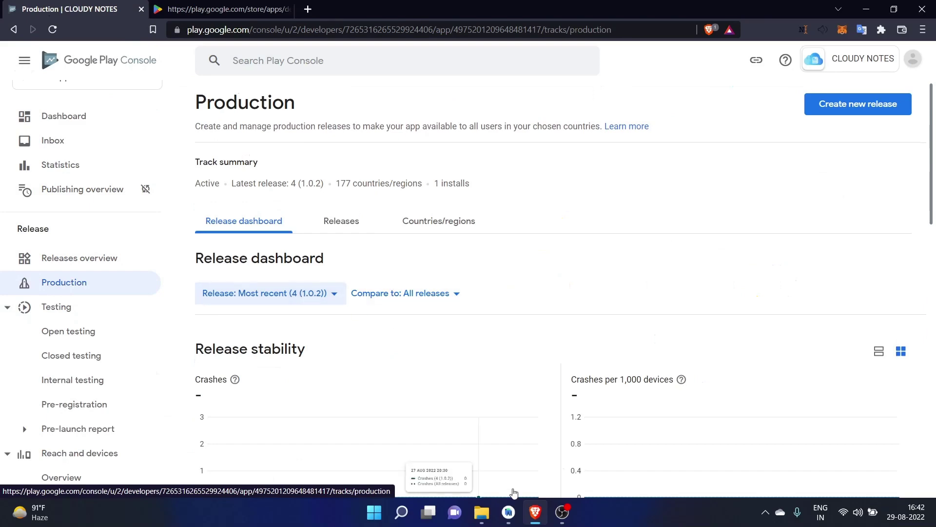
Step: Switch to Android Studio, open the module-level build.gradle and highlight the versionCode line in defaultConfig
{"action": "left_click", "coordinate": [508, 512]}
{"action": "scroll", "coordinate": [57, 210], "scroll_direction": "up", "scroll_amount": 8}
{"action": "scroll", "coordinate": [57, 209], "scroll_direction": "down", "scroll_amount": 20}
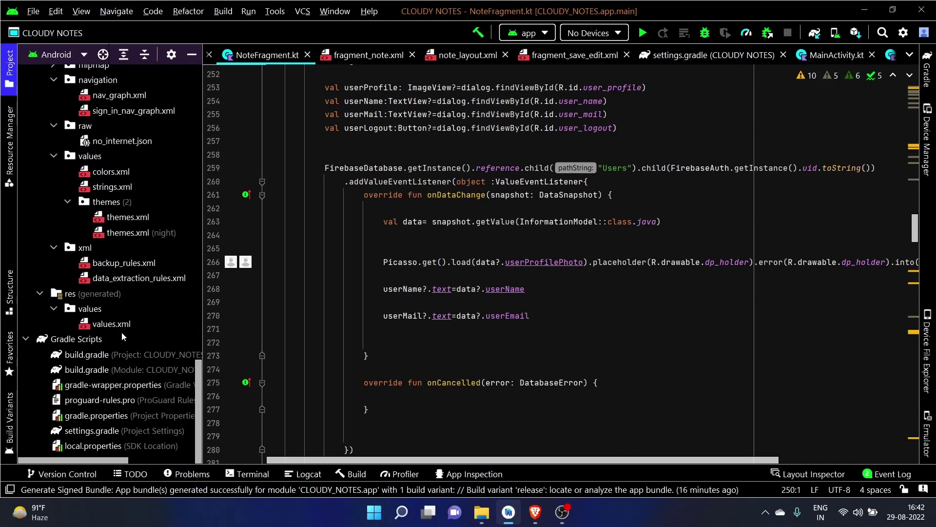
{"action": "double_click", "coordinate": [104, 372]}
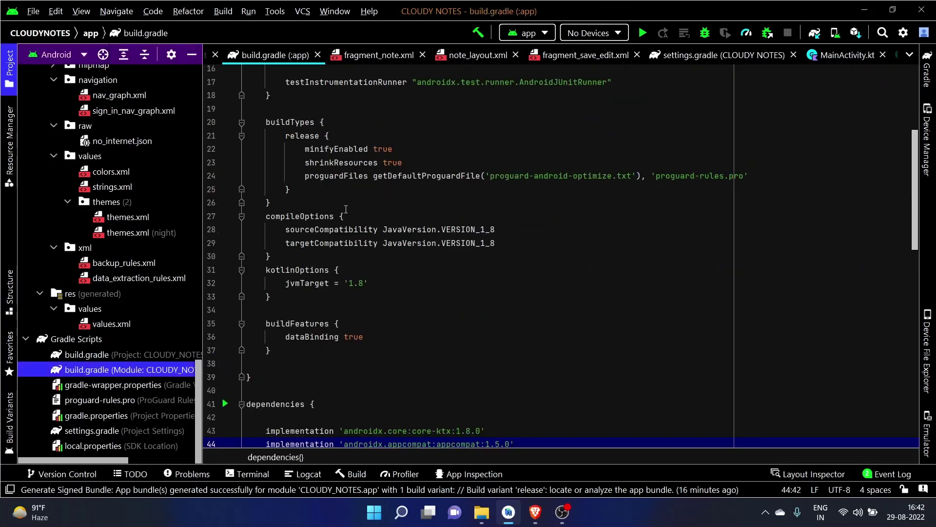
{"action": "scroll", "coordinate": [361, 253], "scroll_direction": "up", "scroll_amount": 5}
{"action": "left_click_drag", "start_coordinate": [350, 247], "coordinate": [298, 251]}
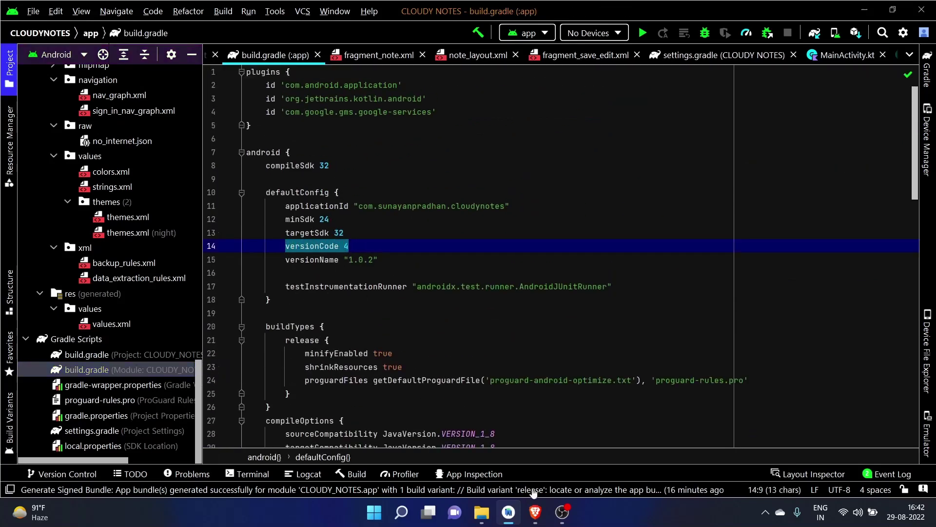
Step: Compare the most recent production release in Play Console with the versionCode and versionName in Android Studio's build.gradle
{"action": "left_click", "coordinate": [535, 512]}
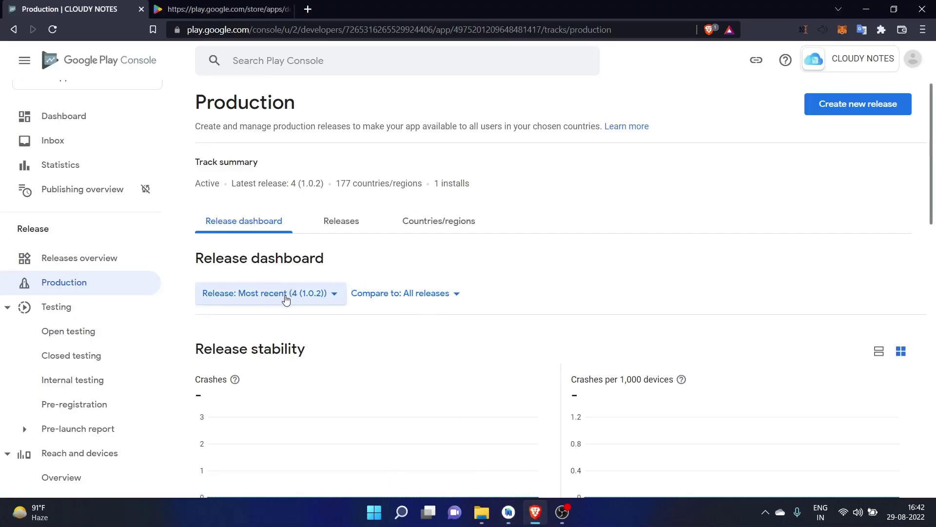
{"action": "left_click", "coordinate": [509, 512]}
{"action": "left_click", "coordinate": [350, 272]}
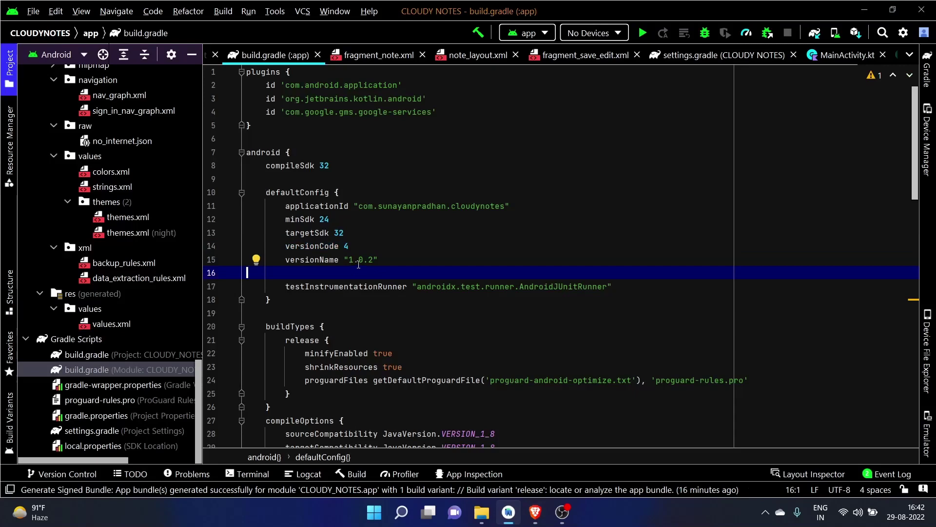
Step: Back in Play Console, view the Production track's releases and expand the summary of the published release
{"action": "left_click", "coordinate": [535, 512]}
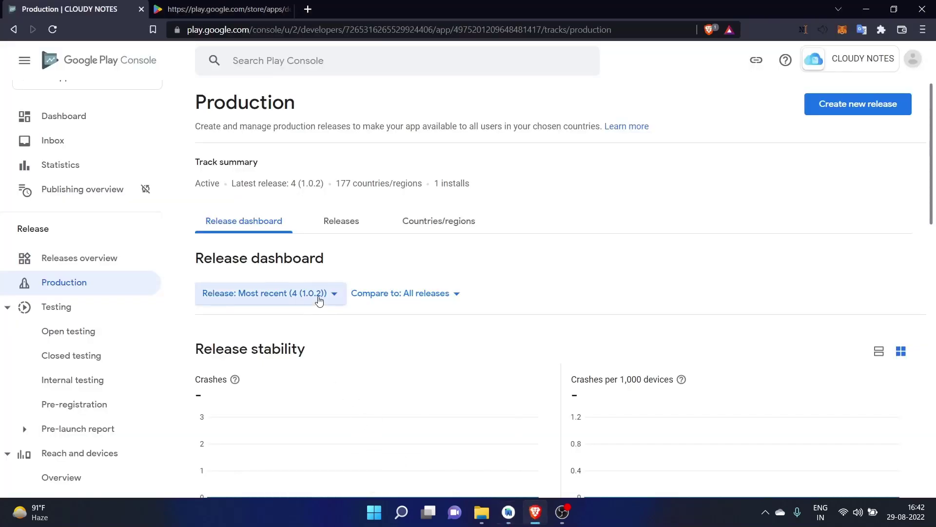
{"action": "left_click", "coordinate": [353, 235]}
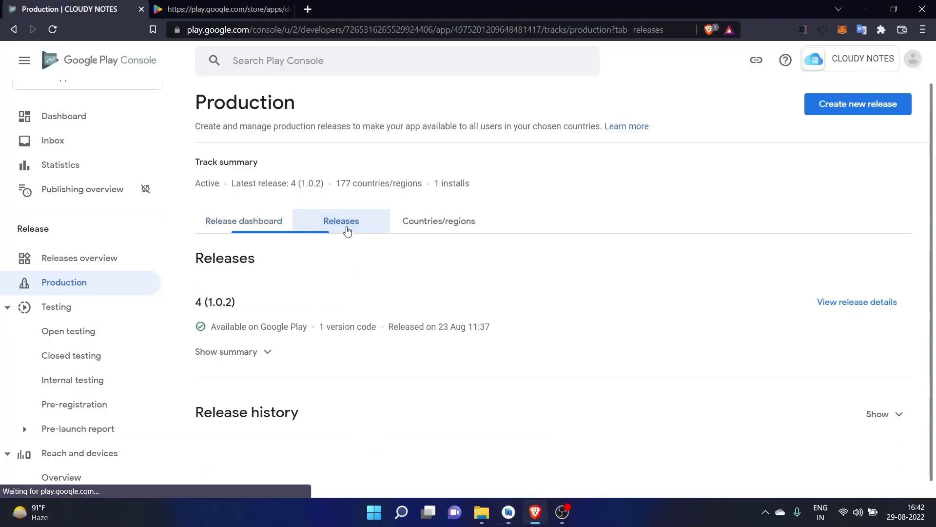
{"action": "left_click", "coordinate": [242, 342]}
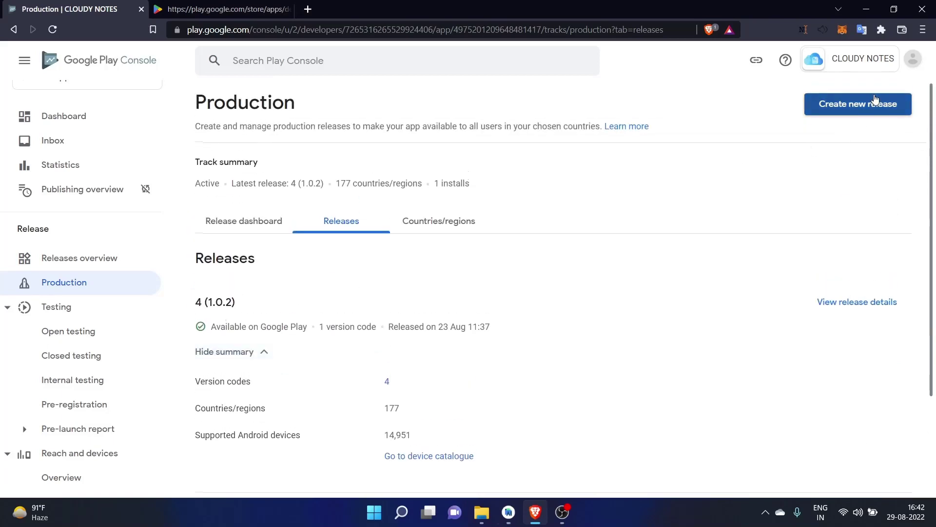
Step: Create a new production release and upload app-release.aab from the release folder as its app bundle
{"action": "left_click", "coordinate": [846, 104]}
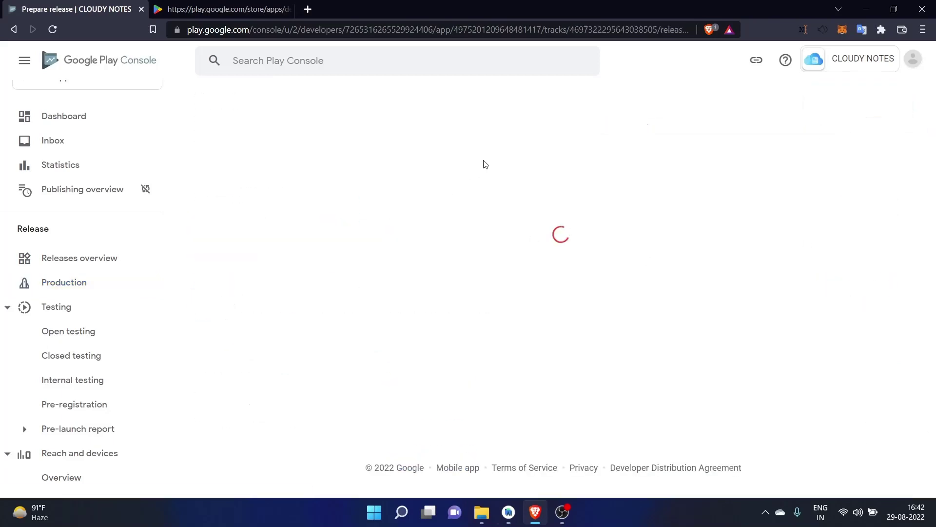
{"action": "scroll", "coordinate": [498, 234], "scroll_direction": "down", "scroll_amount": 5}
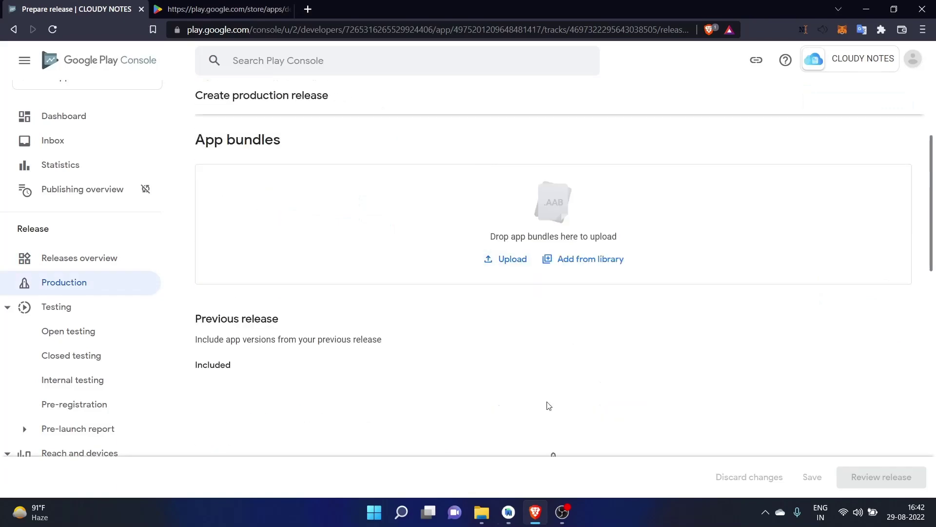
{"action": "left_click", "coordinate": [481, 512]}
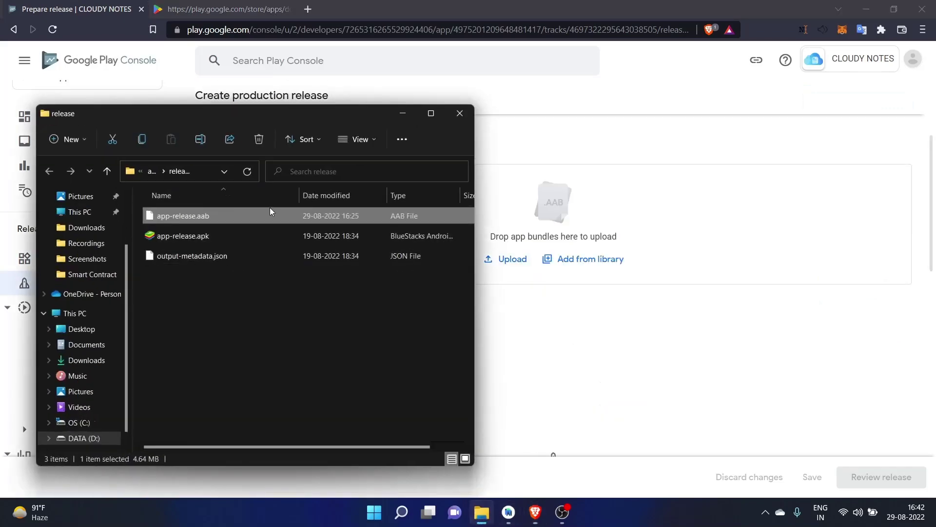
{"action": "left_click_drag", "start_coordinate": [269, 215], "coordinate": [573, 239]}
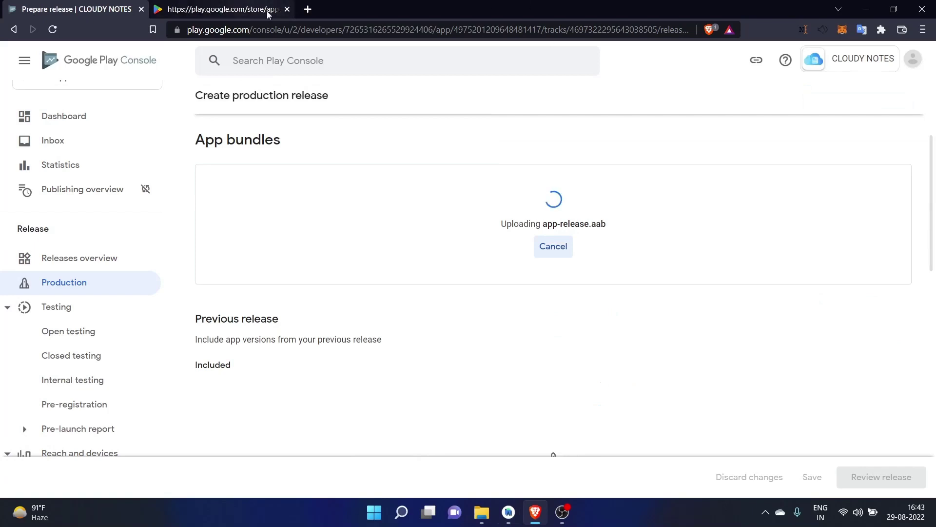
Step: Look over the production release form's app integrity and app bundle sections while the bundle uploads
{"action": "scroll", "coordinate": [341, 317], "scroll_direction": "up", "scroll_amount": 5}
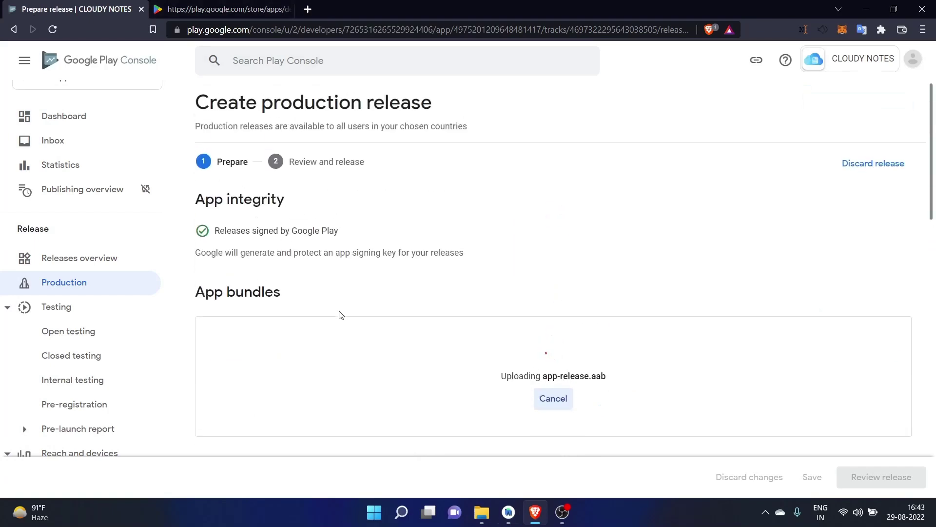
{"action": "scroll", "coordinate": [341, 315], "scroll_direction": "down", "scroll_amount": 10}
{"action": "scroll", "coordinate": [339, 311], "scroll_direction": "up", "scroll_amount": 9}
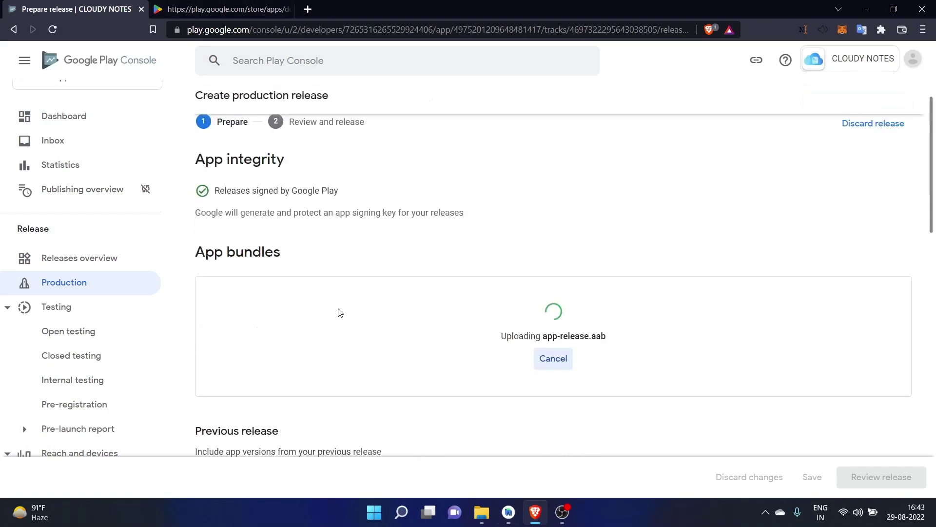
{"action": "scroll", "coordinate": [340, 312], "scroll_direction": "up", "scroll_amount": 2}
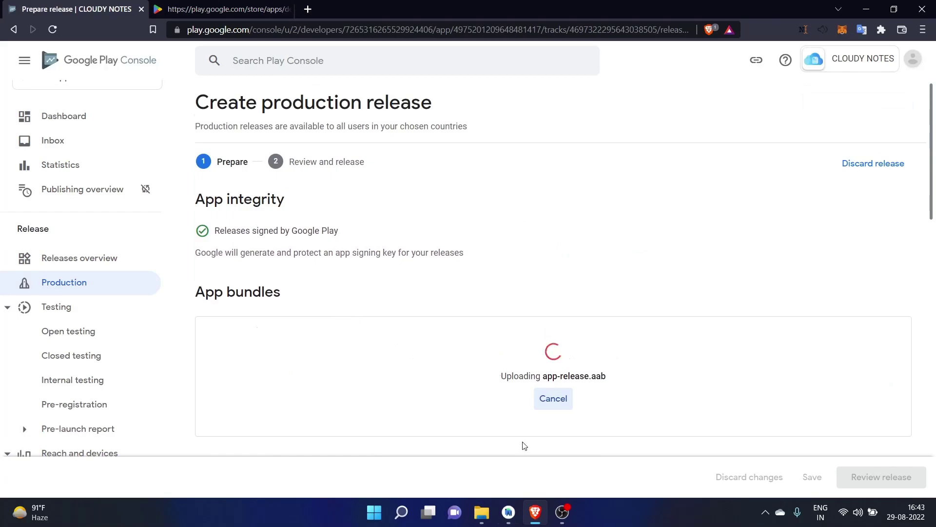
Step: Check the versionCode in build.gradle in Android Studio, and return to the production release form in Play Console
{"action": "left_click", "coordinate": [508, 512]}
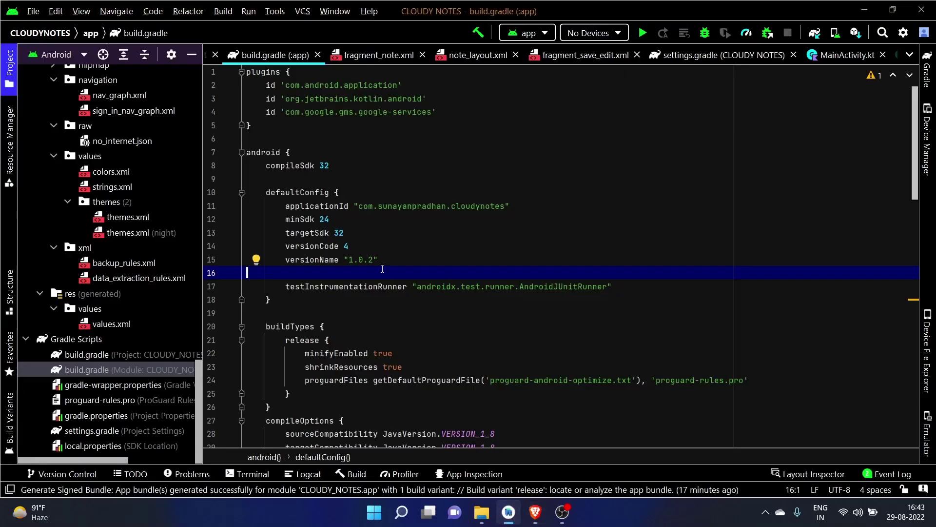
{"action": "left_click", "coordinate": [350, 246]}
{"action": "left_click", "coordinate": [858, 10]}
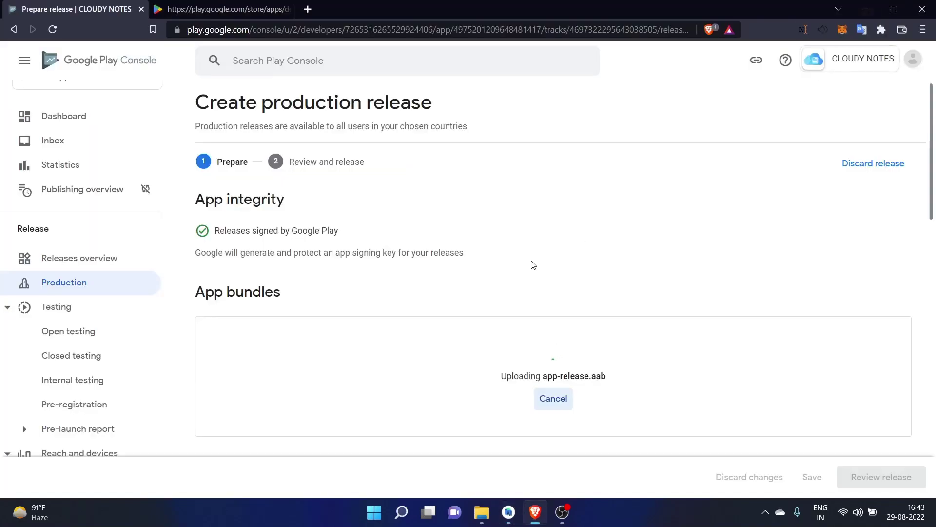
Step: Examine the production release form down to the release name and release notes fields
{"action": "scroll", "coordinate": [533, 264], "scroll_direction": "down", "scroll_amount": 5}
{"action": "scroll", "coordinate": [533, 262], "scroll_direction": "up", "scroll_amount": 10}
{"action": "scroll", "coordinate": [533, 261], "scroll_direction": "down", "scroll_amount": 8}
{"action": "scroll", "coordinate": [532, 261], "scroll_direction": "down", "scroll_amount": 3}
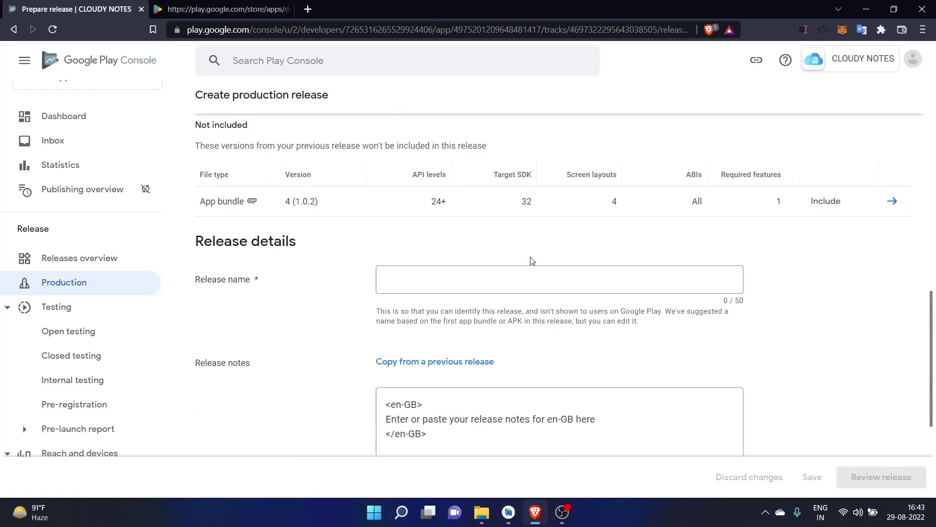
{"action": "scroll", "coordinate": [532, 260], "scroll_direction": "up", "scroll_amount": 10}
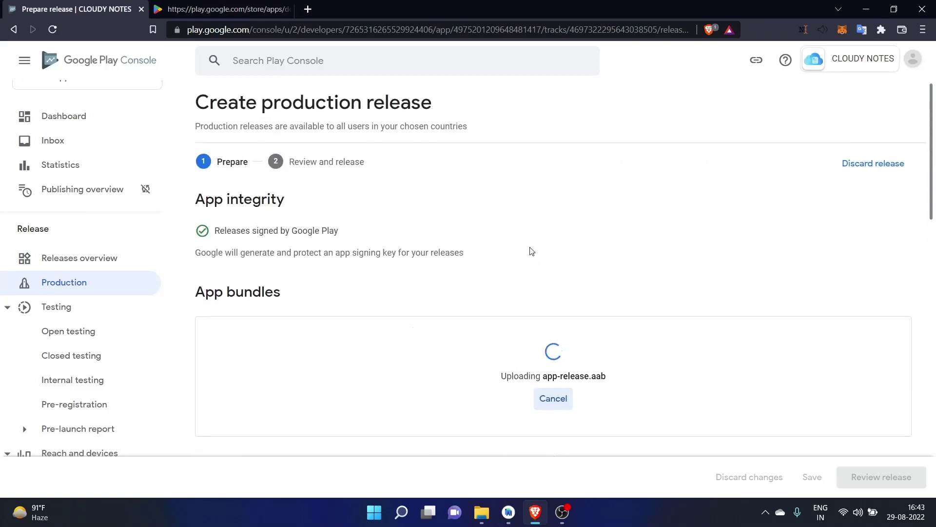
Step: Compare the API levels of the previous release's bundle with the minSdk setting in Android Studio's build.gradle
{"action": "scroll", "coordinate": [532, 250], "scroll_direction": "down", "scroll_amount": 2}
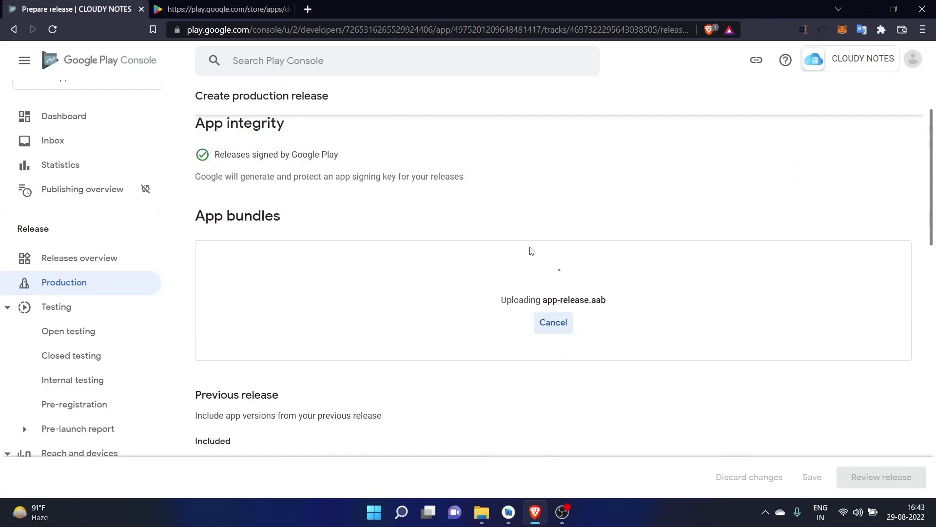
{"action": "scroll", "coordinate": [531, 253], "scroll_direction": "down", "scroll_amount": 3}
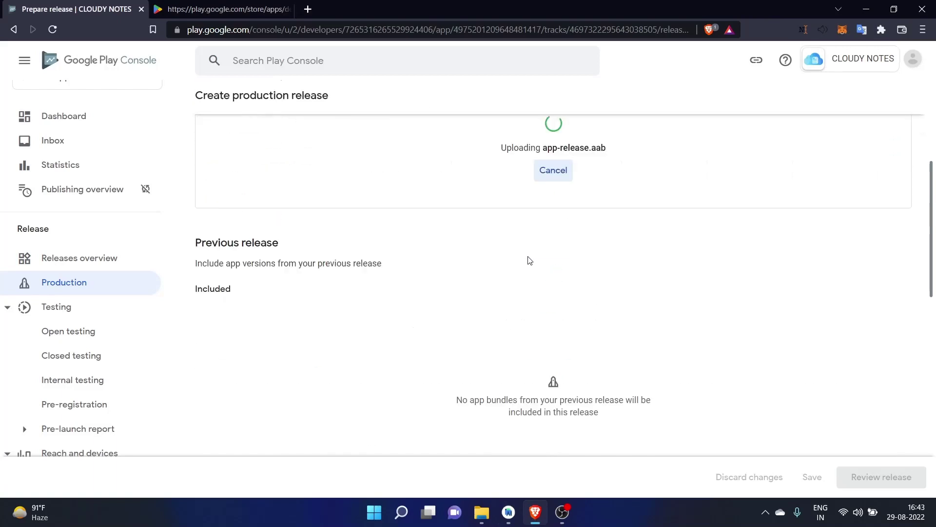
{"action": "scroll", "coordinate": [463, 299], "scroll_direction": "down", "scroll_amount": 6}
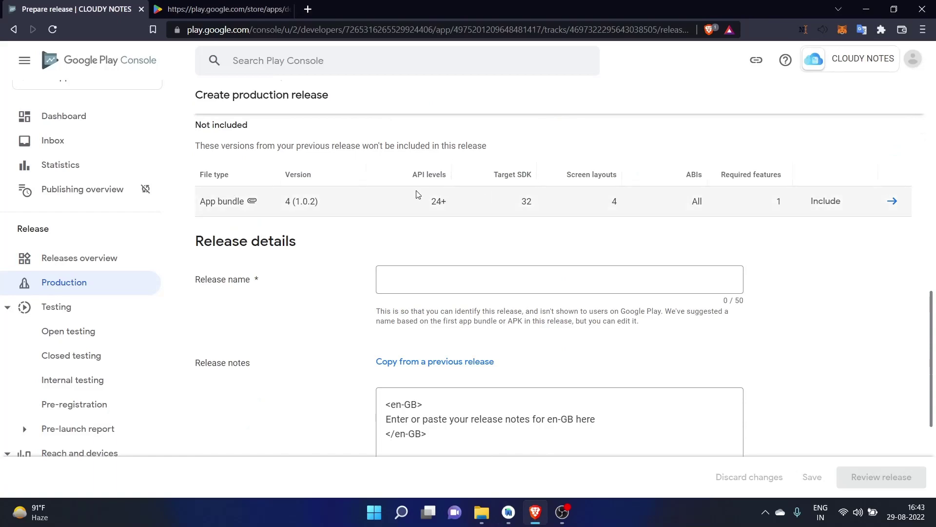
{"action": "left_click", "coordinate": [508, 512]}
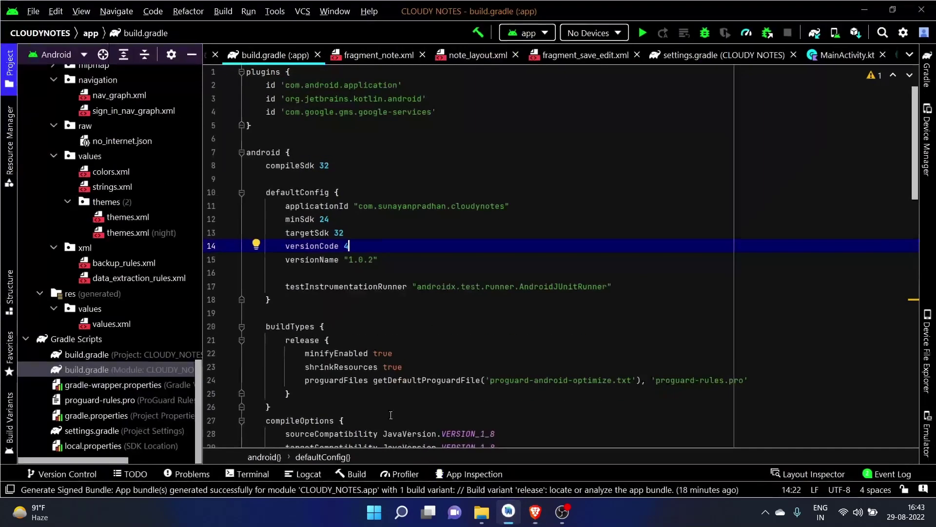
{"action": "left_click", "coordinate": [339, 219]}
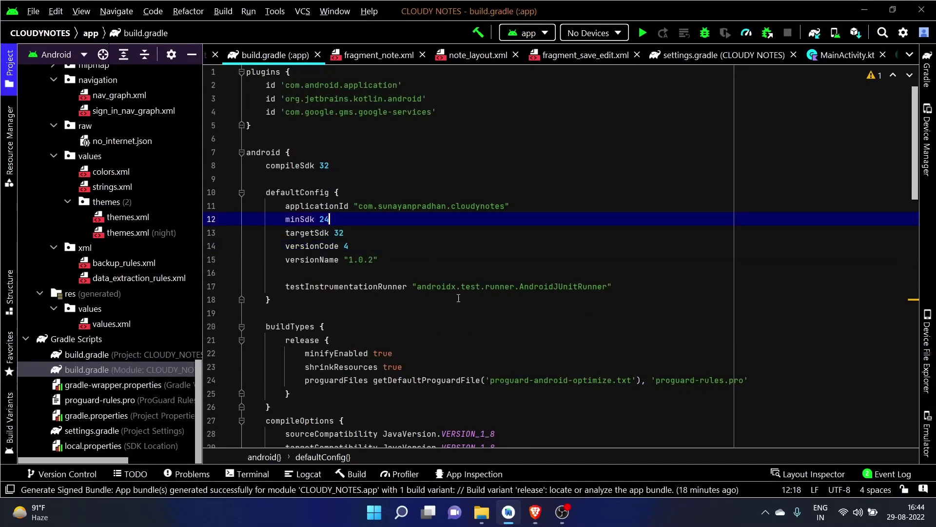
Step: Return to the production release form in Play Console, check the app-release.aab error, and remove that bundle from the release
{"action": "left_click", "coordinate": [536, 512]}
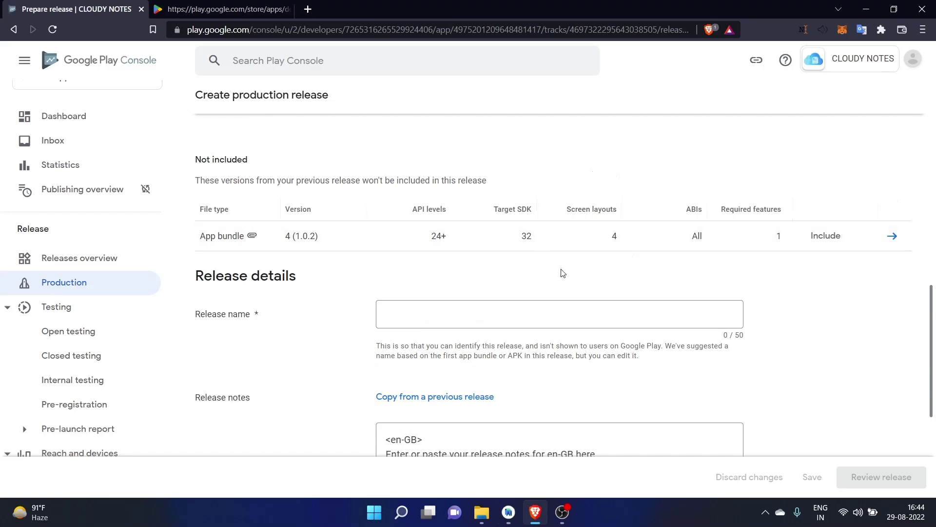
{"action": "scroll", "coordinate": [449, 263], "scroll_direction": "up", "scroll_amount": 10}
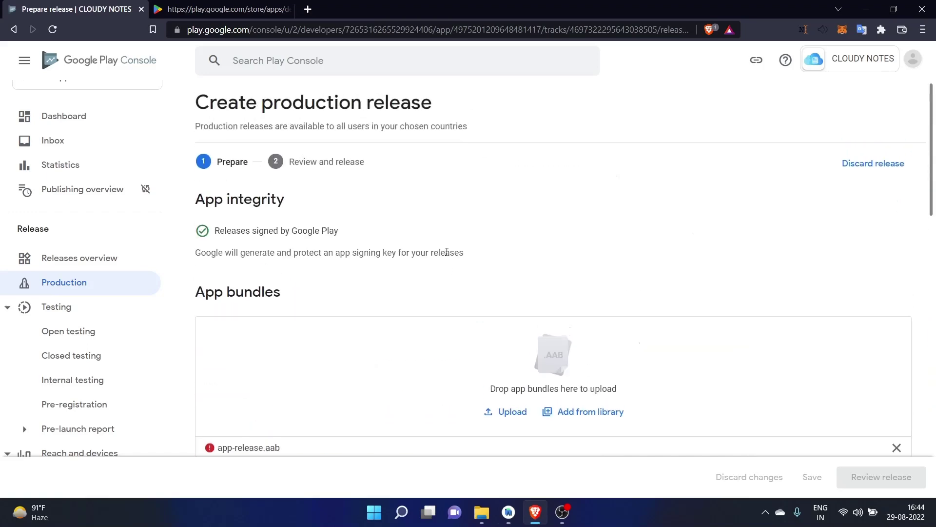
{"action": "scroll", "coordinate": [445, 255], "scroll_direction": "down", "scroll_amount": 5}
{"action": "left_click_drag", "start_coordinate": [197, 240], "coordinate": [350, 241]}
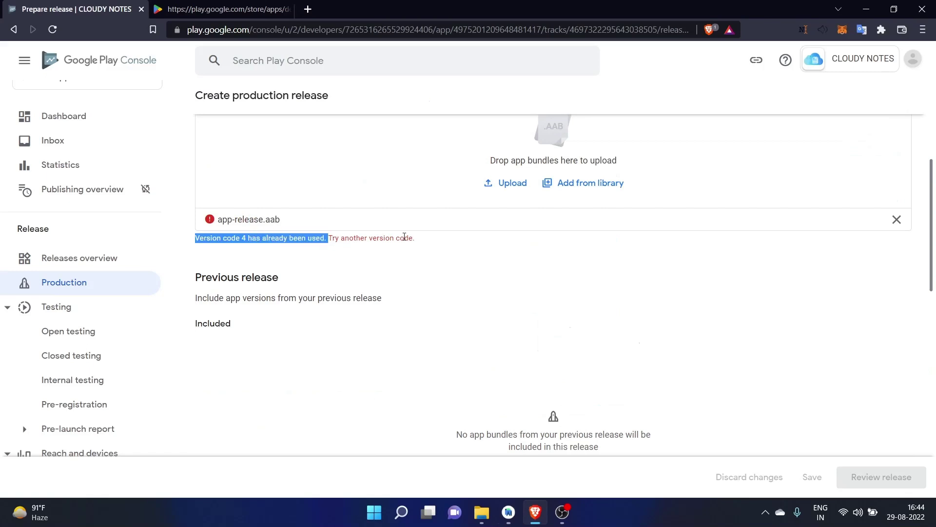
{"action": "left_click", "coordinate": [897, 219]}
{"action": "scroll", "coordinate": [852, 297], "scroll_direction": "up", "scroll_amount": 5}
Step: Copy the release notes from the first listed previous release into the production release's notes
{"action": "scroll", "coordinate": [853, 297], "scroll_direction": "down", "scroll_amount": 10}
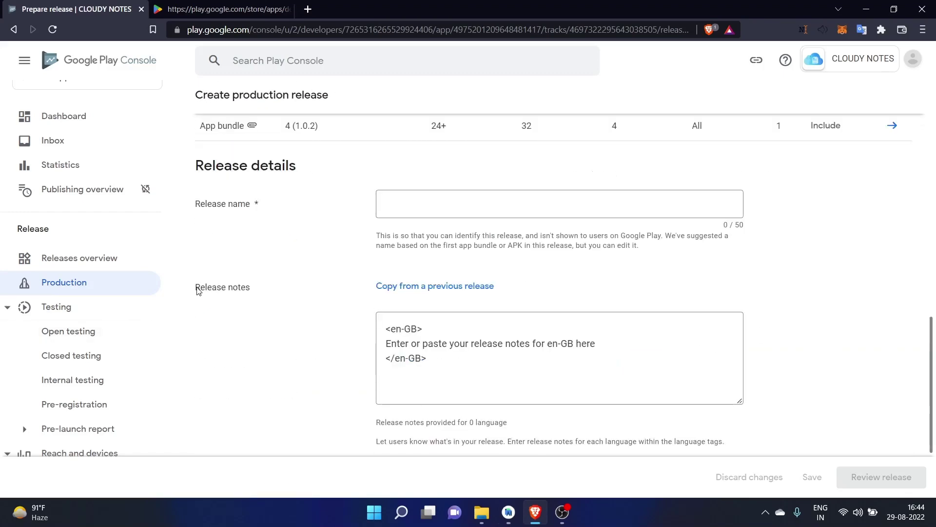
{"action": "left_click_drag", "start_coordinate": [196, 288], "coordinate": [245, 287]}
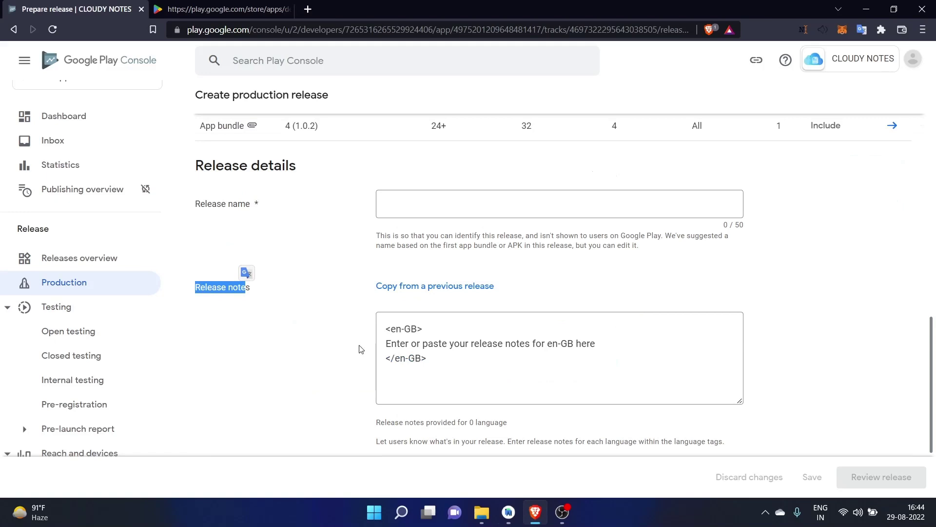
{"action": "left_click", "coordinate": [429, 289]}
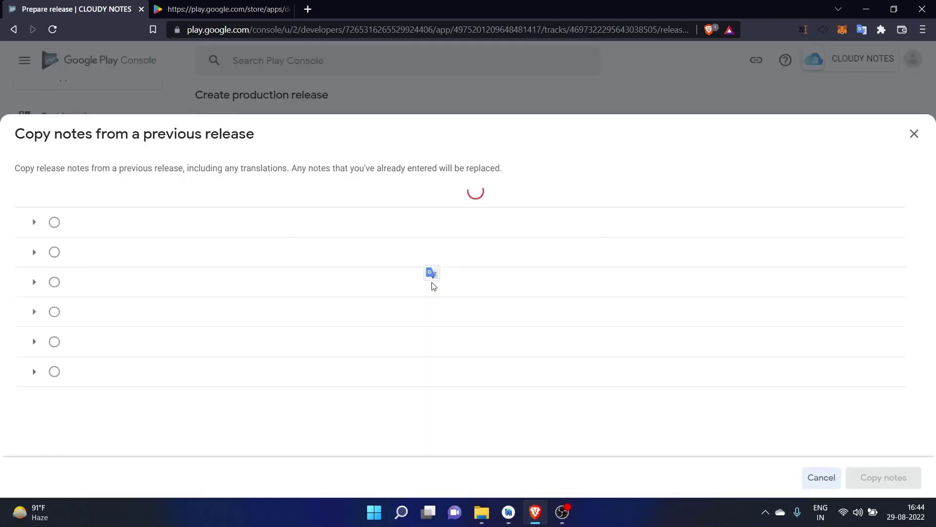
{"action": "left_click", "coordinate": [55, 222]}
{"action": "left_click", "coordinate": [883, 477]}
Step: Read through the copied en-GB release notes and look over the rest of the production release form
{"action": "scroll", "coordinate": [491, 342], "scroll_direction": "down", "scroll_amount": 5}
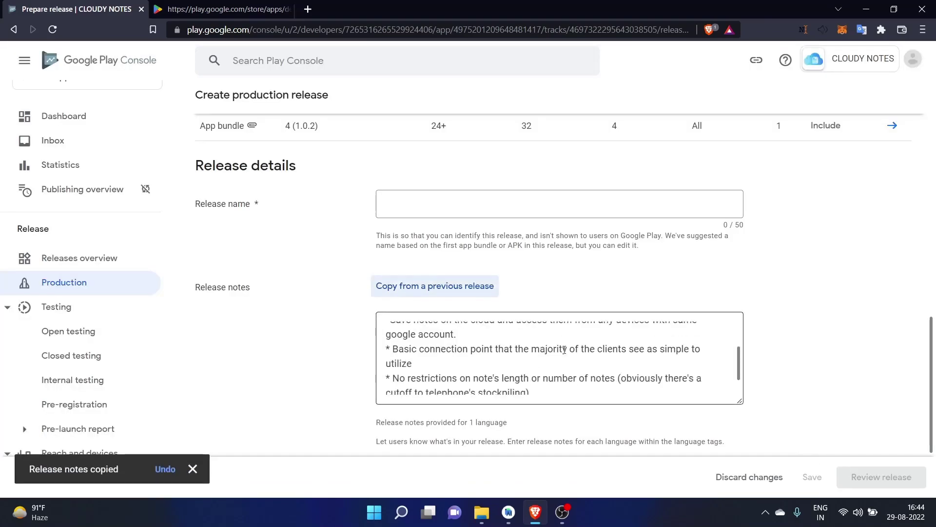
{"action": "scroll", "coordinate": [491, 341], "scroll_direction": "up", "scroll_amount": 5}
{"action": "scroll", "coordinate": [438, 371], "scroll_direction": "down", "scroll_amount": 2}
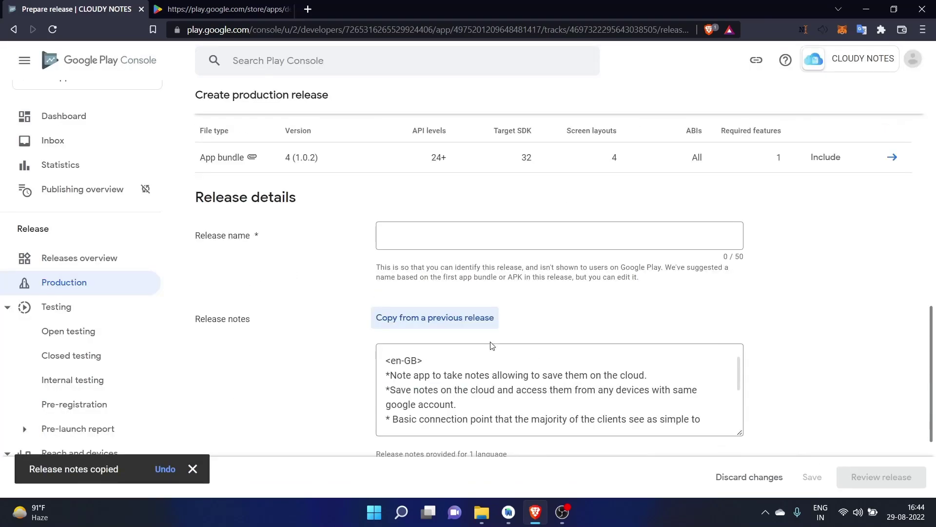
{"action": "left_click_drag", "start_coordinate": [392, 378], "coordinate": [439, 433]}
{"action": "left_click_drag", "start_coordinate": [200, 323], "coordinate": [285, 317]}
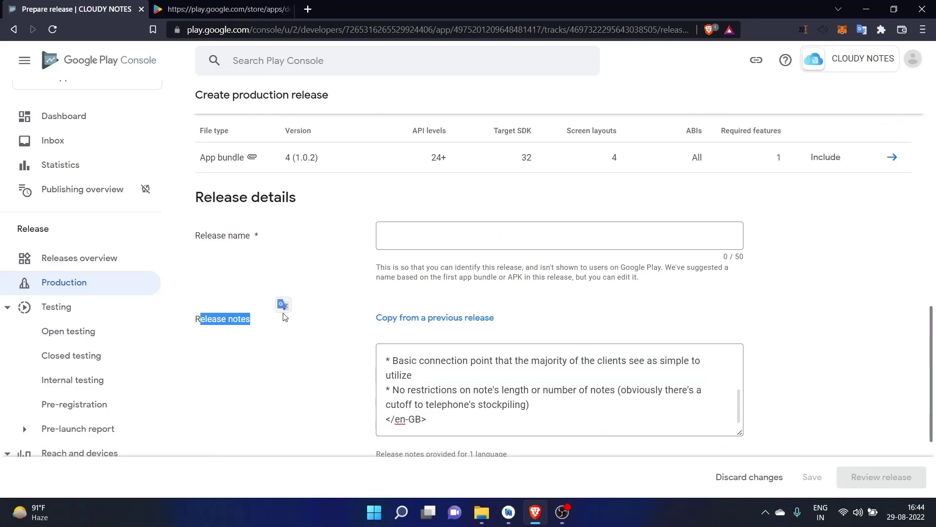
{"action": "scroll", "coordinate": [249, 366], "scroll_direction": "up", "scroll_amount": 3}
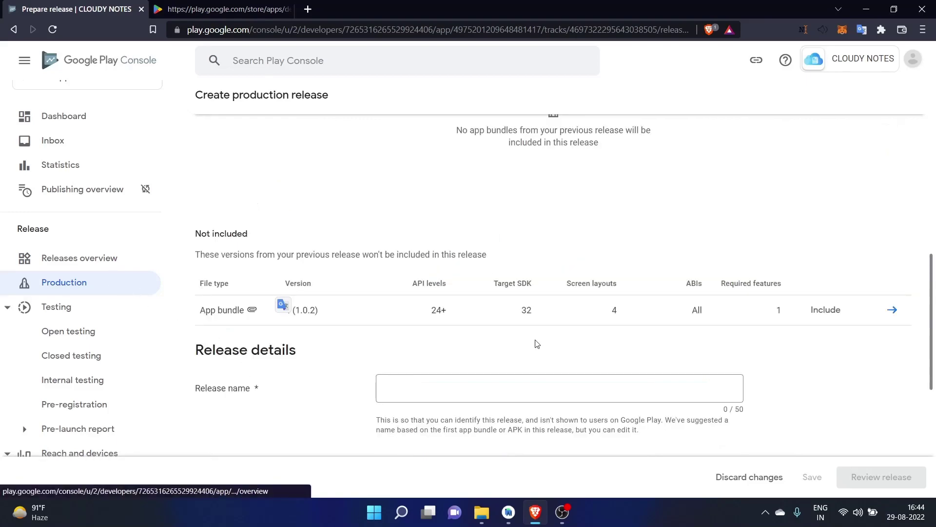
{"action": "scroll", "coordinate": [502, 293], "scroll_direction": "down", "scroll_amount": 6}
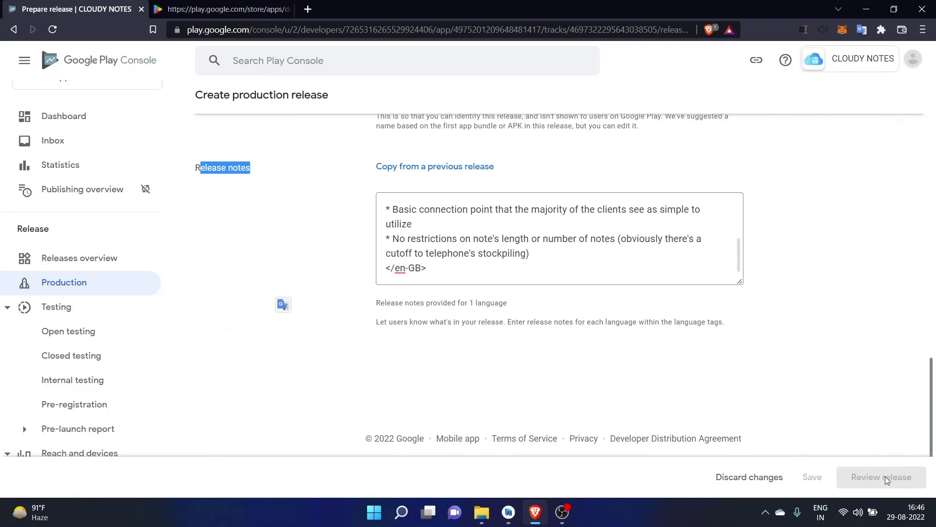
Step: Discard the unsaved changes to the production release and return to the beginning of the form
{"action": "left_click", "coordinate": [719, 481]}
{"action": "scroll", "coordinate": [568, 320], "scroll_direction": "up", "scroll_amount": 15}
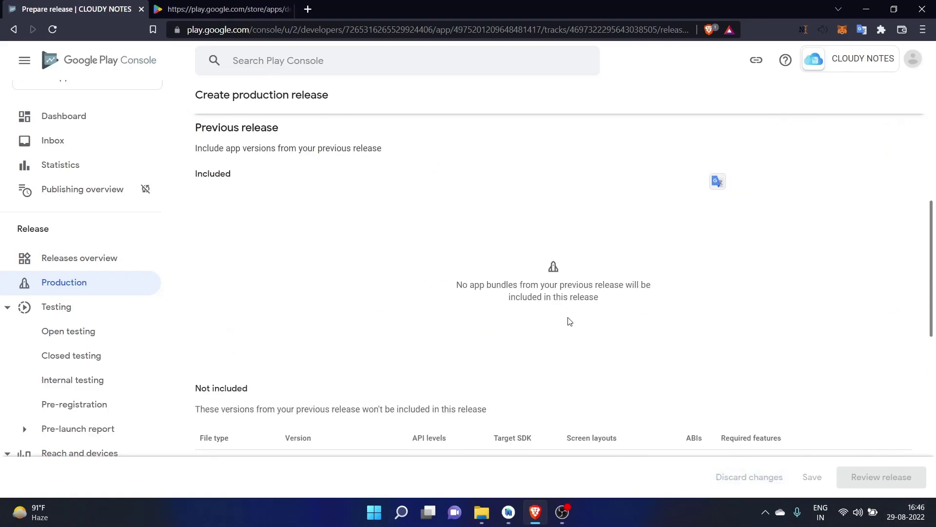
{"action": "scroll", "coordinate": [568, 320], "scroll_direction": "up", "scroll_amount": 1}
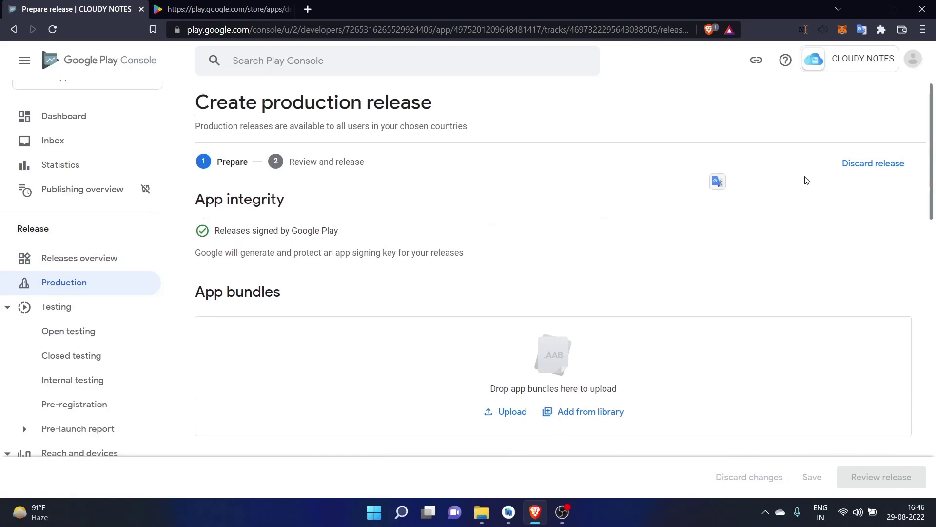
{"action": "scroll", "coordinate": [69, 312], "scroll_direction": "down", "scroll_amount": 7}
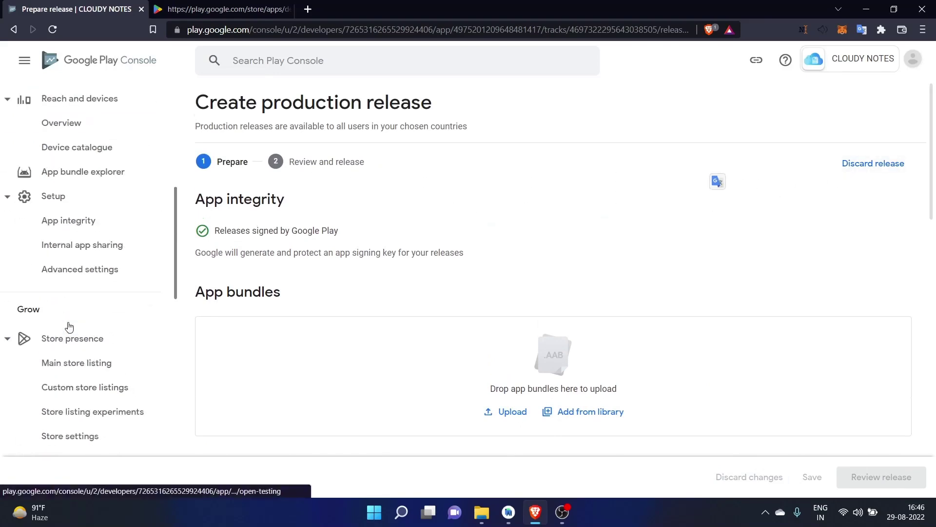